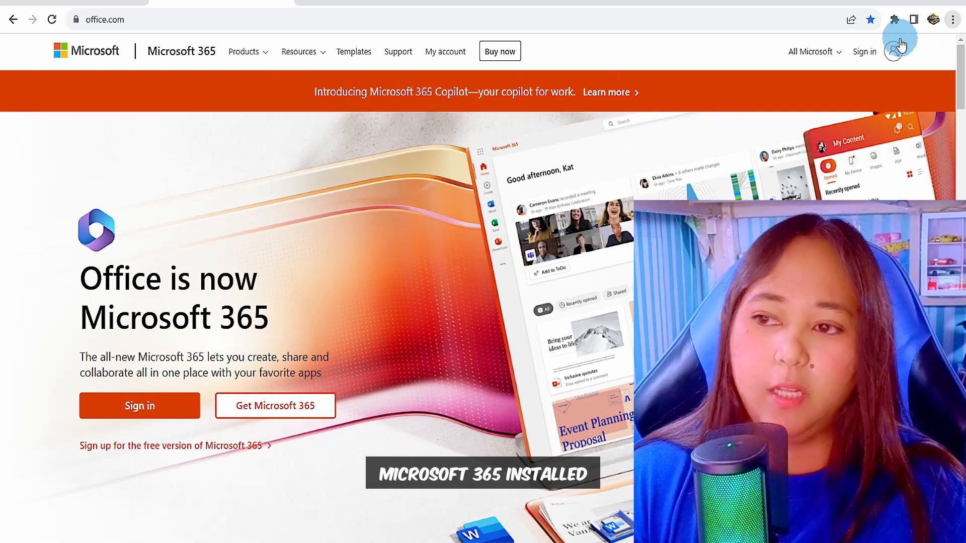
Step: Sign in to Microsoft 365 with the listed account, entering the account password
{"action": "left_click", "coordinate": [865, 52]}
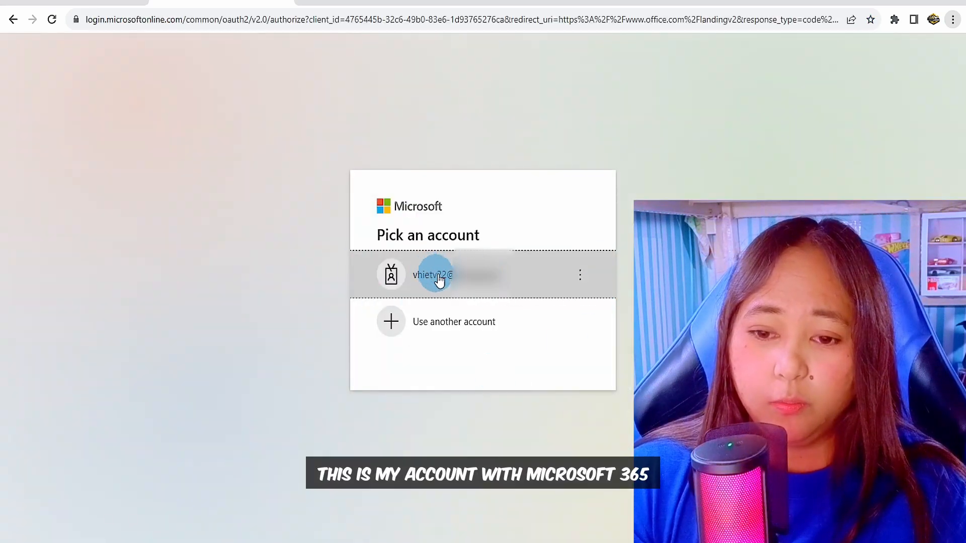
{"action": "left_click", "coordinate": [438, 278]}
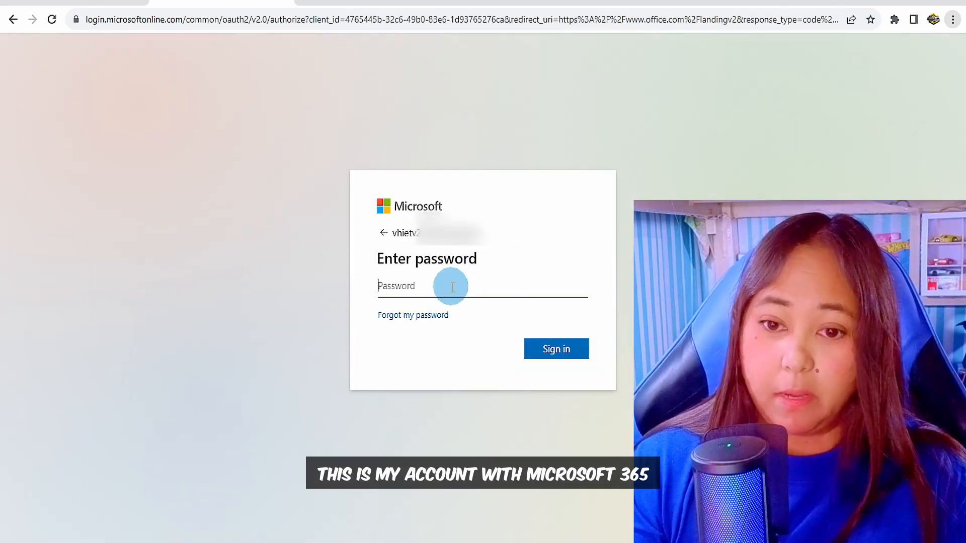
{"action": "type", "text": "•••"}
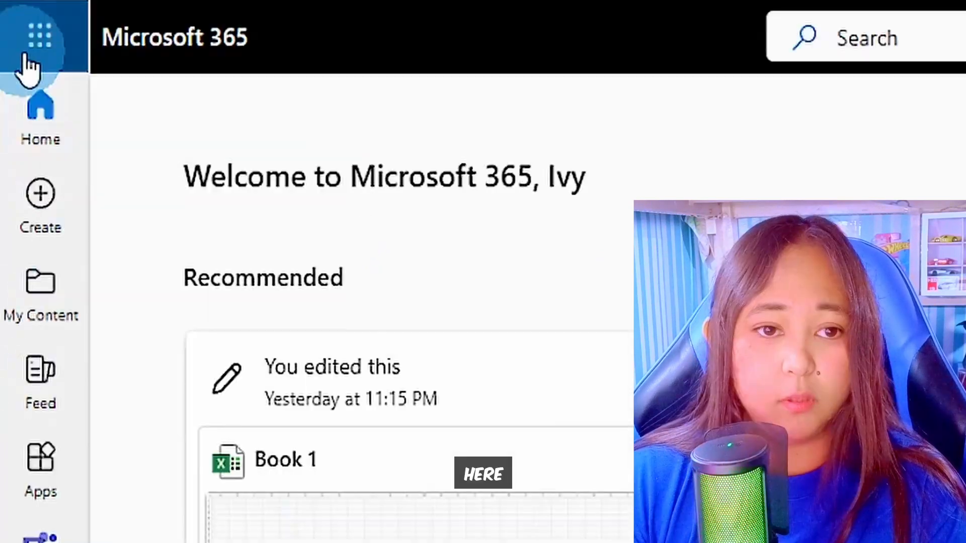
Step: Open Forms from the Microsoft 365 app list
{"action": "left_click", "coordinate": [19, 16]}
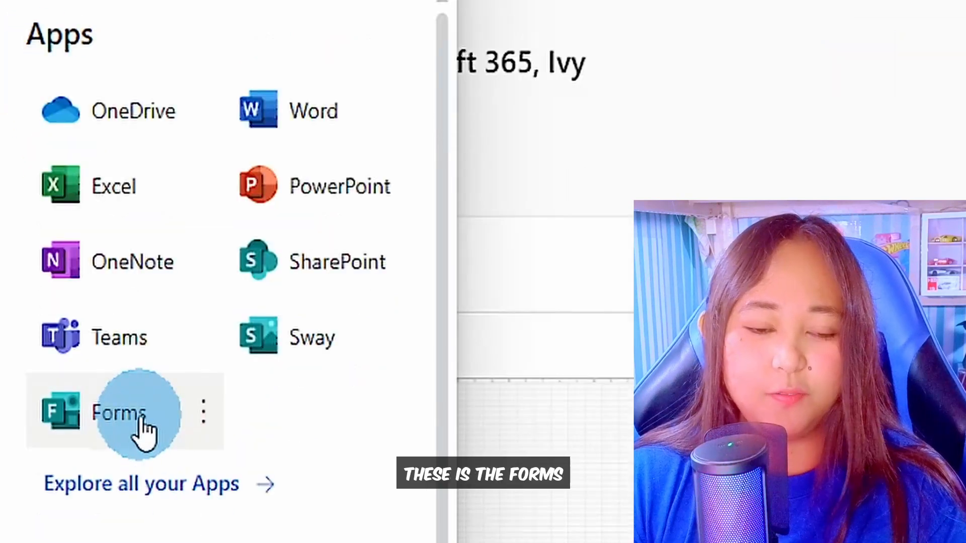
{"action": "left_click", "coordinate": [126, 528]}
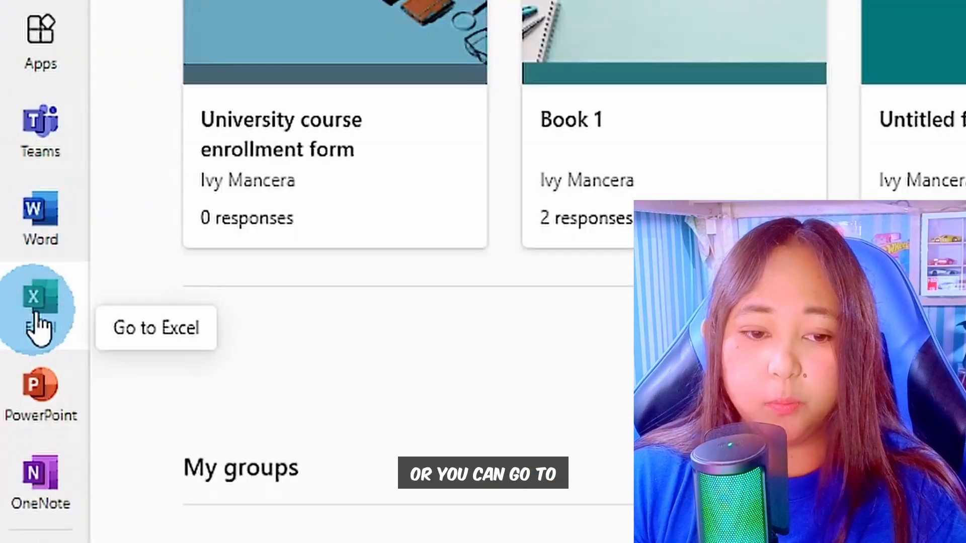
Step: Create a blank workbook in Excel for the web and show its Insert commands
{"action": "left_click", "coordinate": [38, 312]}
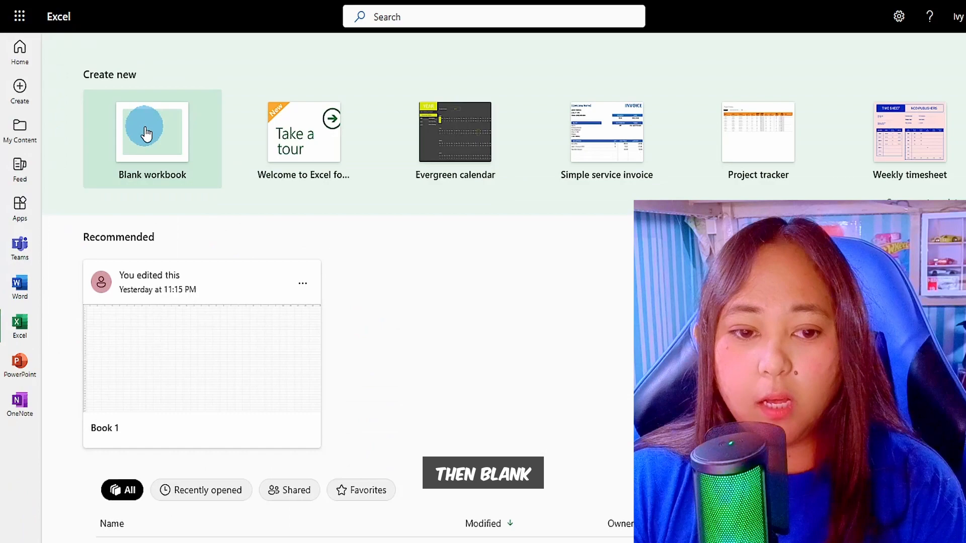
{"action": "left_click", "coordinate": [145, 127]}
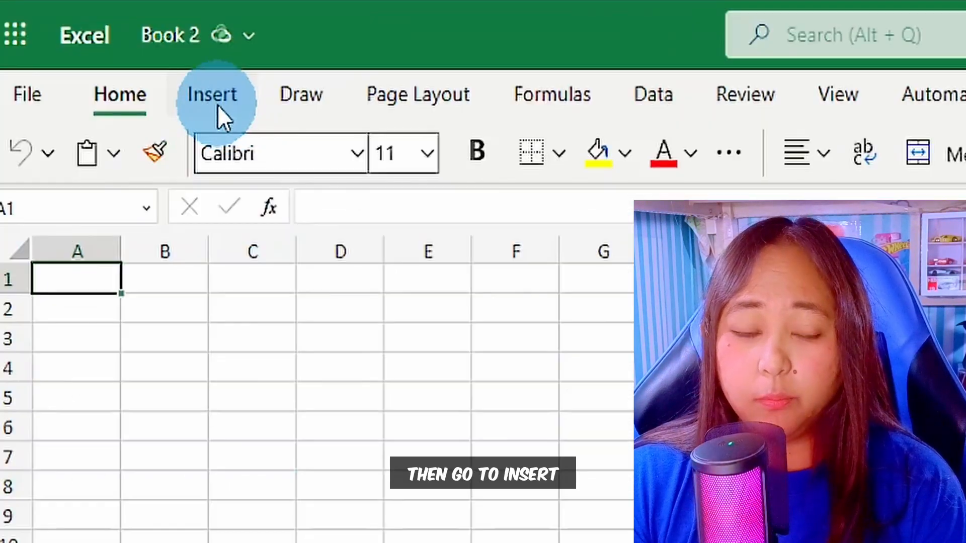
{"action": "left_click", "coordinate": [217, 105]}
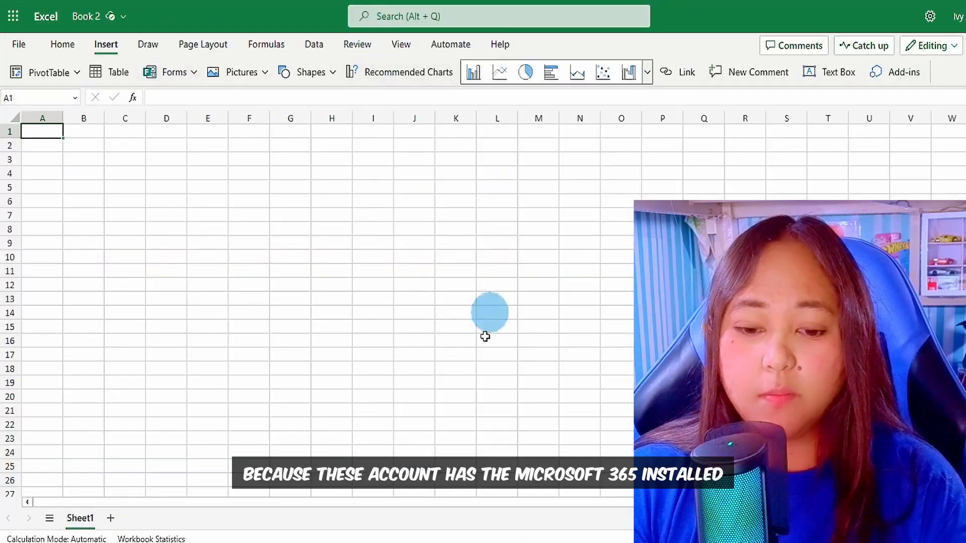
Step: Switch to the Microsoft 365 home page, sign in with the other account and open Forms from the full app list
{"action": "left_click", "coordinate": [405, 537]}
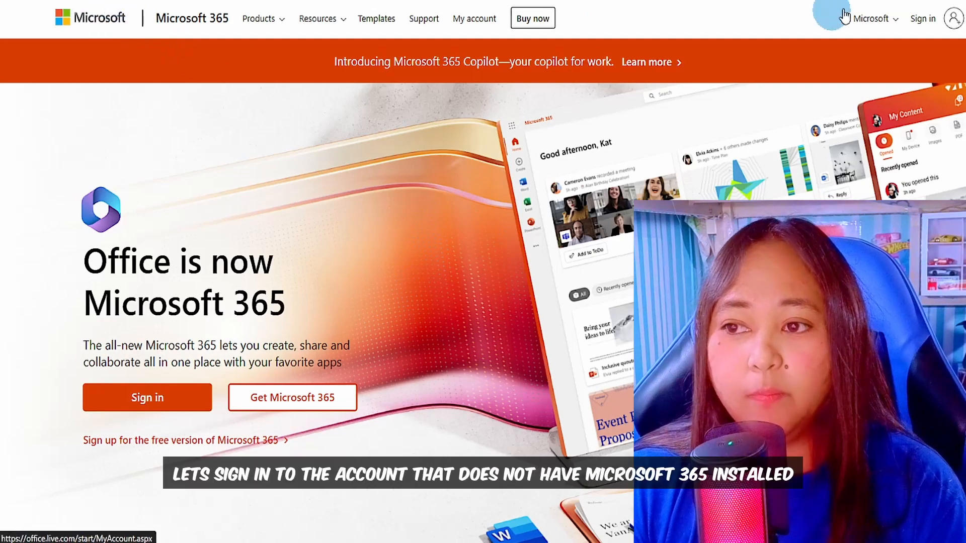
{"action": "left_click", "coordinate": [927, 21]}
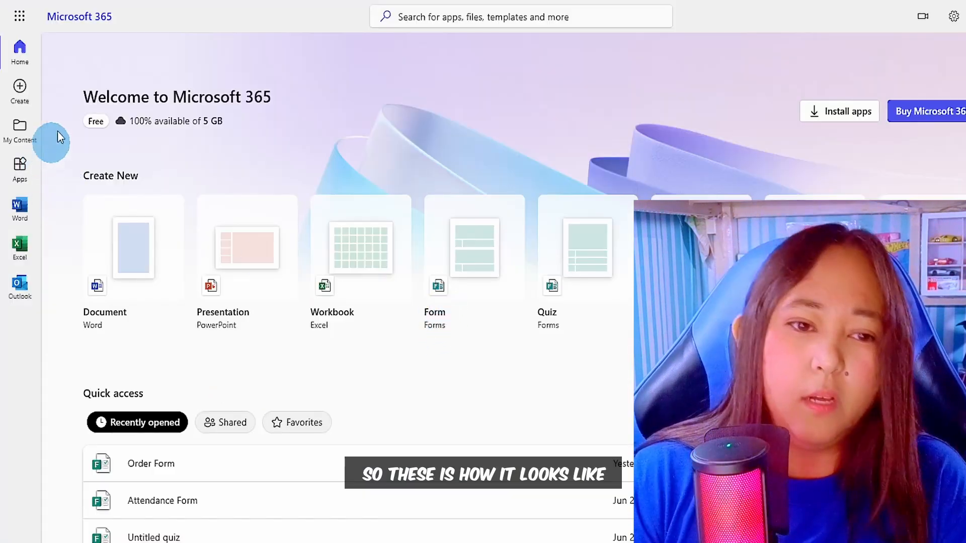
{"action": "left_click", "coordinate": [18, 24]}
{"action": "left_click", "coordinate": [65, 340]}
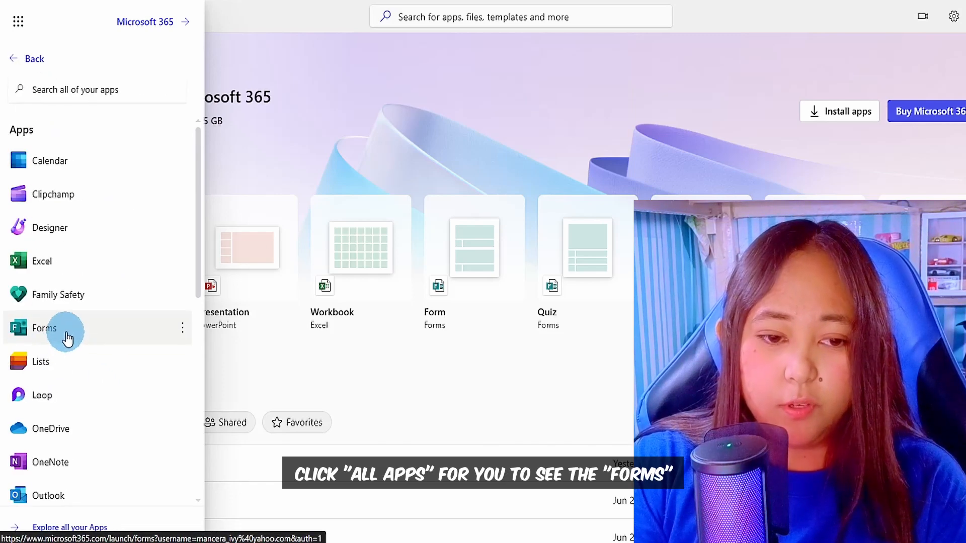
{"action": "left_click", "coordinate": [68, 338]}
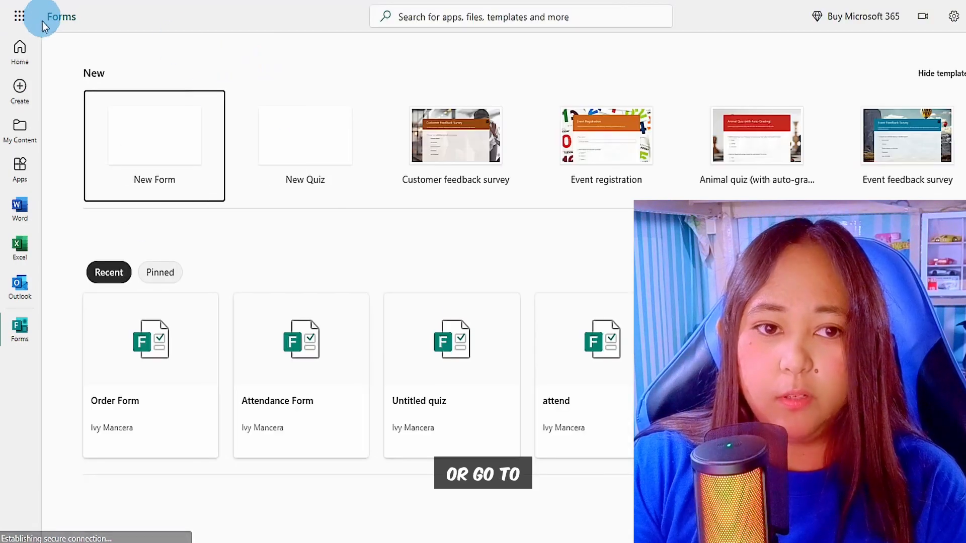
Step: Switch to Excel in this second account and try to create a blank workbook
{"action": "left_click", "coordinate": [18, 19]}
{"action": "left_click", "coordinate": [46, 170]}
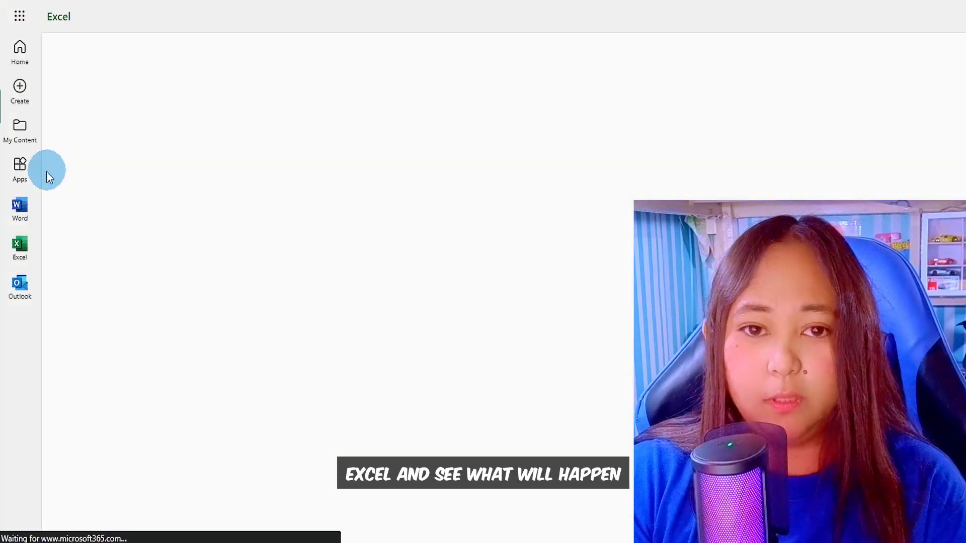
{"action": "left_click", "coordinate": [145, 152]}
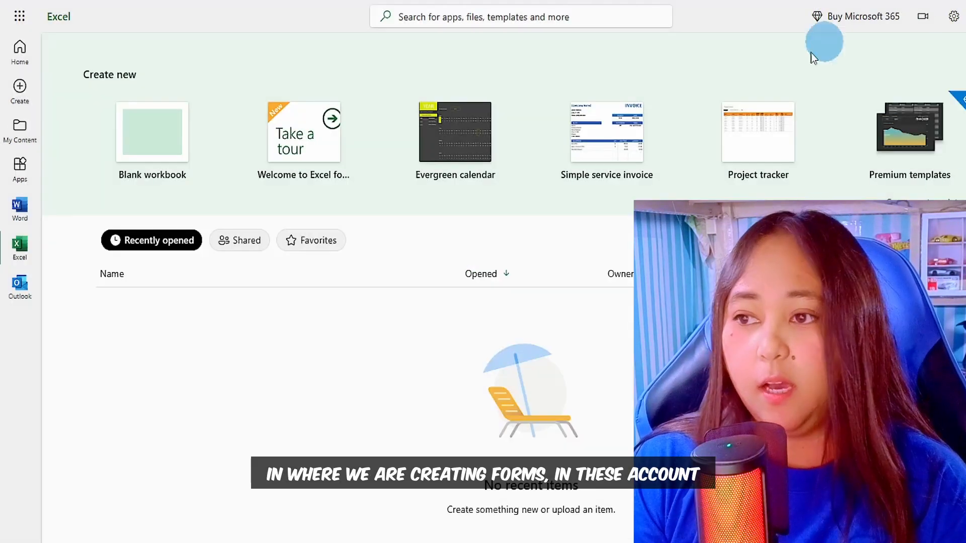
{"action": "left_click", "coordinate": [155, 129]}
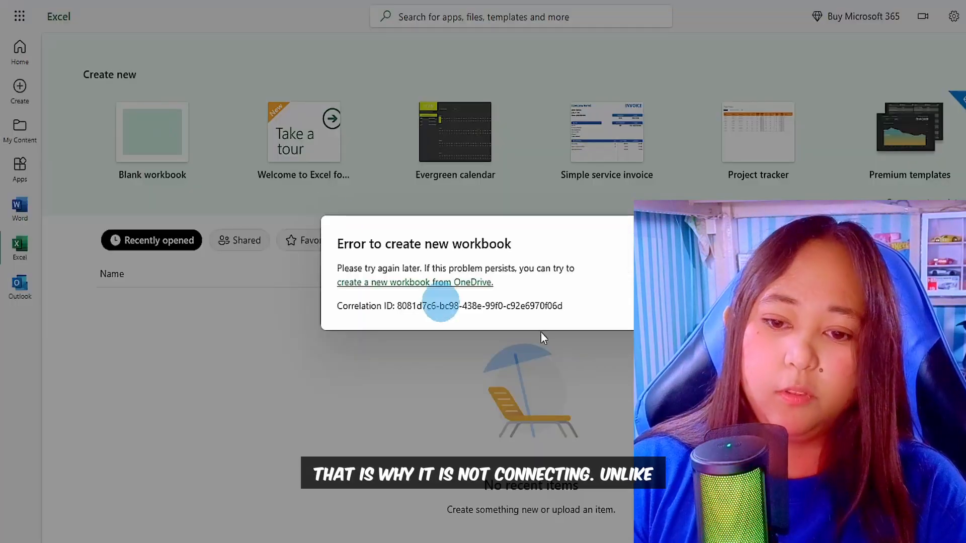
Step: Compare with the first account's Book 2 workbook and return to the second account's Excel start page
{"action": "left_click", "coordinate": [201, 241]}
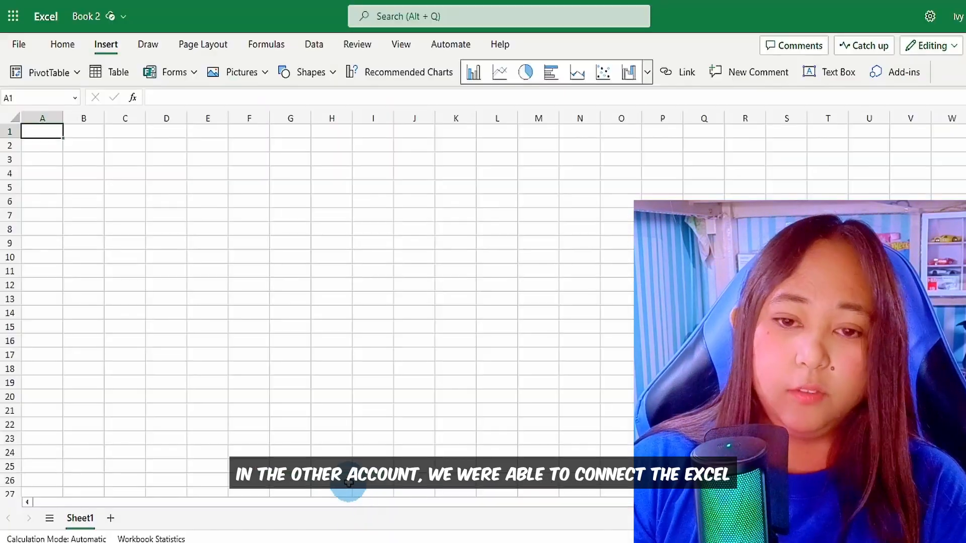
{"action": "left_click", "coordinate": [525, 199]}
{"action": "left_click", "coordinate": [115, 218]}
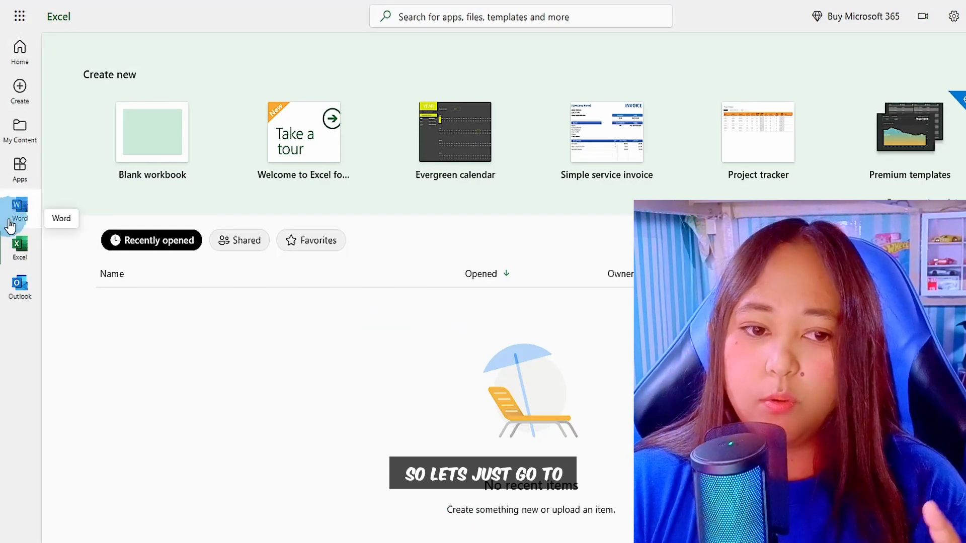
Step: Create a new blank form in Forms and title it "Order Form"
{"action": "left_click", "coordinate": [19, 21]}
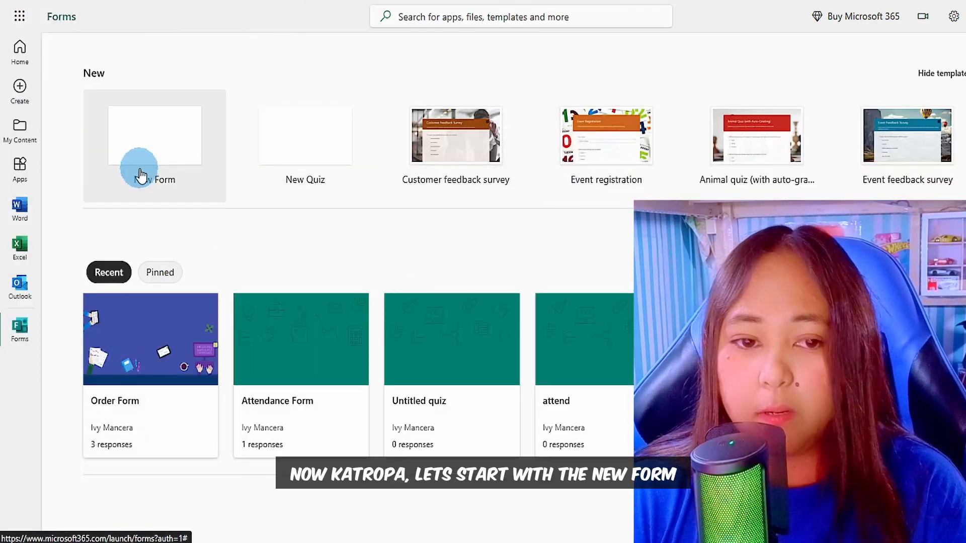
{"action": "left_click", "coordinate": [151, 140]}
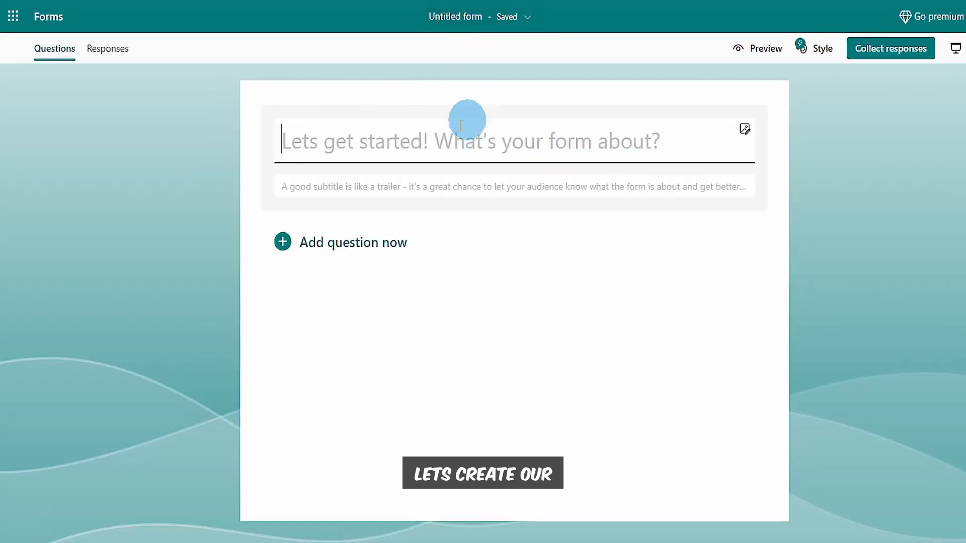
{"action": "left_click", "coordinate": [381, 149]}
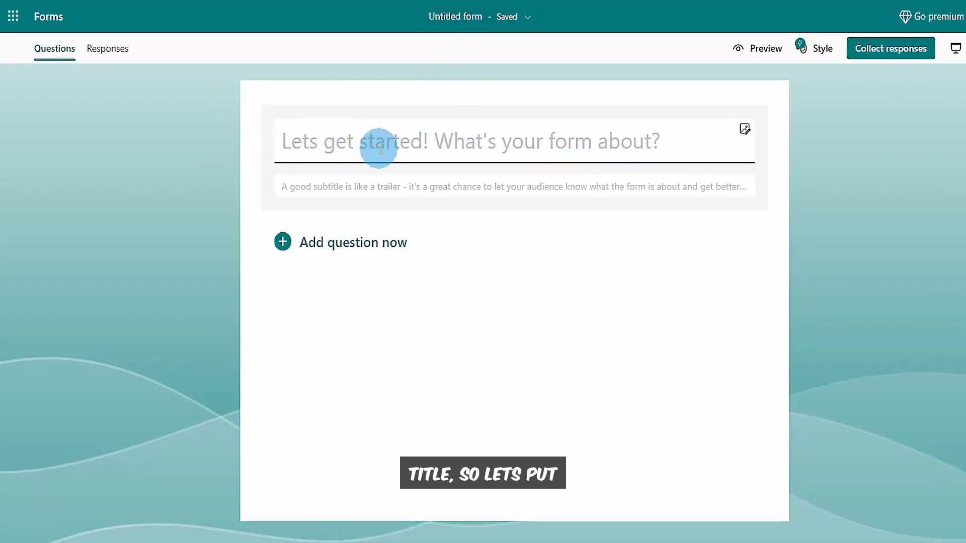
{"action": "type", "text": "Ored"}
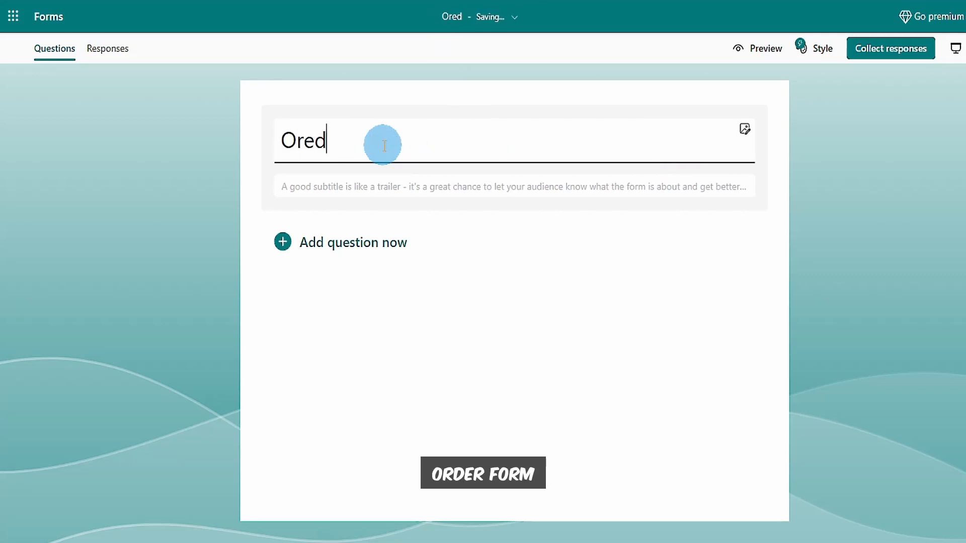
{"action": "key", "text": "BackSpace"}
{"action": "key", "text": "BackSpace"}
{"action": "type", "text": "der Form"}
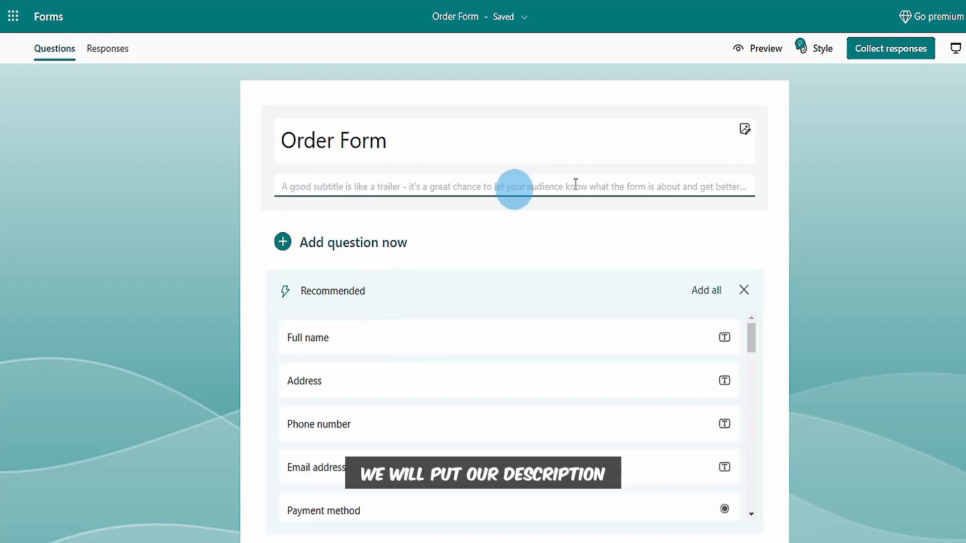
Step: Enter "You can place your order here!" as the form's subtitle
{"action": "type", "text": "You ca"}
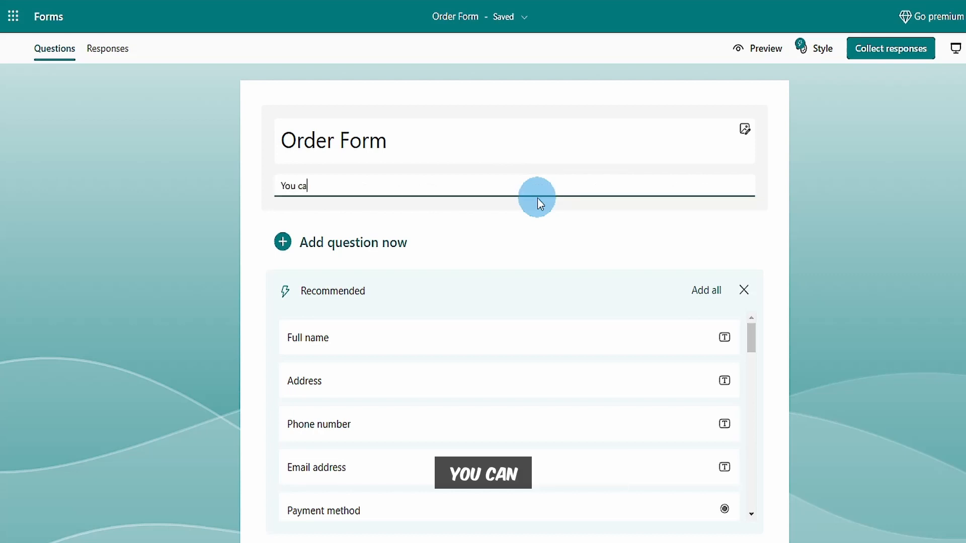
{"action": "type", "text": "n place you"}
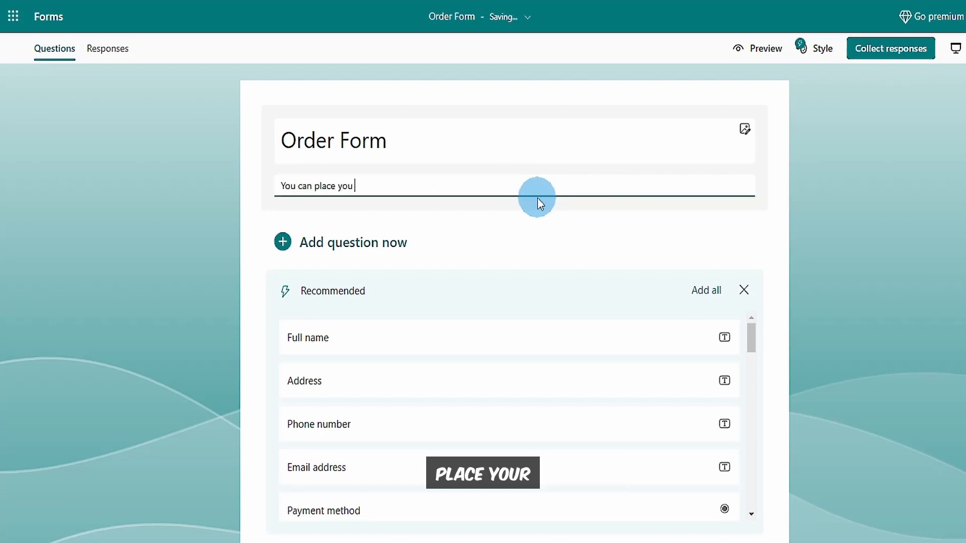
{"action": "type", "text": "r order here!"}
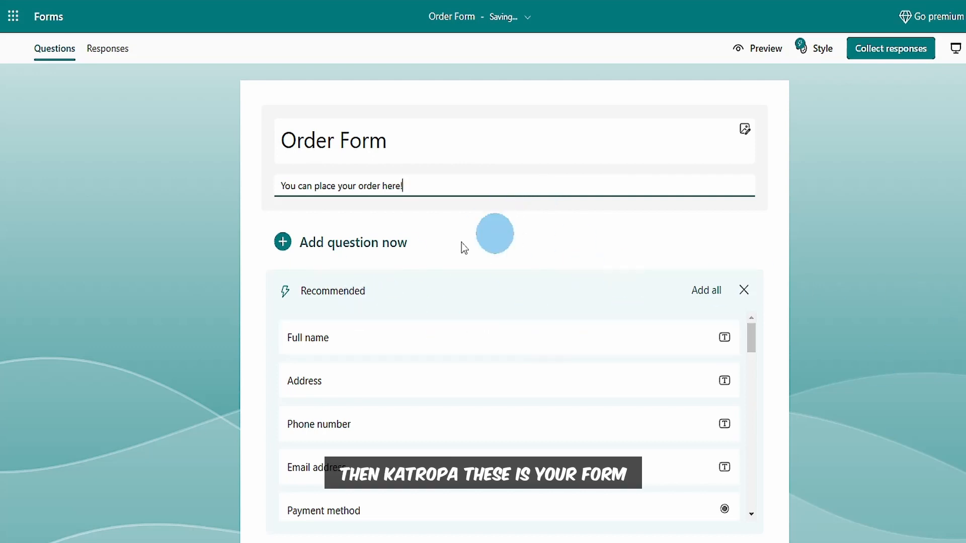
Step: Review the recommended questions and select Full name, Address, Phone number and Payment method
{"action": "scroll", "coordinate": [359, 363], "scroll_direction": "down", "scroll_amount": 1}
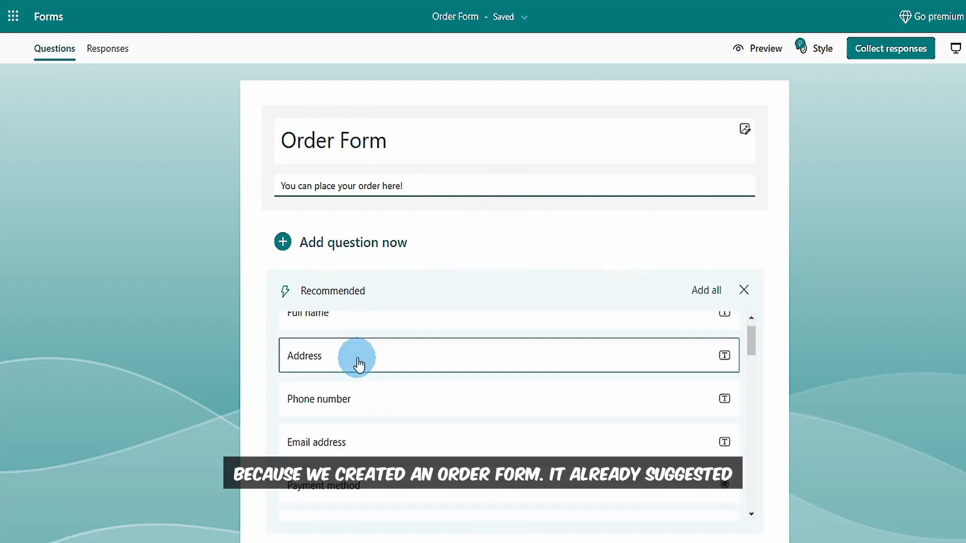
{"action": "scroll", "coordinate": [365, 382], "scroll_direction": "down", "scroll_amount": 2}
{"action": "scroll", "coordinate": [370, 395], "scroll_direction": "up", "scroll_amount": 3}
{"action": "scroll", "coordinate": [437, 433], "scroll_direction": "down", "scroll_amount": 5}
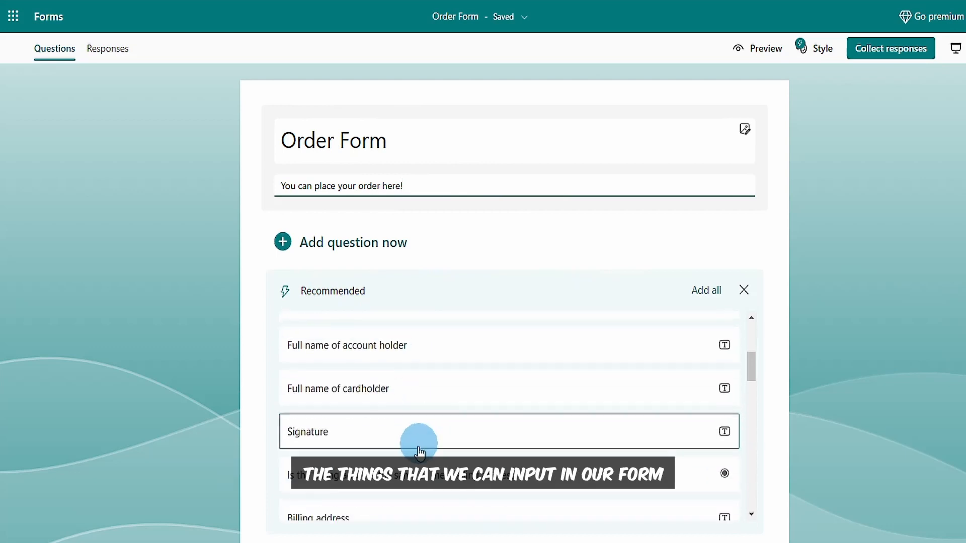
{"action": "scroll", "coordinate": [419, 453], "scroll_direction": "down", "scroll_amount": 15}
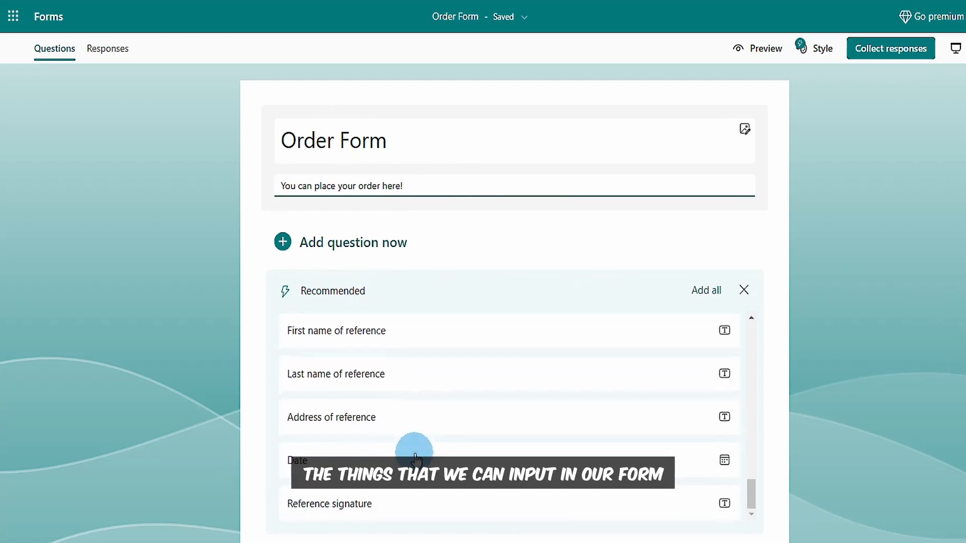
{"action": "scroll", "coordinate": [414, 450], "scroll_direction": "up", "scroll_amount": 15}
{"action": "left_click", "coordinate": [370, 346]}
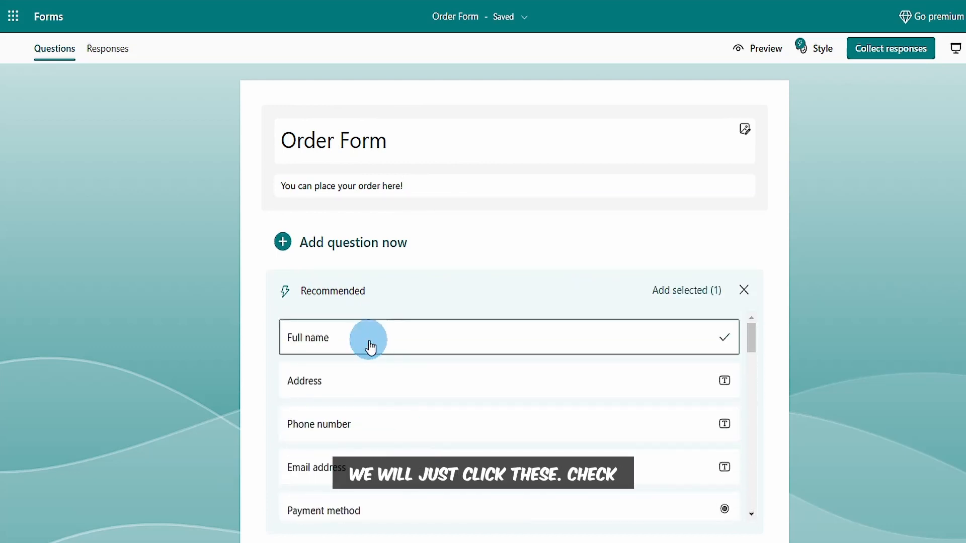
{"action": "left_click", "coordinate": [316, 388]}
{"action": "scroll", "coordinate": [302, 363], "scroll_direction": "down", "scroll_amount": 2}
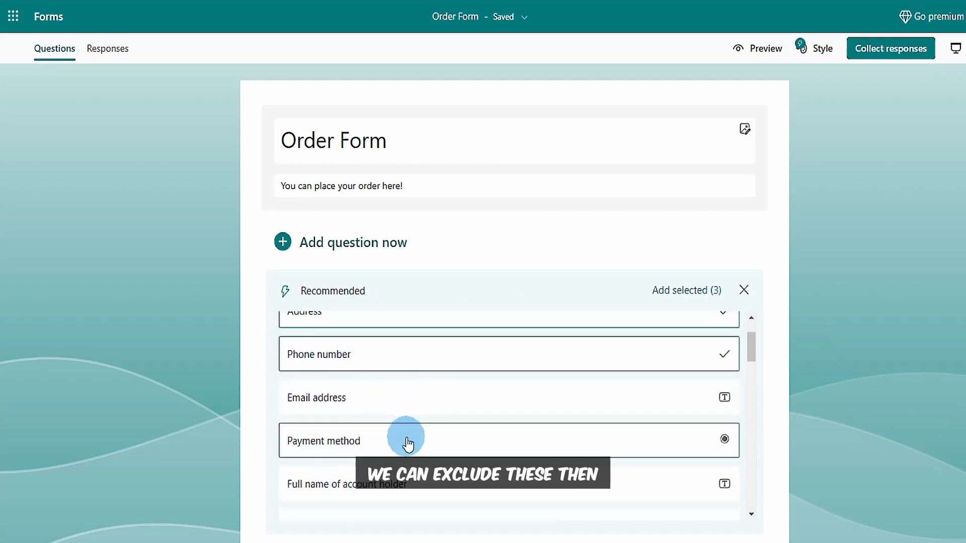
{"action": "scroll", "coordinate": [343, 442], "scroll_direction": "down", "scroll_amount": 2}
{"action": "left_click", "coordinate": [346, 385]}
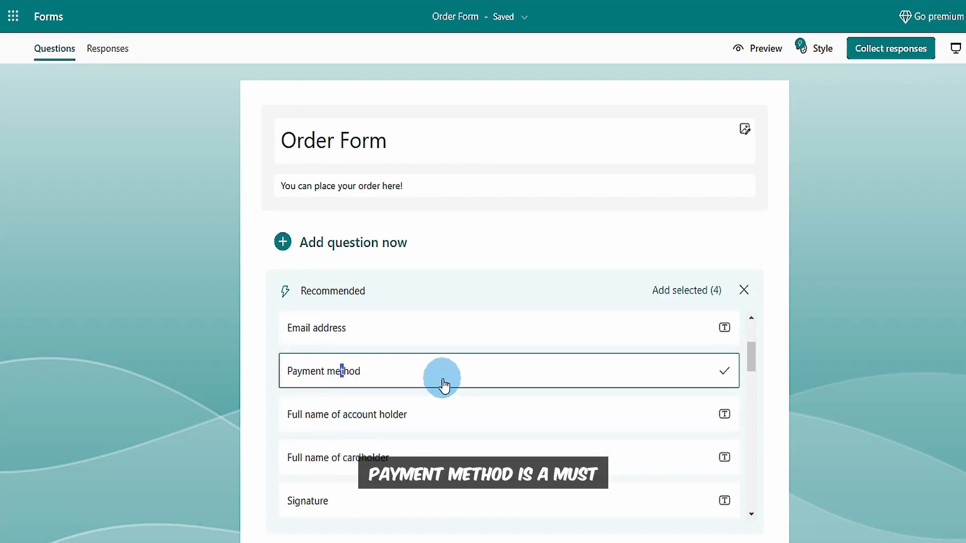
Step: Add Order date, Quantity, Other product specification and Delivery mode to the selection of recommended questions
{"action": "scroll", "coordinate": [401, 437], "scroll_direction": "down", "scroll_amount": 4}
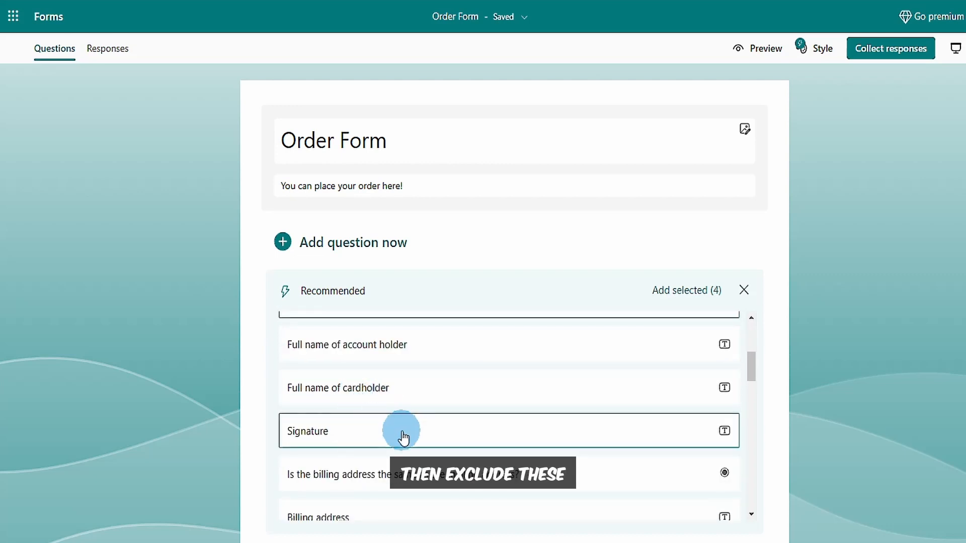
{"action": "scroll", "coordinate": [430, 402], "scroll_direction": "down", "scroll_amount": 3}
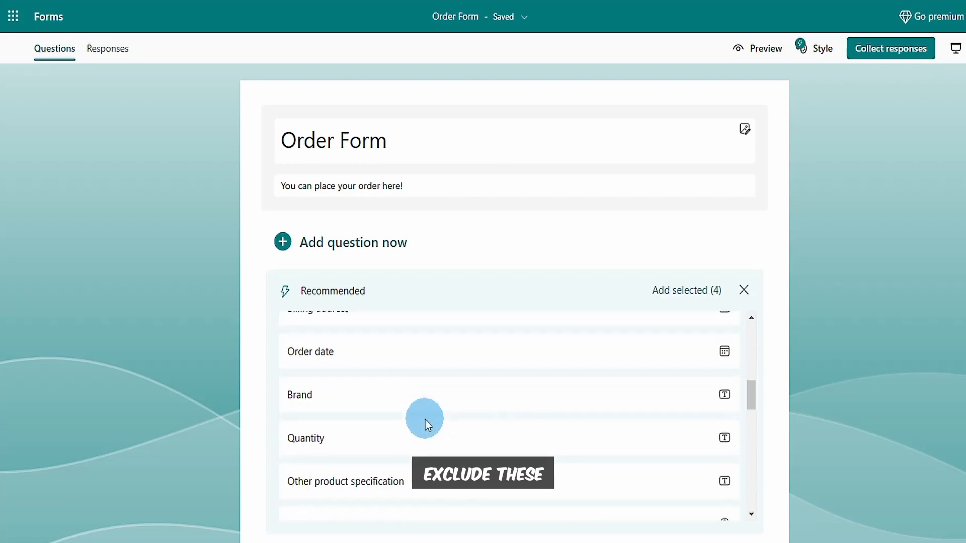
{"action": "left_click", "coordinate": [370, 366]}
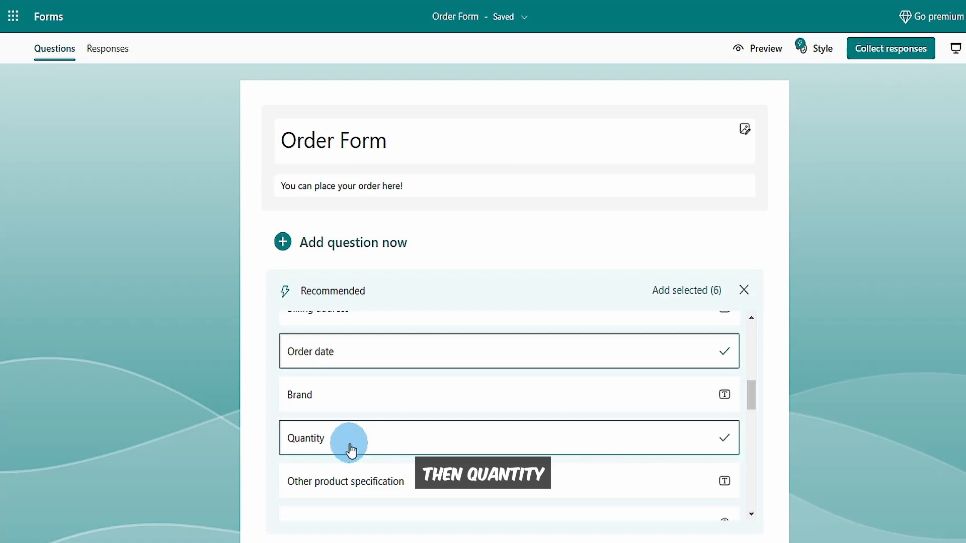
{"action": "scroll", "coordinate": [351, 449], "scroll_direction": "down", "scroll_amount": 2}
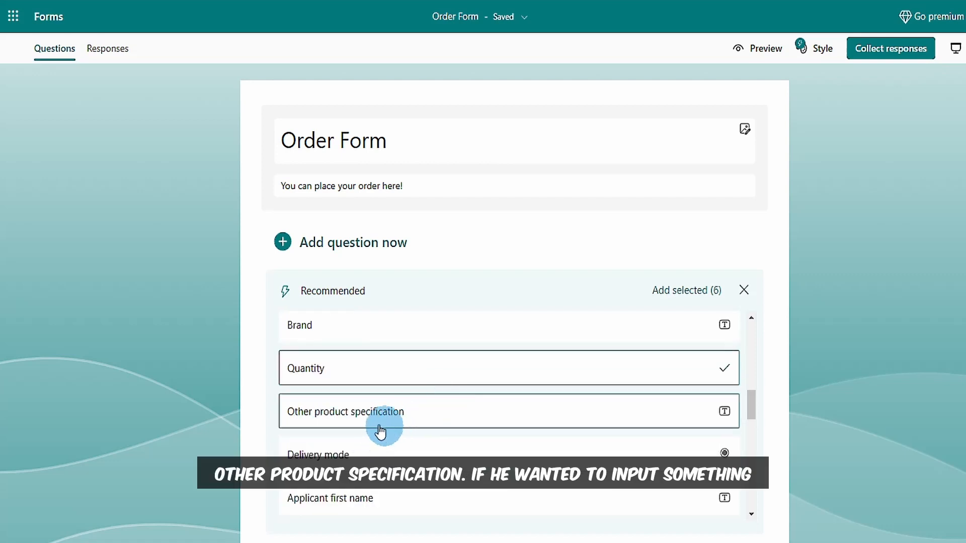
{"action": "left_click", "coordinate": [406, 425]}
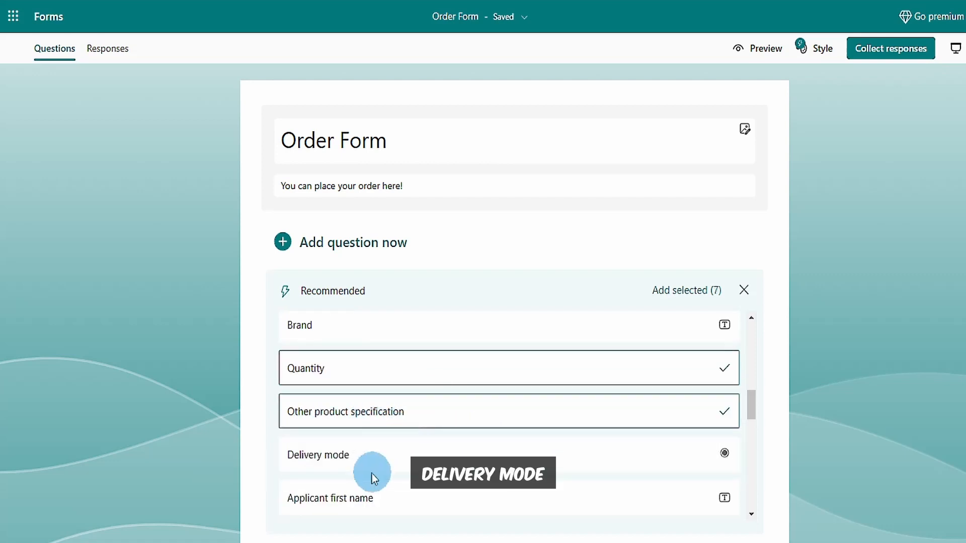
{"action": "left_click", "coordinate": [375, 473]}
Step: Check the remaining recommendations, leave them unselected, and insert the selected questions into the form
{"action": "scroll", "coordinate": [374, 472], "scroll_direction": "down", "scroll_amount": 5}
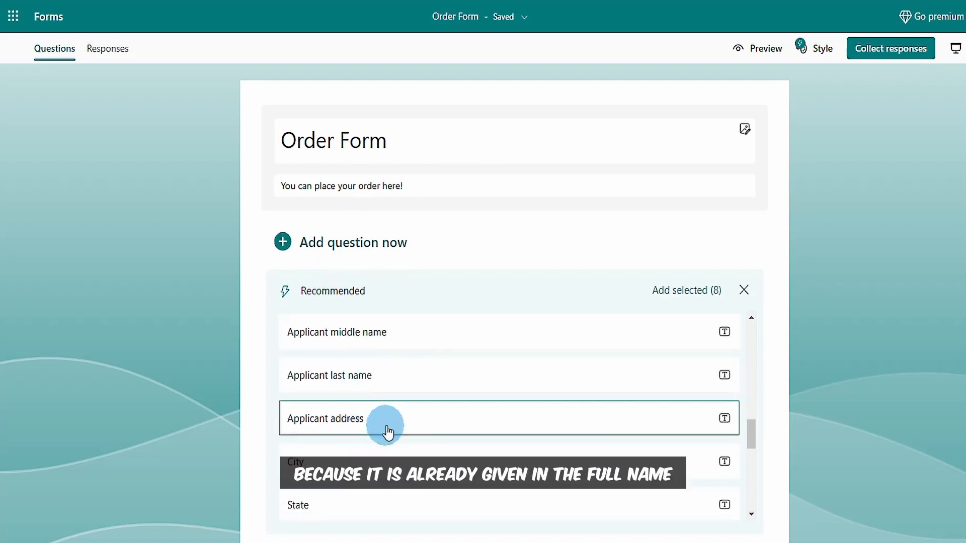
{"action": "scroll", "coordinate": [392, 417], "scroll_direction": "down", "scroll_amount": 5}
{"action": "scroll", "coordinate": [401, 393], "scroll_direction": "down", "scroll_amount": 2}
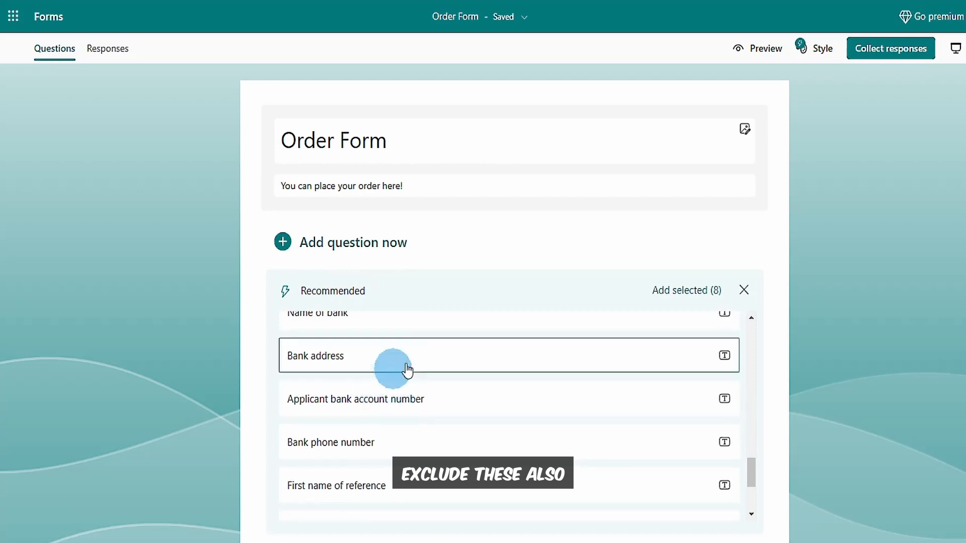
{"action": "scroll", "coordinate": [423, 381], "scroll_direction": "down", "scroll_amount": 3}
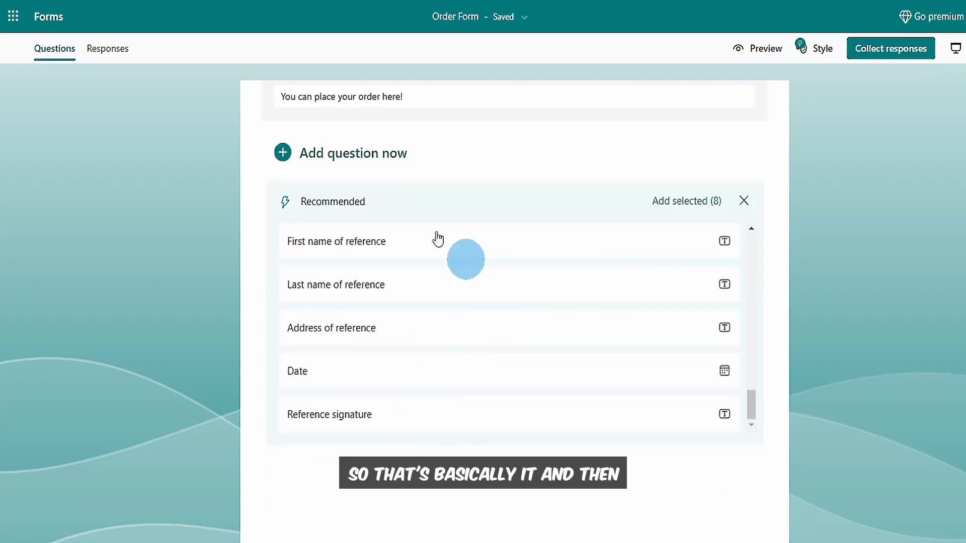
{"action": "left_click", "coordinate": [687, 203]}
{"action": "scroll", "coordinate": [523, 302], "scroll_direction": "up", "scroll_amount": 15}
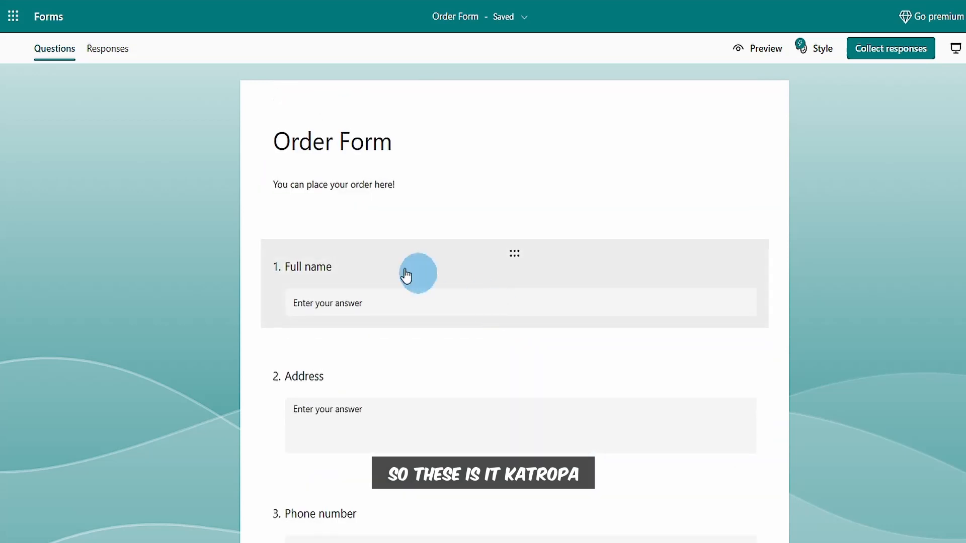
Step: Make the Full name question required and enable a long answer for it
{"action": "left_click", "coordinate": [463, 274]}
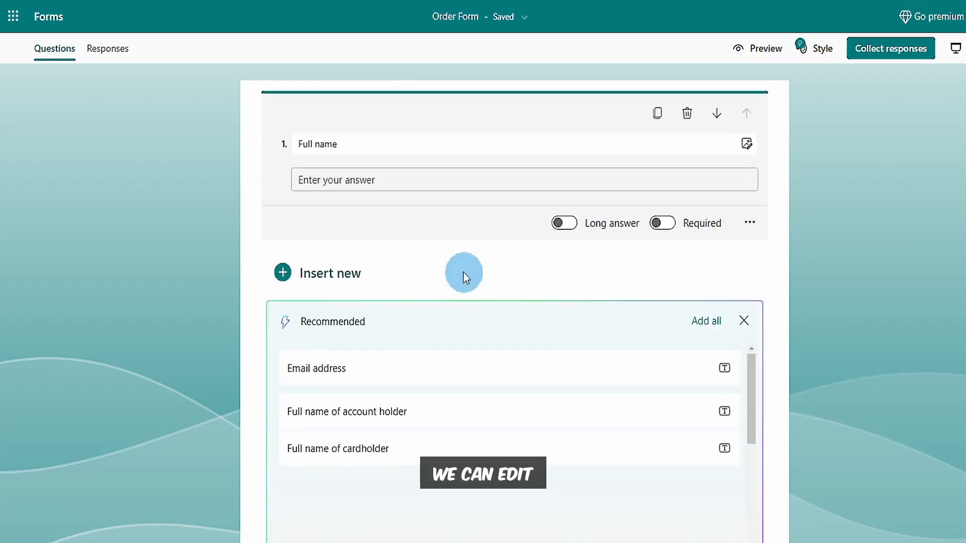
{"action": "scroll", "coordinate": [389, 204], "scroll_direction": "up", "scroll_amount": 1}
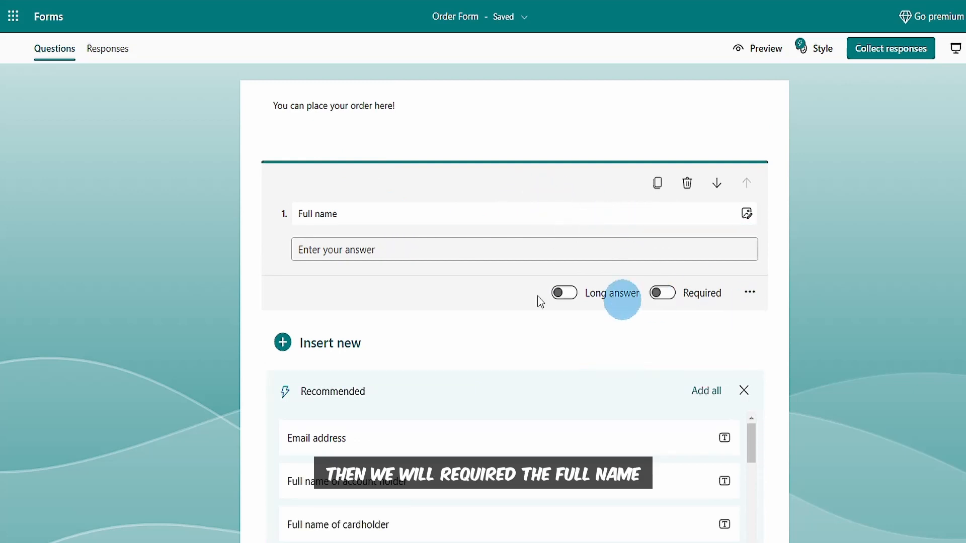
{"action": "left_click", "coordinate": [564, 292]}
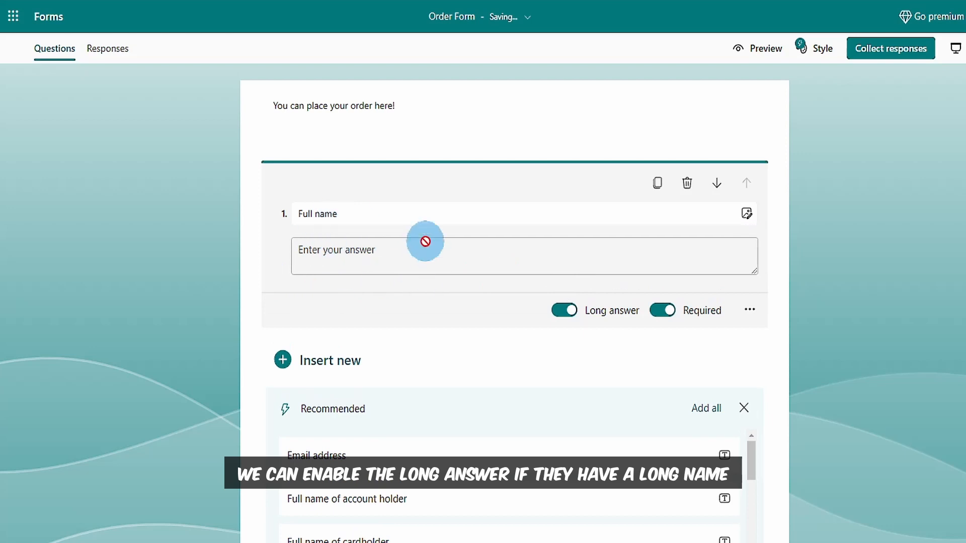
{"action": "left_click", "coordinate": [751, 312]}
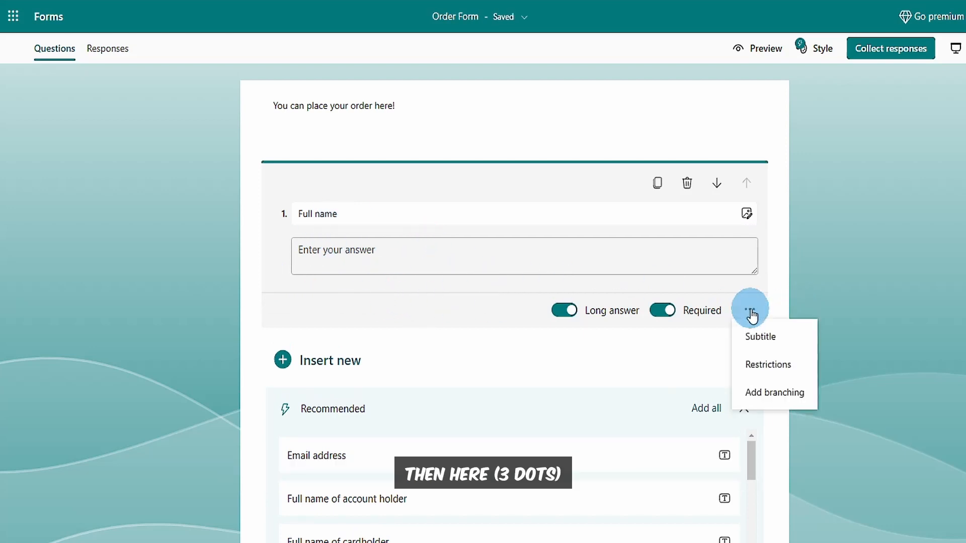
{"action": "left_click", "coordinate": [417, 292]}
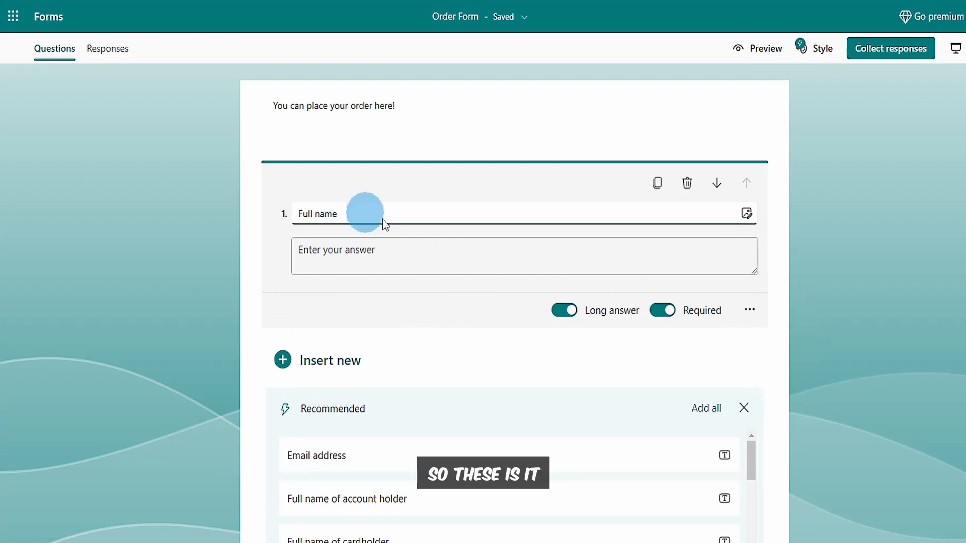
Step: Make the Address question required, keeping its long answer enabled
{"action": "scroll", "coordinate": [394, 250], "scroll_direction": "down", "scroll_amount": 3}
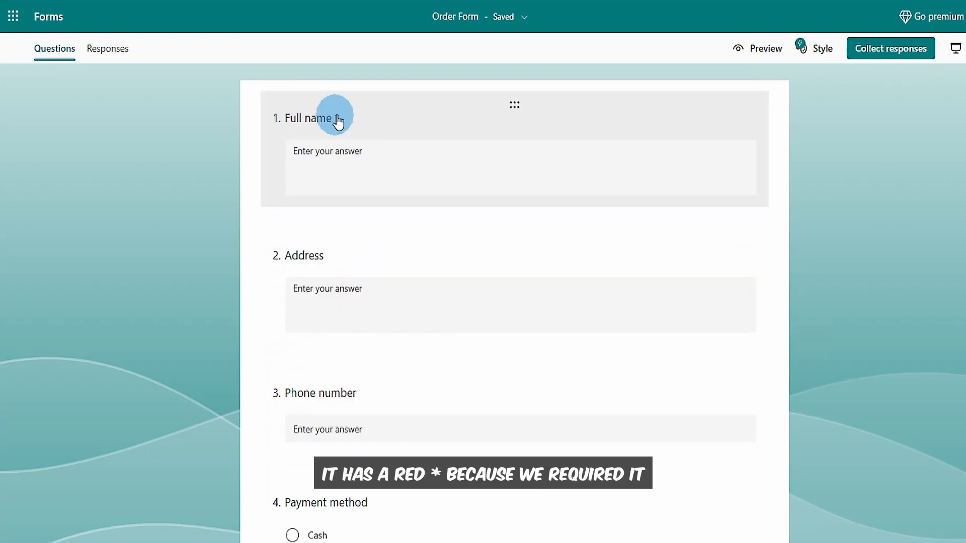
{"action": "scroll", "coordinate": [367, 200], "scroll_direction": "down", "scroll_amount": 2}
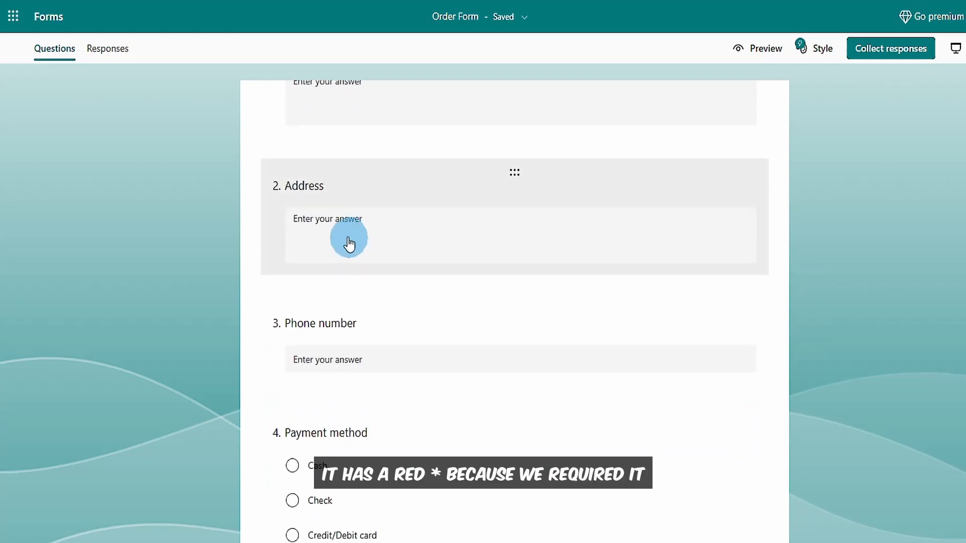
{"action": "left_click", "coordinate": [339, 209]}
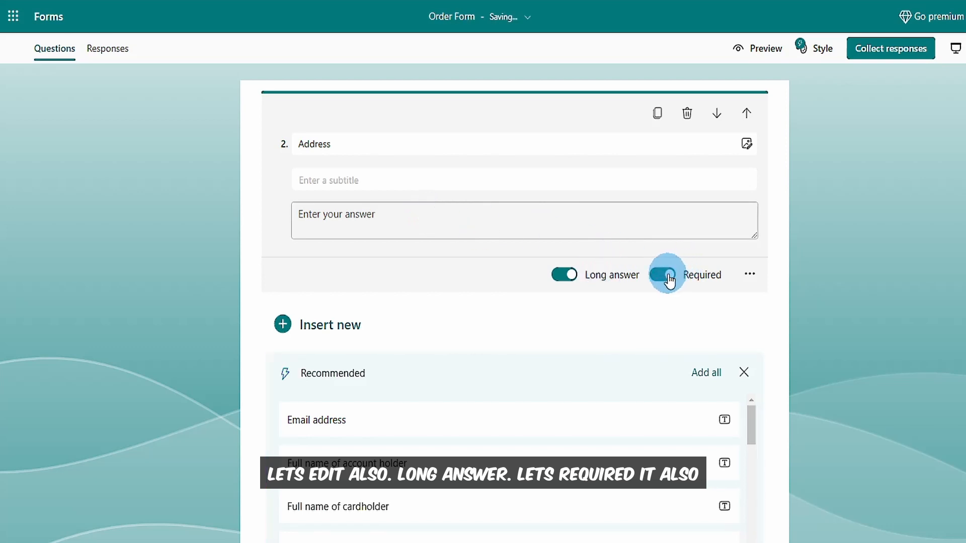
Step: Make the Phone number question required with a long answer and restrict its value to Number
{"action": "left_click", "coordinate": [352, 276]}
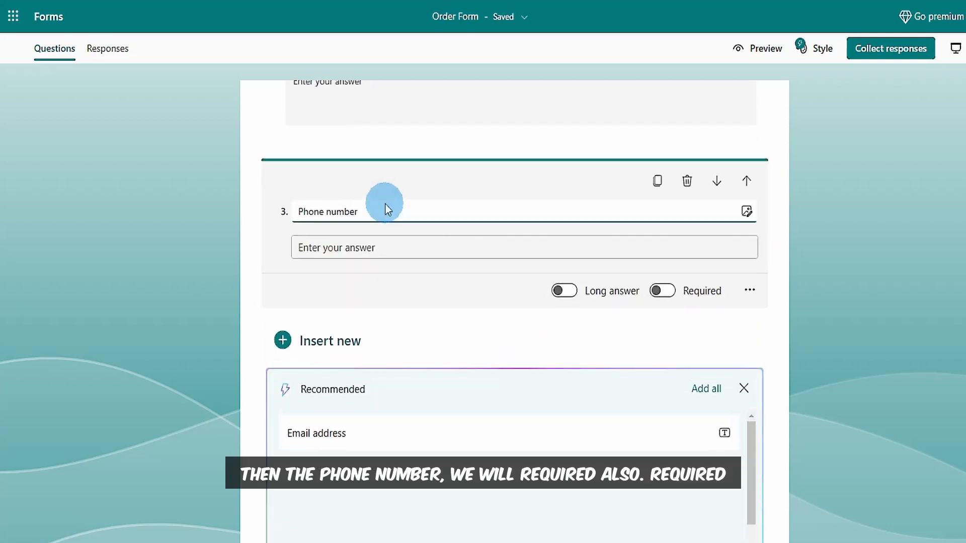
{"action": "left_click", "coordinate": [564, 223]}
{"action": "left_click", "coordinate": [663, 241]}
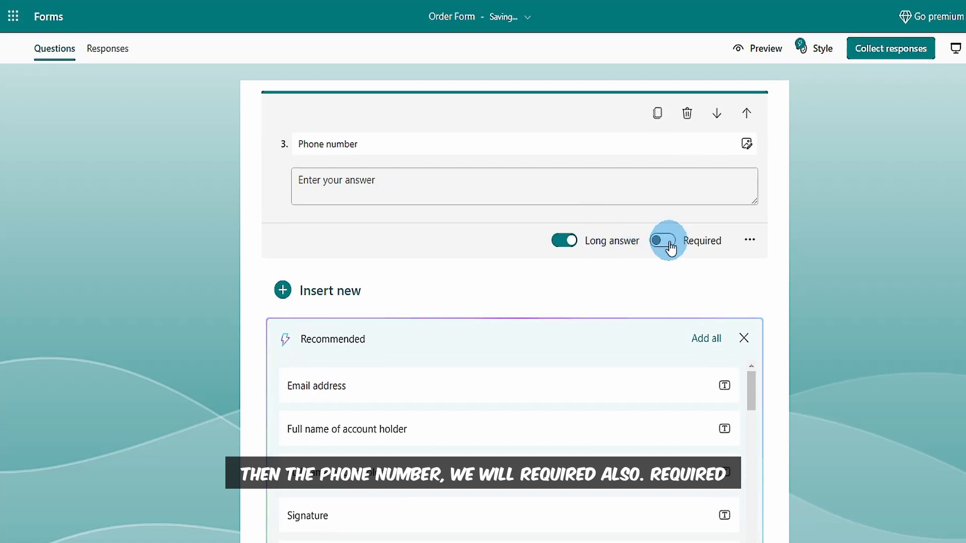
{"action": "left_click", "coordinate": [750, 240]}
{"action": "left_click", "coordinate": [757, 297]}
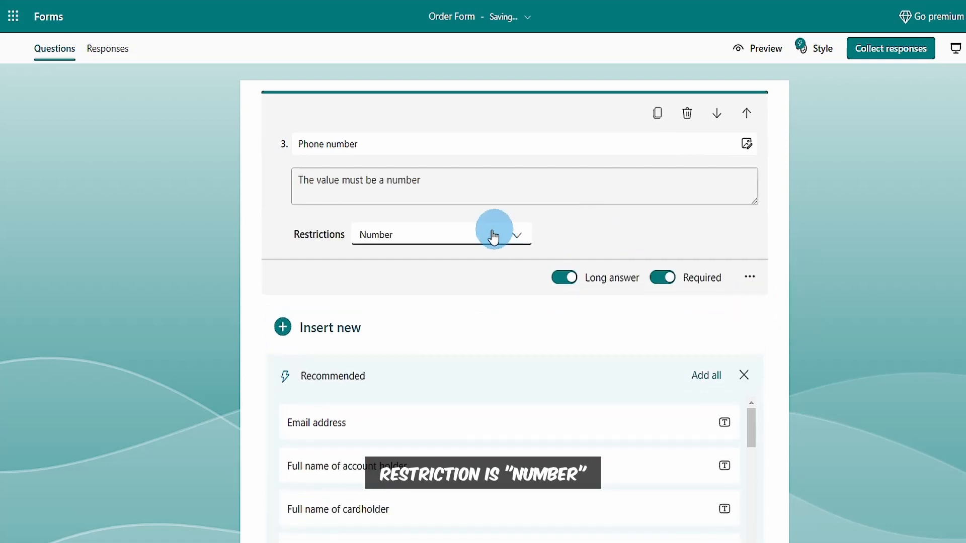
{"action": "left_click", "coordinate": [505, 245]}
{"action": "left_click", "coordinate": [471, 234]}
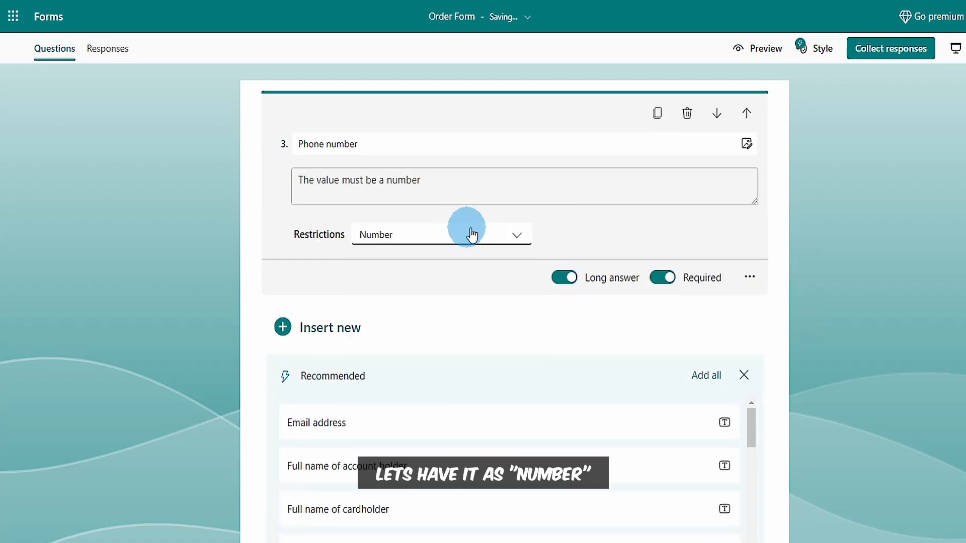
{"action": "left_click", "coordinate": [437, 268]}
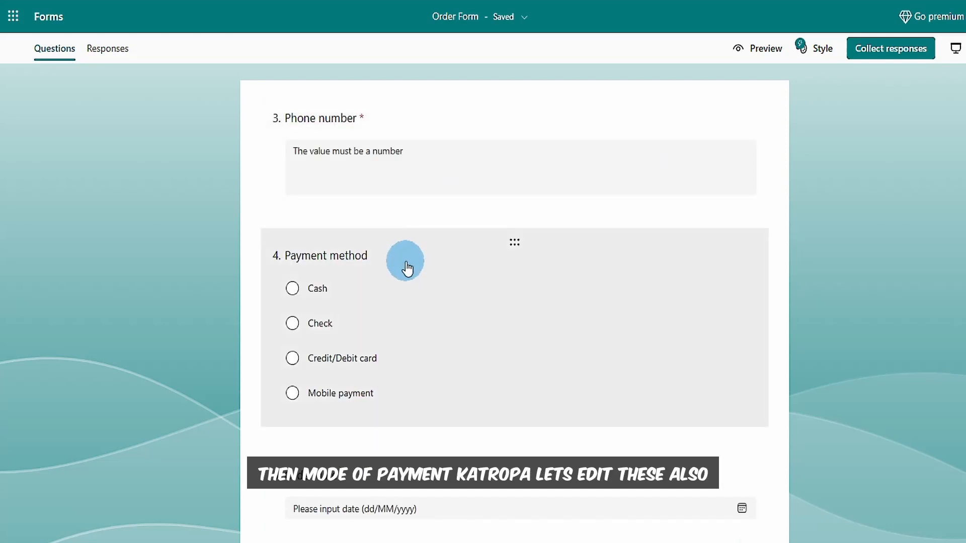
Step: Extend the Cash option of the Payment method question to "Cash on Delivery"
{"action": "scroll", "coordinate": [406, 264], "scroll_direction": "down", "scroll_amount": 1}
{"action": "left_click", "coordinate": [502, 190]}
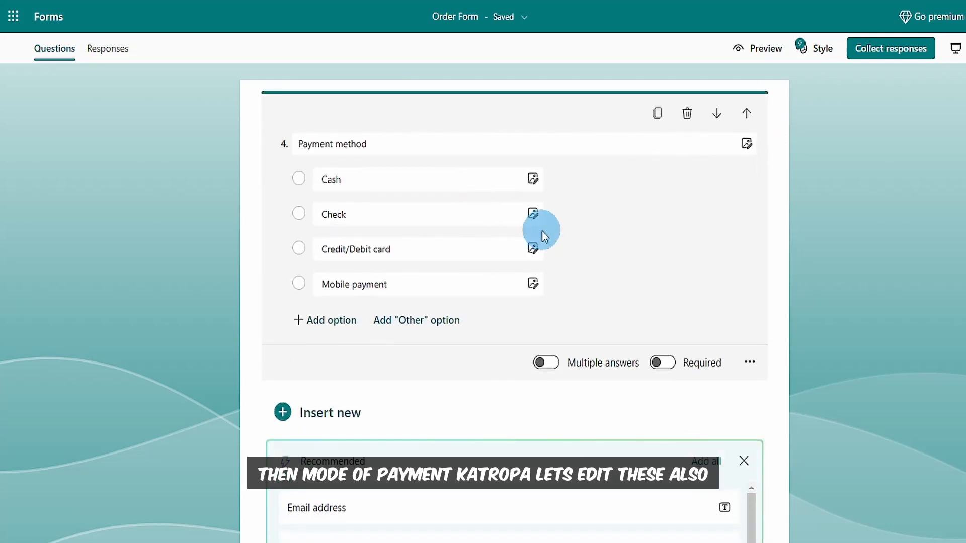
{"action": "left_click", "coordinate": [531, 182]}
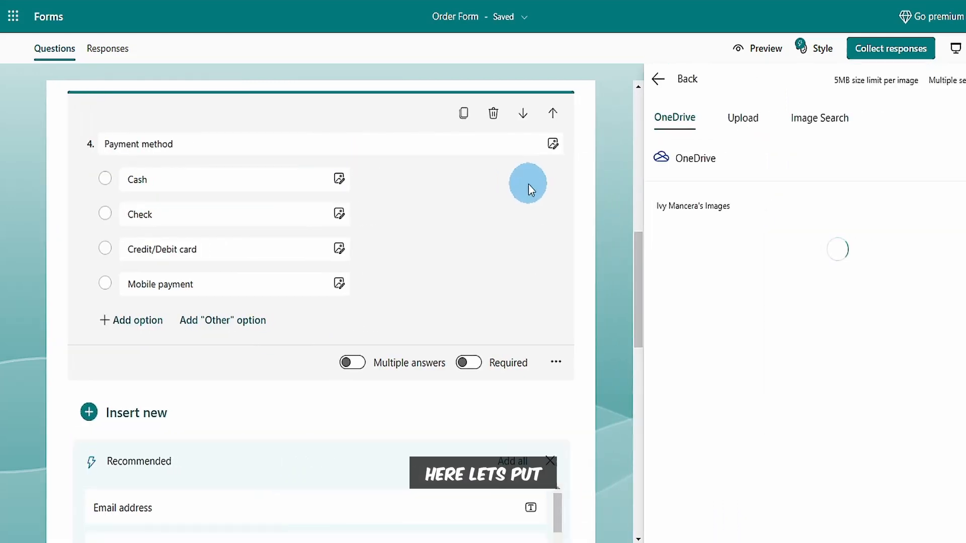
{"action": "left_click", "coordinate": [349, 183]}
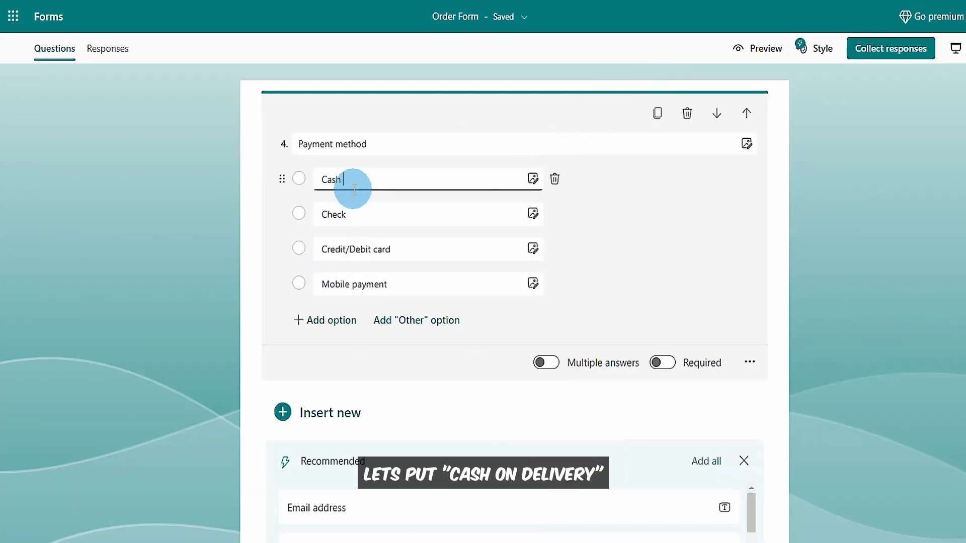
{"action": "type", "text": "on Delivery"}
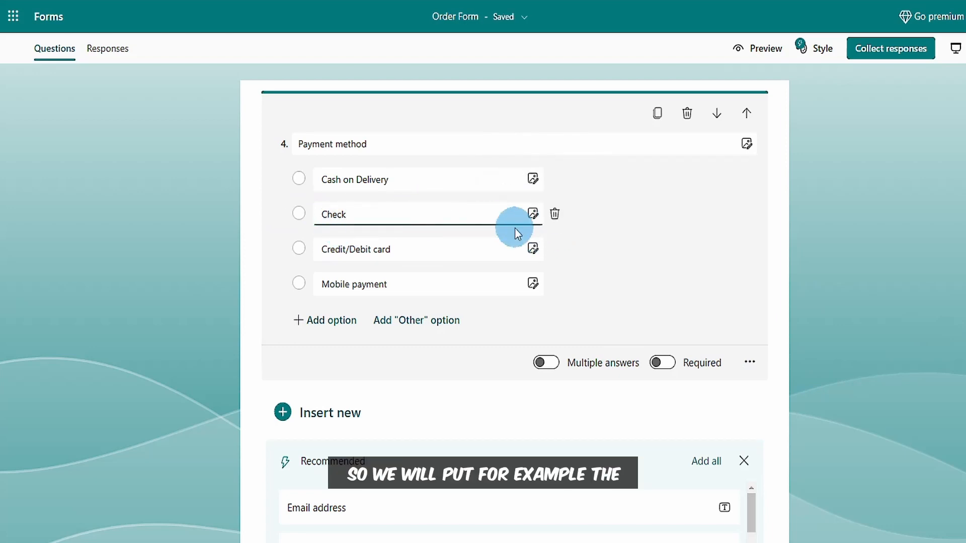
Step: Replace the Check option of the Payment method question with "Shopeepay"
{"action": "key", "text": "BackSpace"}
{"action": "key", "text": "BackSpace"}
{"action": "key", "text": "BackSpace"}
{"action": "key", "text": "BackSpace"}
{"action": "type", "text": "S"}
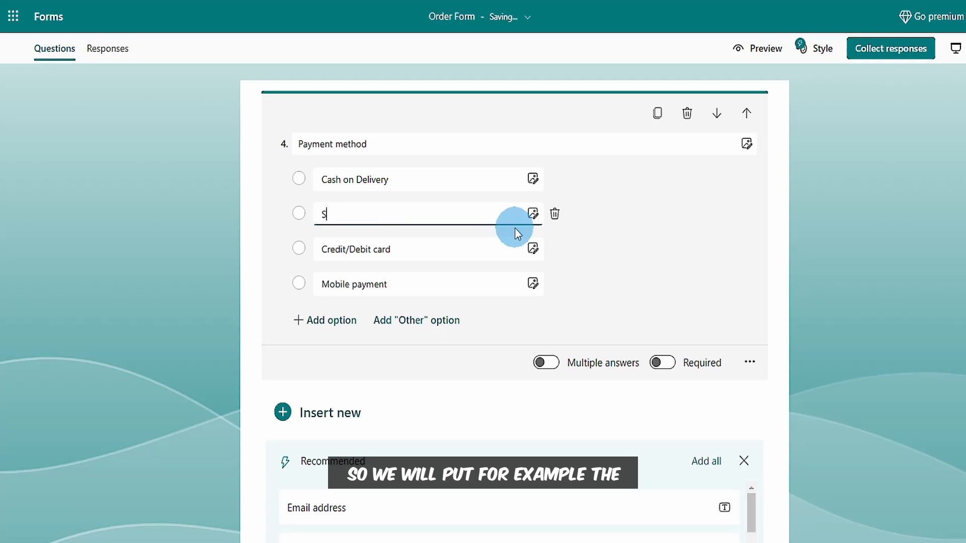
{"action": "type", "text": "hopeepay"}
Step: Replace the Credit/Debit card option of the Payment method question with "LazPay"
{"action": "left_click", "coordinate": [442, 249]}
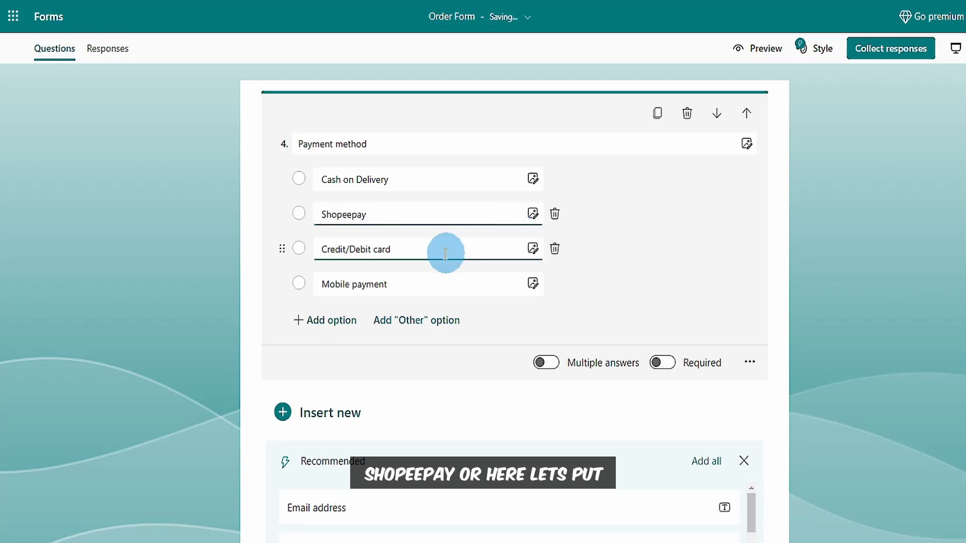
{"action": "left_click_drag", "start_coordinate": [442, 249], "coordinate": [296, 249]}
{"action": "type", "text": "Lazad"}
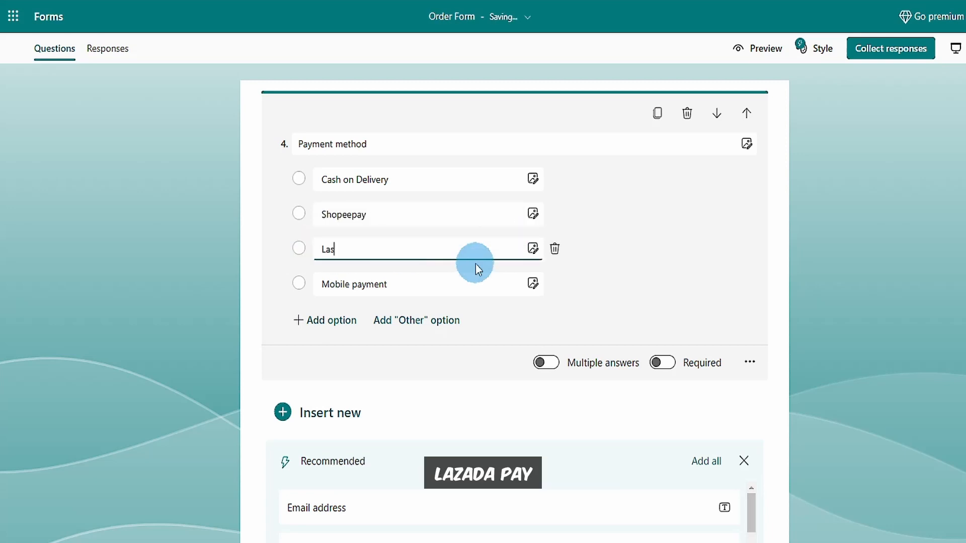
{"action": "type", "text": "apay"}
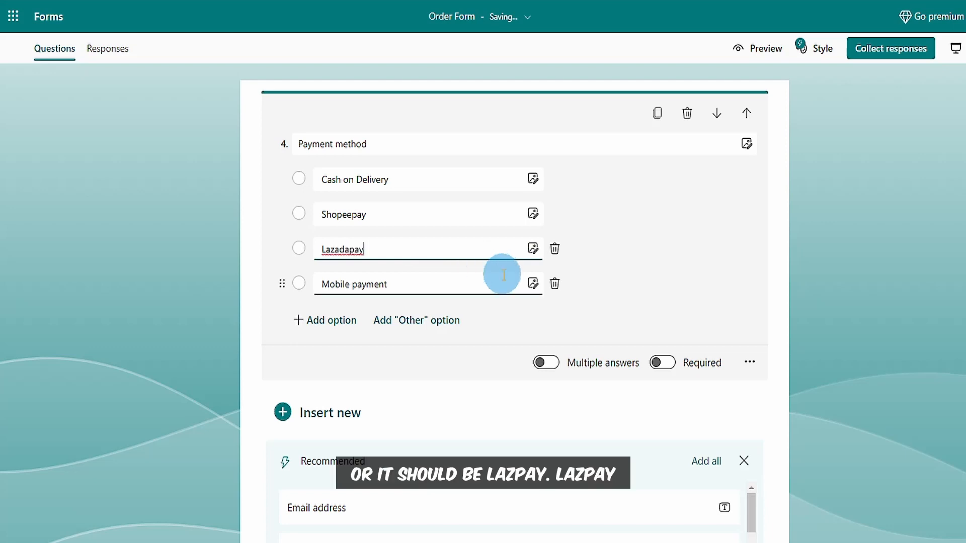
{"action": "type", "text": "Pay"}
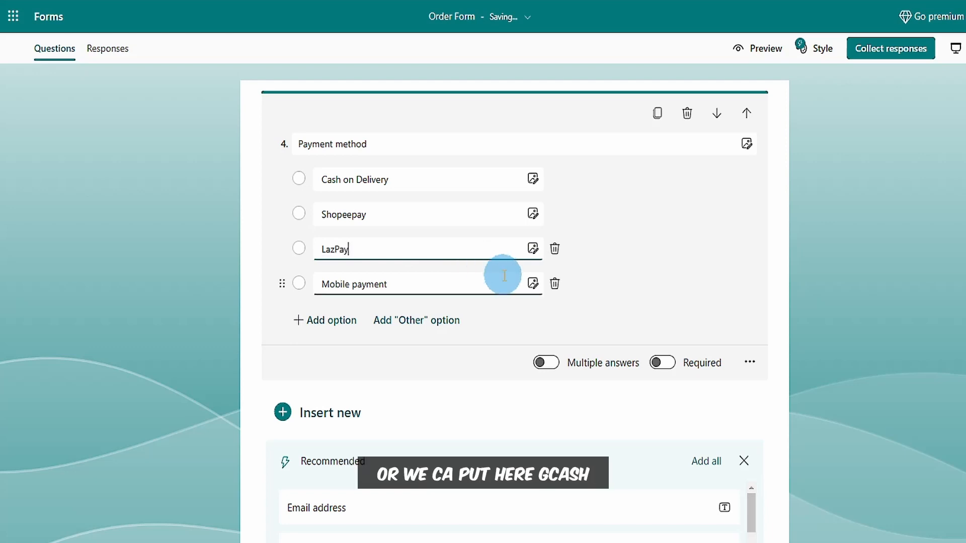
Step: Replace the Mobile payment option with "Gcash/PayMaya" and make the Payment method question required
{"action": "left_click_drag", "start_coordinate": [390, 279], "coordinate": [342, 280]}
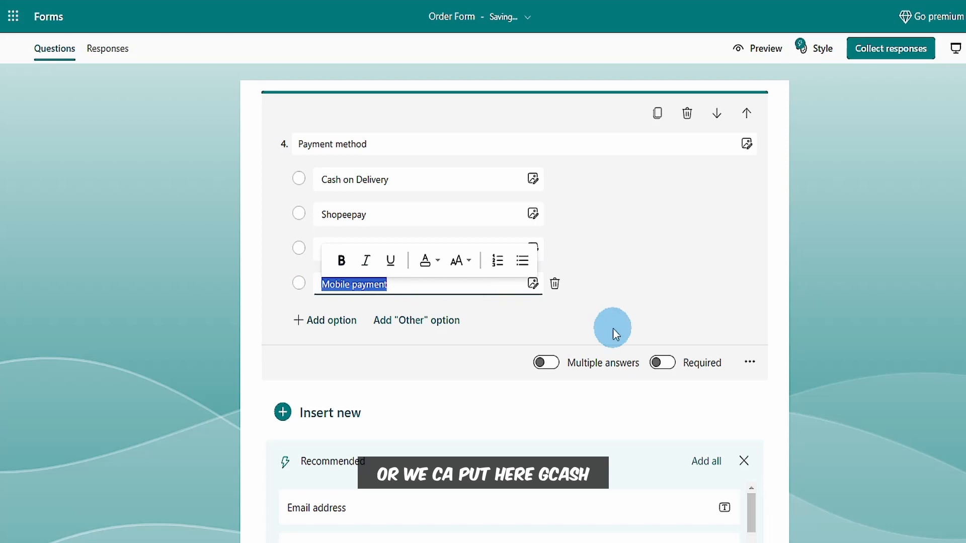
{"action": "type", "text": "Gcash"}
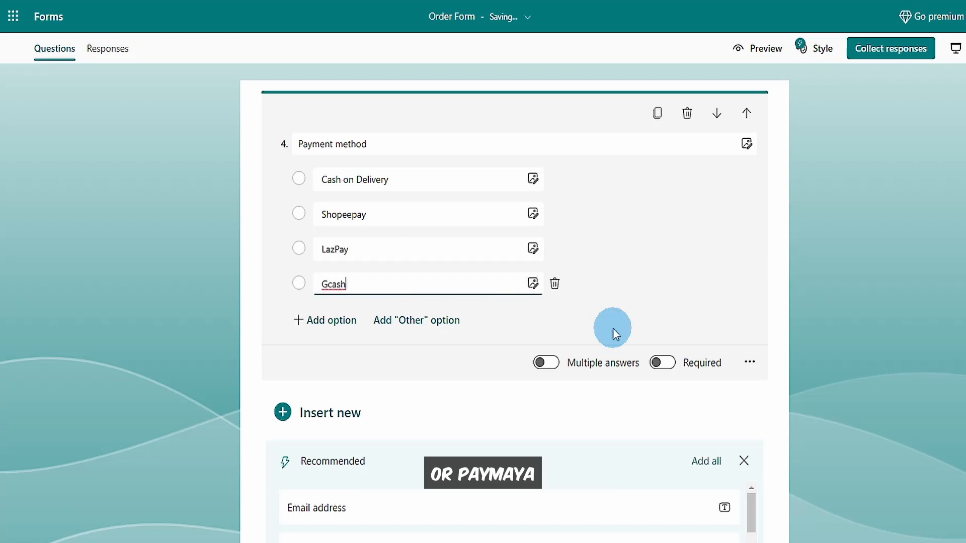
{"action": "type", "text": "/PayMaya"}
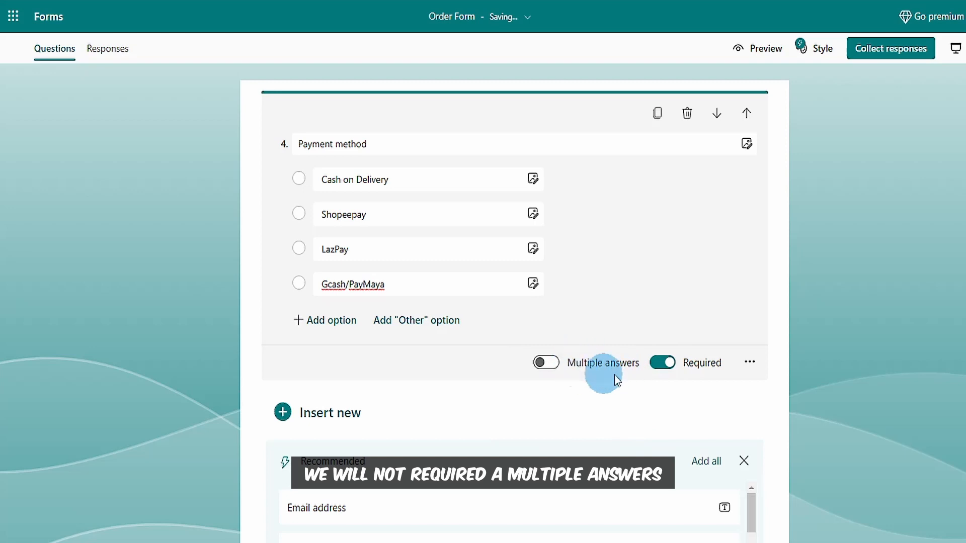
Step: Display the Payment method question's options as a drop-down list
{"action": "left_click", "coordinate": [749, 362]}
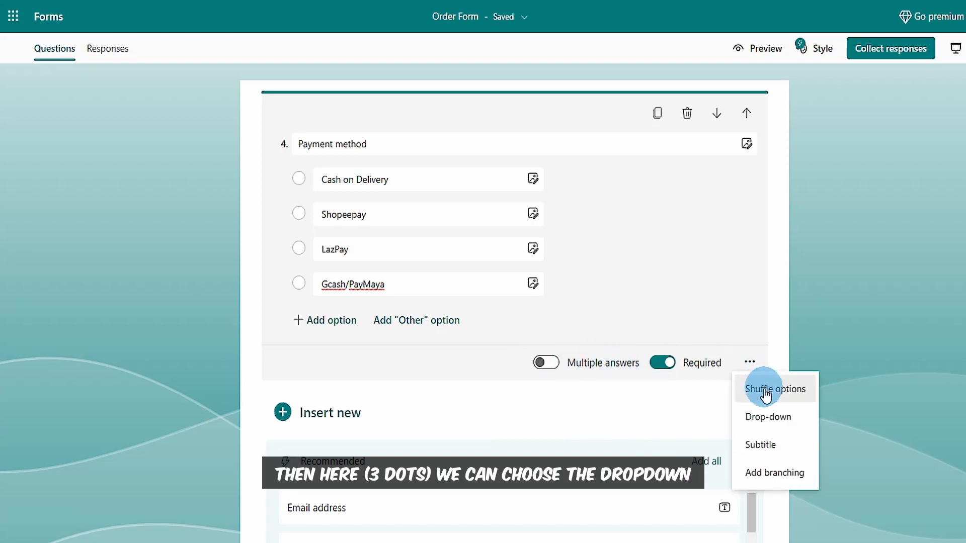
{"action": "left_click", "coordinate": [768, 417]}
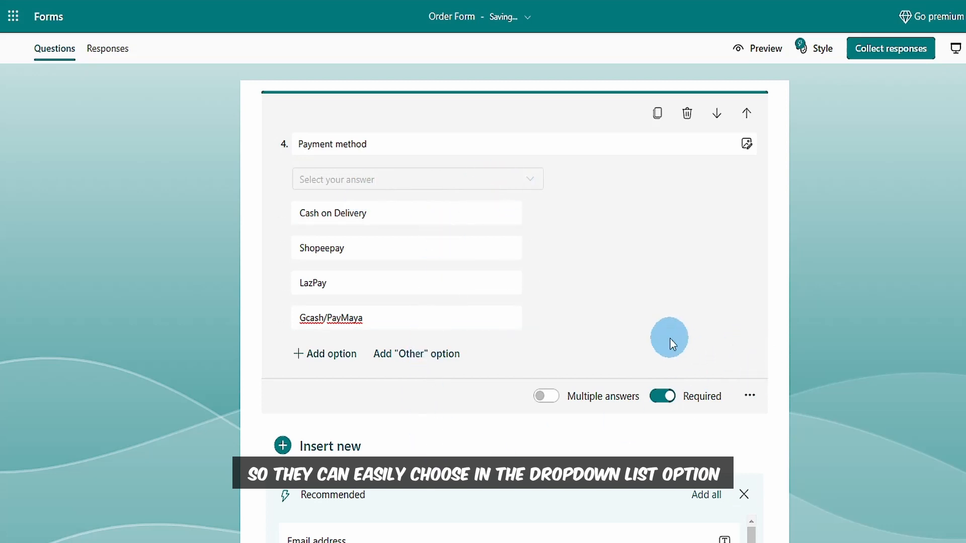
Step: Make the Order date and Quantity questions required
{"action": "scroll", "coordinate": [559, 364], "scroll_direction": "down", "scroll_amount": 10}
{"action": "scroll", "coordinate": [637, 192], "scroll_direction": "up", "scroll_amount": 3}
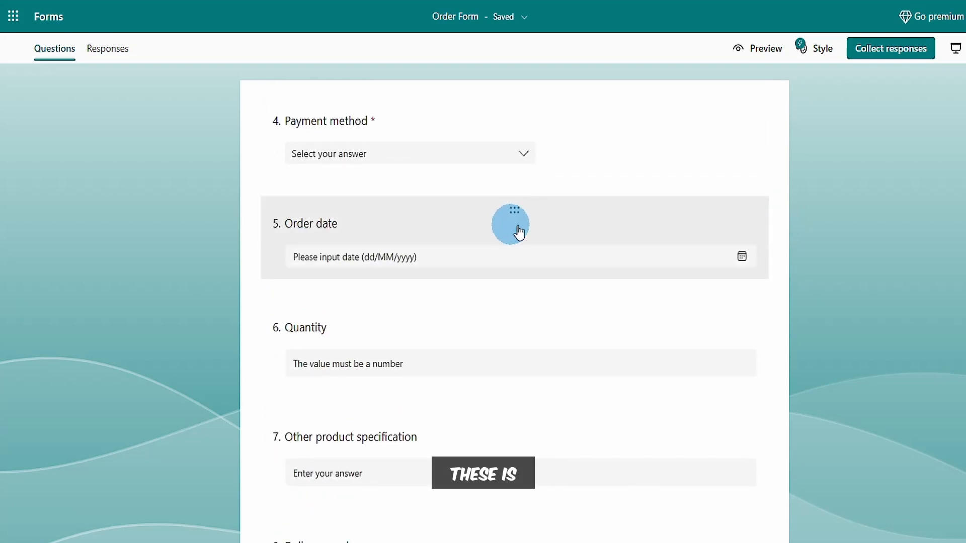
{"action": "left_click", "coordinate": [517, 228]}
{"action": "left_click", "coordinate": [663, 224]}
{"action": "left_click", "coordinate": [751, 222]}
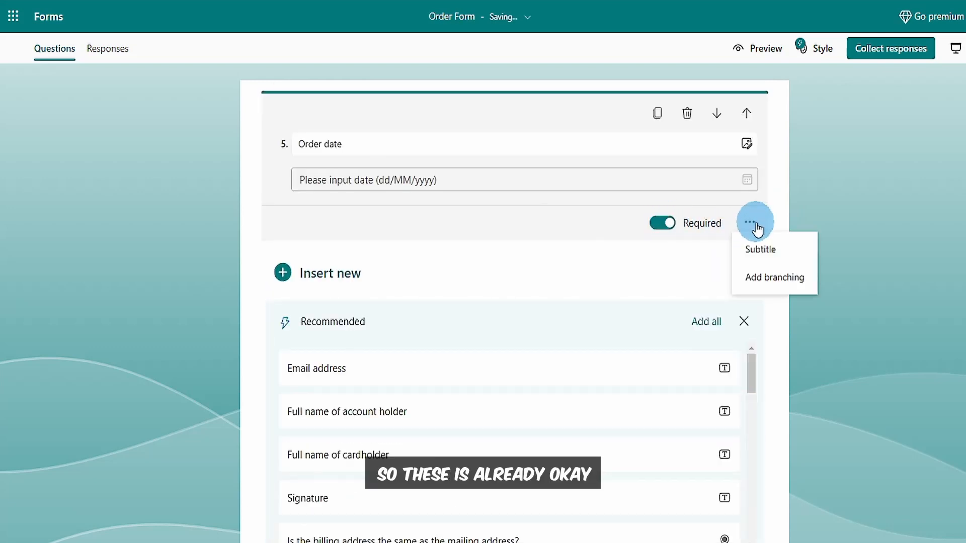
{"action": "left_click", "coordinate": [757, 222]}
{"action": "left_click", "coordinate": [773, 183]}
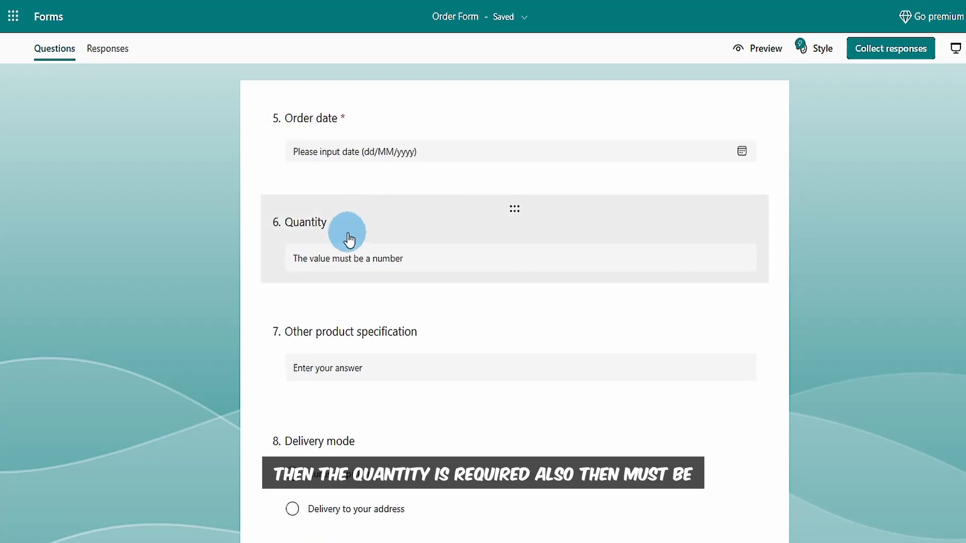
{"action": "left_click", "coordinate": [345, 242]}
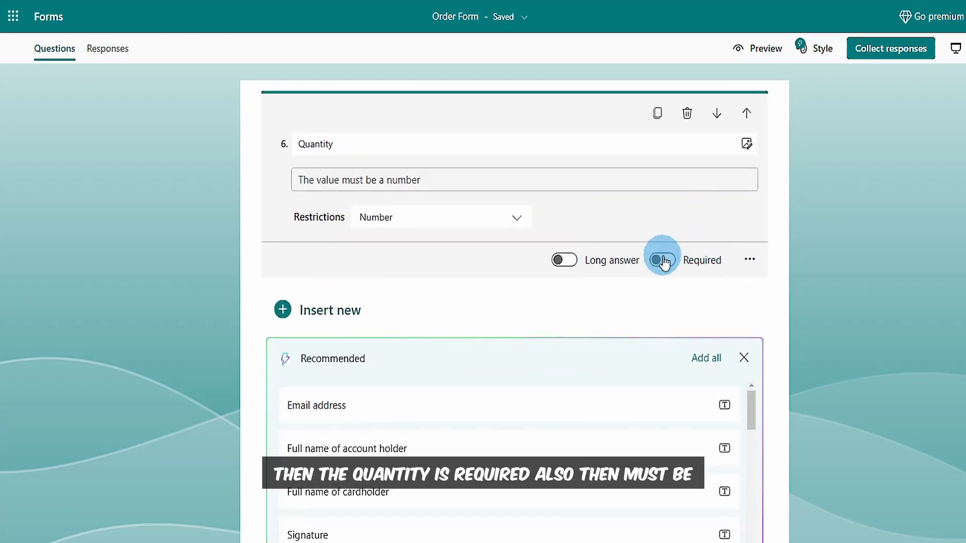
{"action": "left_click", "coordinate": [663, 261]}
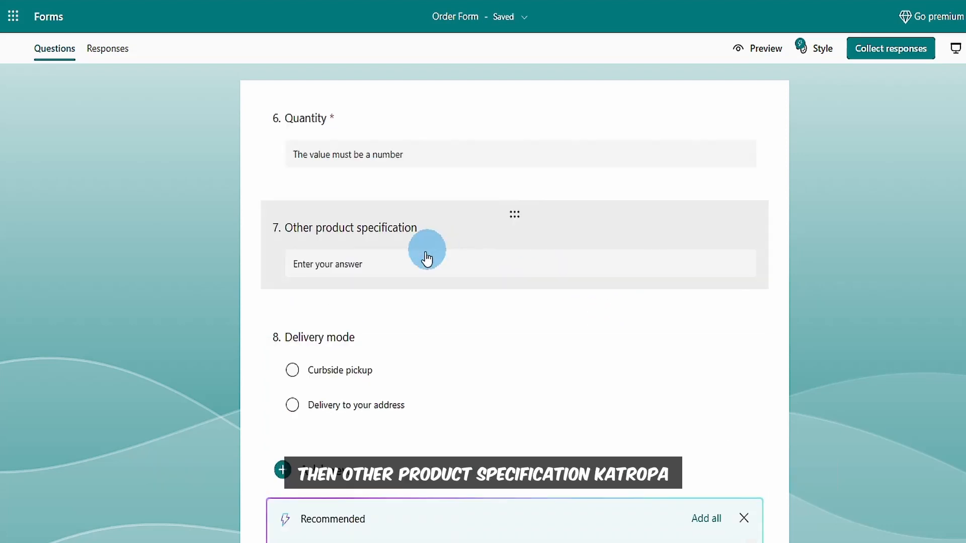
Step: Set the Other product specification question to accept a long answer and make it required
{"action": "left_click", "coordinate": [439, 240]}
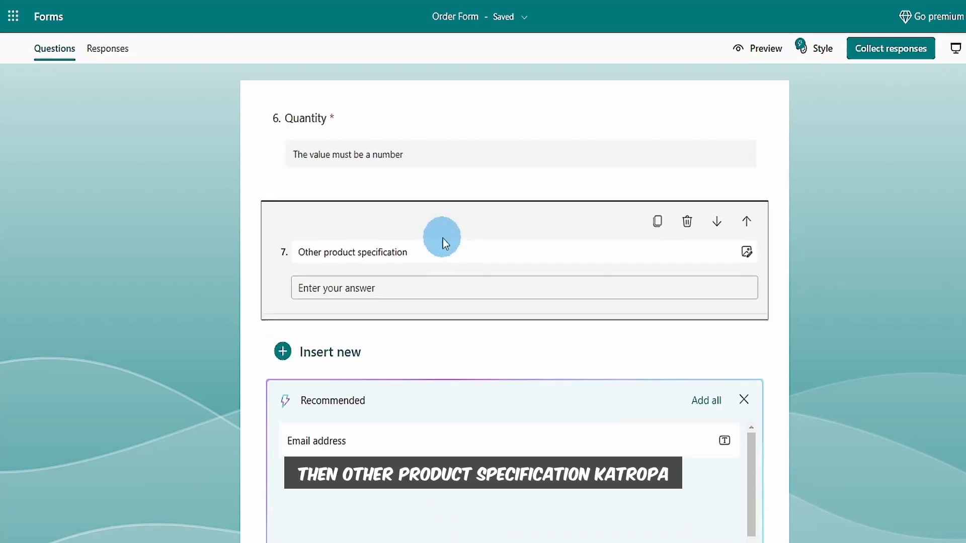
{"action": "left_click", "coordinate": [570, 225]}
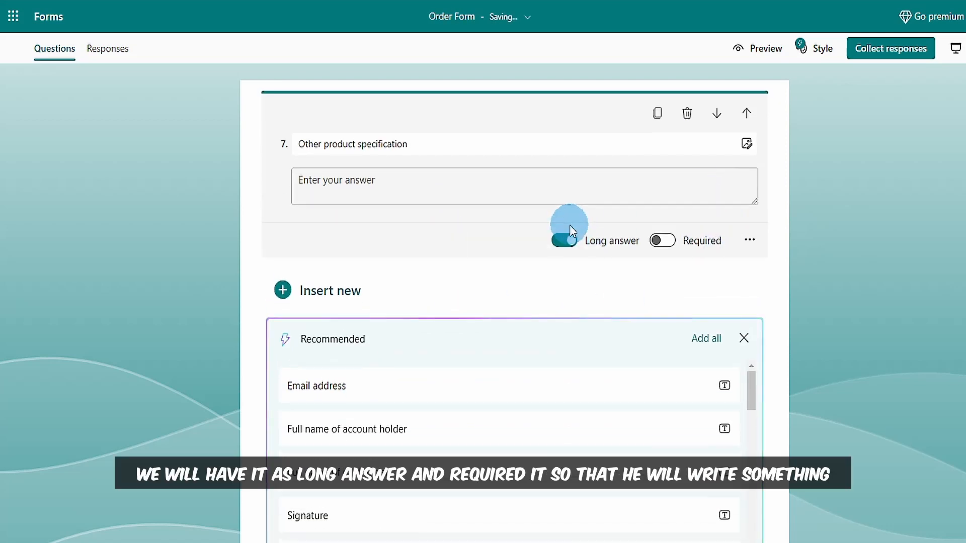
{"action": "left_click", "coordinate": [666, 243]}
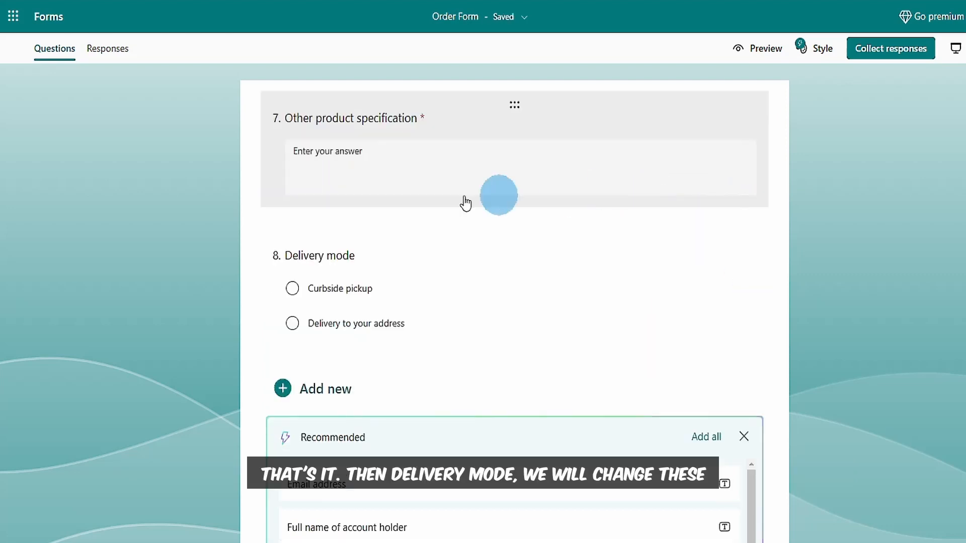
Step: Rename the Curbside pickup option of the Delivery mode question to "Pick up"
{"action": "left_click", "coordinate": [453, 281]}
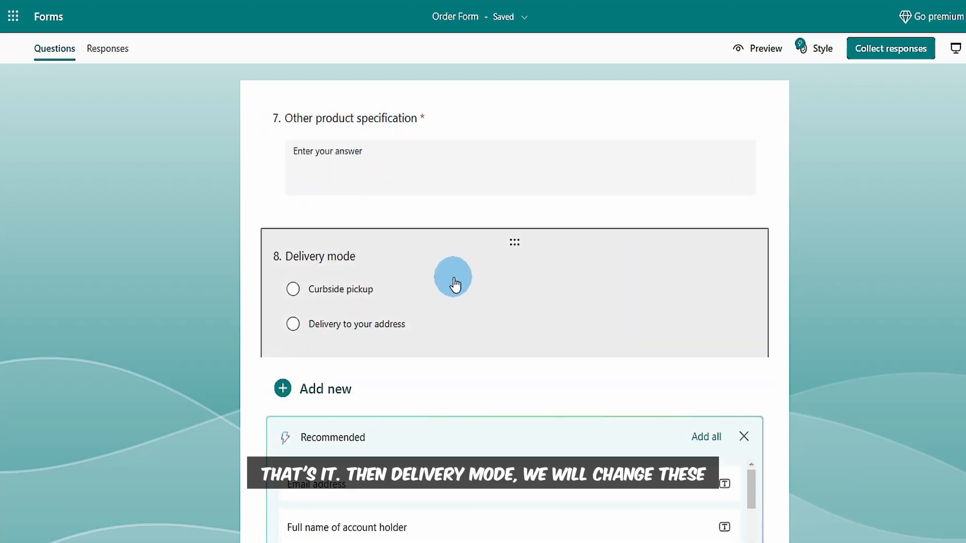
{"action": "left_click", "coordinate": [397, 179]}
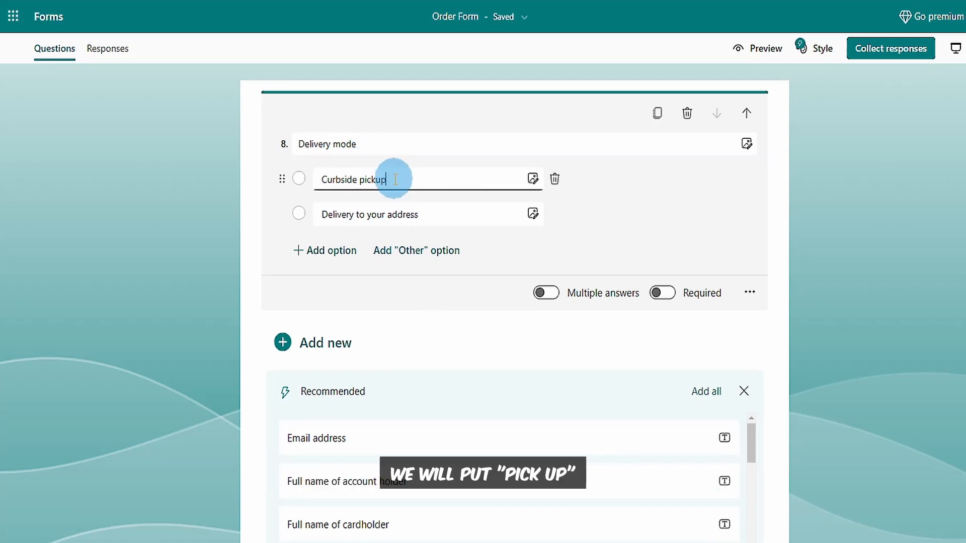
{"action": "left_click_drag", "start_coordinate": [396, 180], "coordinate": [313, 179]}
{"action": "type", "text": "Pick up"}
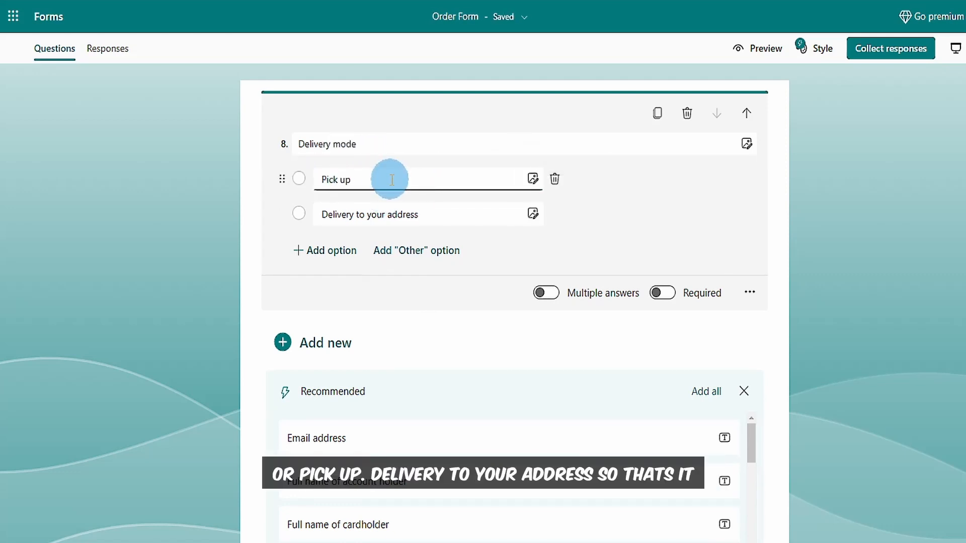
{"action": "left_click", "coordinate": [417, 213]}
{"action": "left_click", "coordinate": [673, 205]}
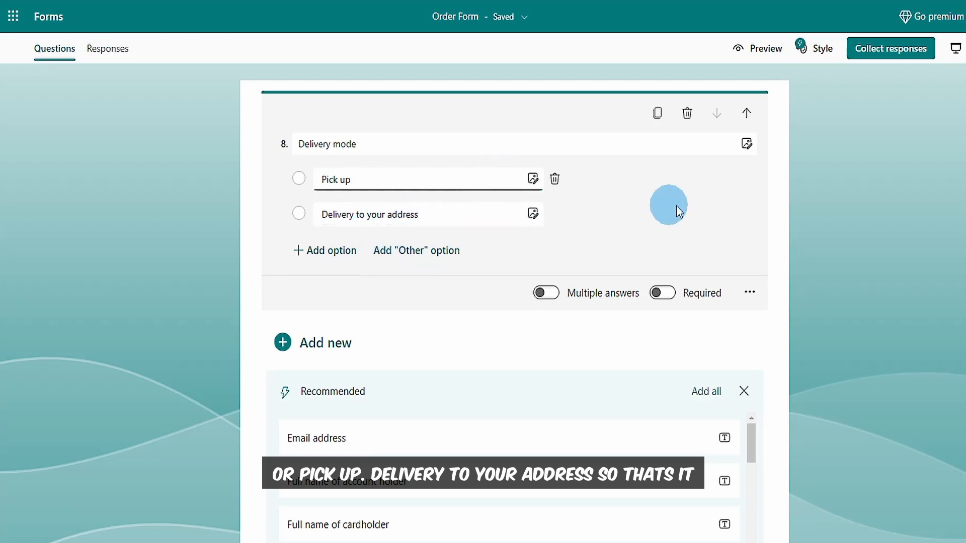
Step: Add "Office address" as the third Delivery mode option, without an "Other" option, and make the question required
{"action": "left_click", "coordinate": [347, 260]}
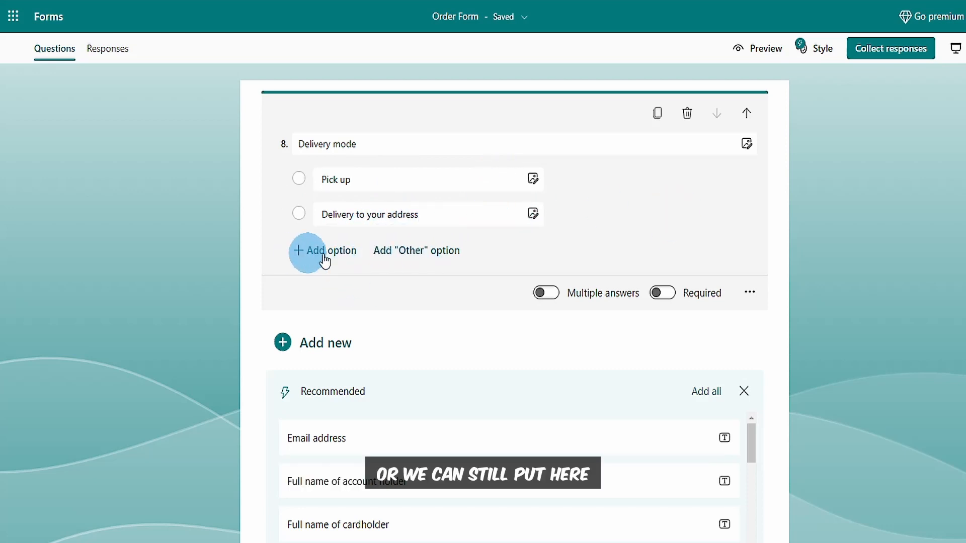
{"action": "left_click", "coordinate": [400, 250]}
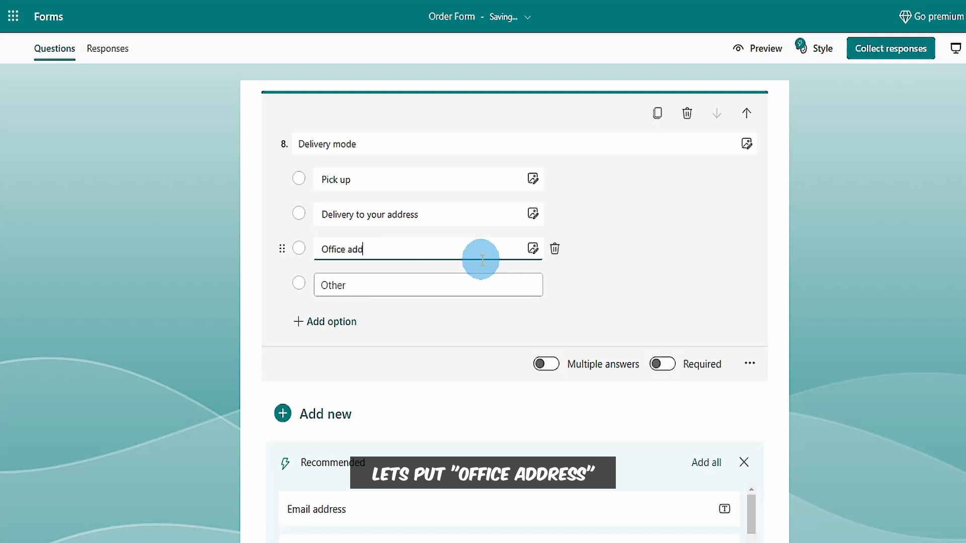
{"action": "type", "text": "ress"}
{"action": "left_click", "coordinate": [555, 285]}
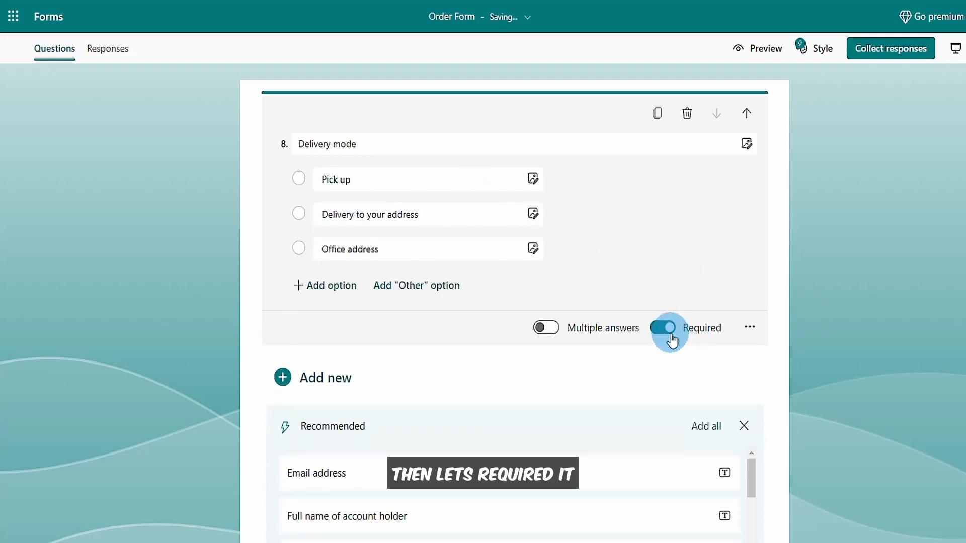
Step: Display the Delivery mode question's options as a drop-down list
{"action": "left_click", "coordinate": [749, 327]}
{"action": "left_click", "coordinate": [722, 383]}
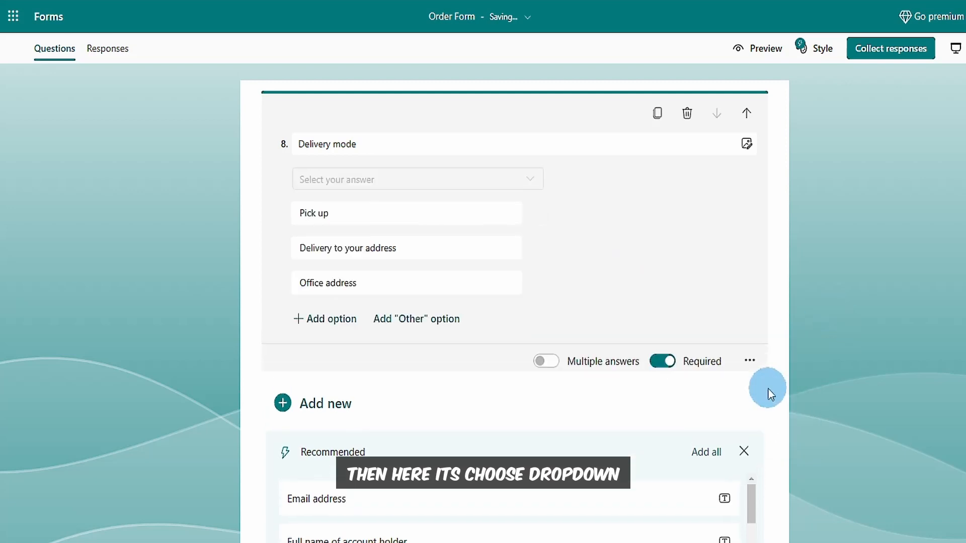
Step: Add a new Rating question below the Delivery mode question
{"action": "scroll", "coordinate": [645, 217], "scroll_direction": "down", "scroll_amount": 4}
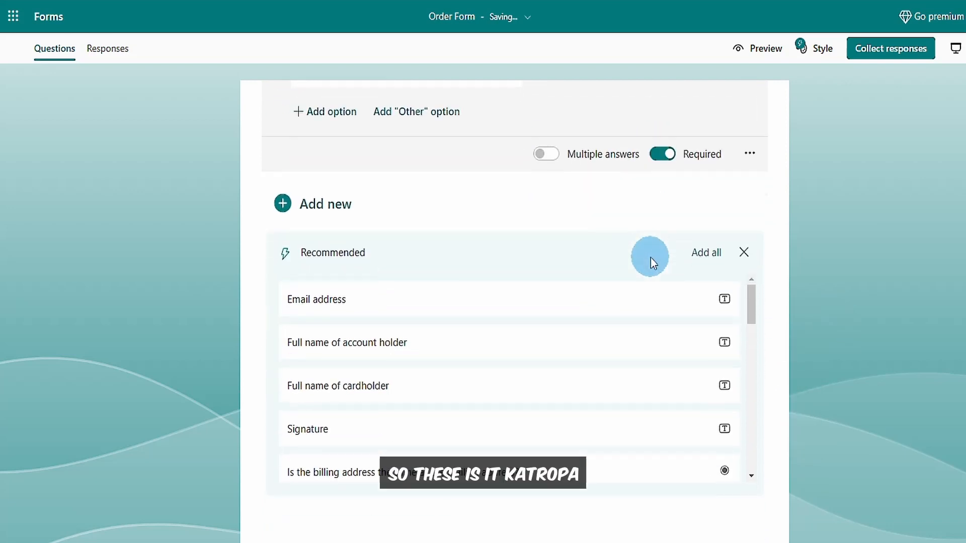
{"action": "scroll", "coordinate": [414, 254], "scroll_direction": "down", "scroll_amount": 1}
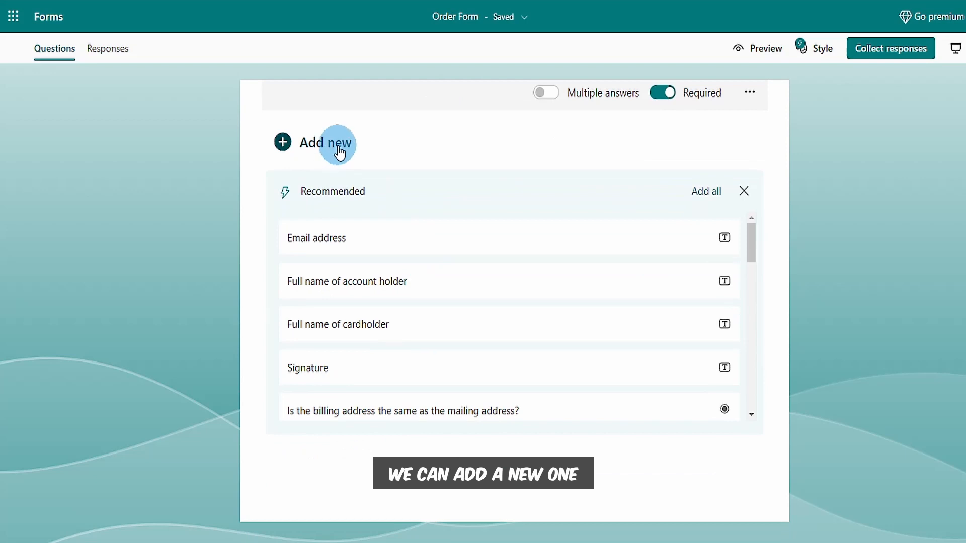
{"action": "left_click", "coordinate": [339, 146]}
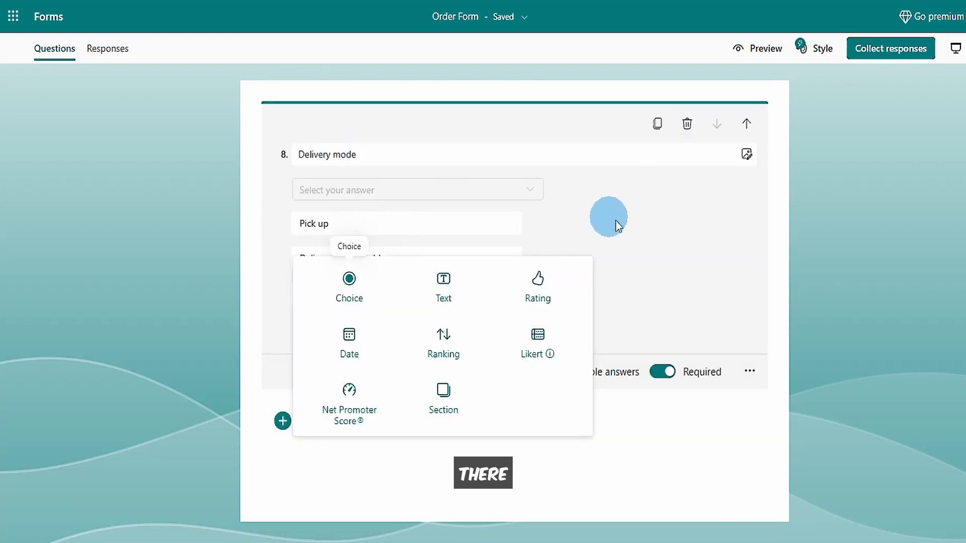
{"action": "left_click", "coordinate": [540, 290]}
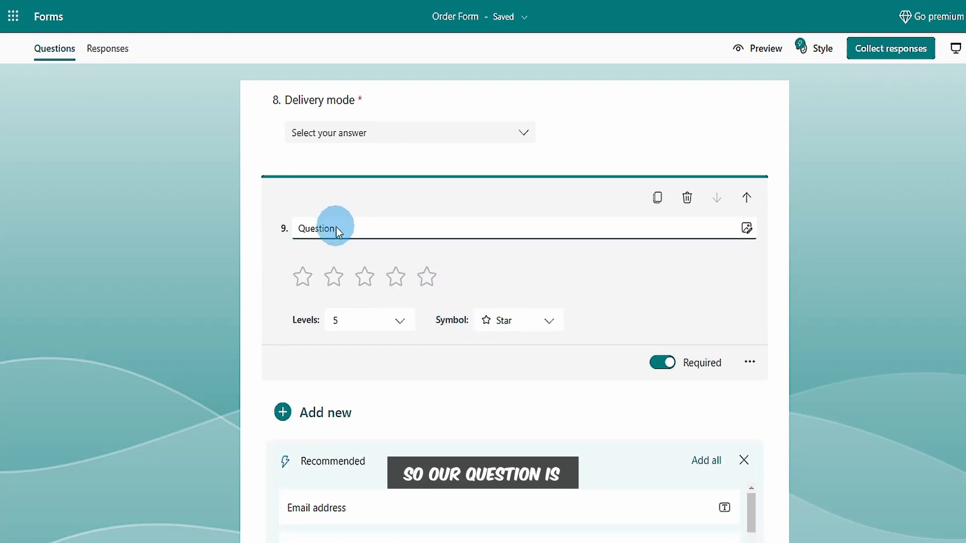
{"action": "type", "text": "How"}
{"action": "key", "text": "BackSpace"}
{"action": "key", "text": "BackSpace"}
{"action": "key", "text": "BackSpace"}
{"action": "key", "text": "BackSpace"}
Step: Title the rating question "Are you satisfied with out customer service?"
{"action": "type", "text": "Are y"}
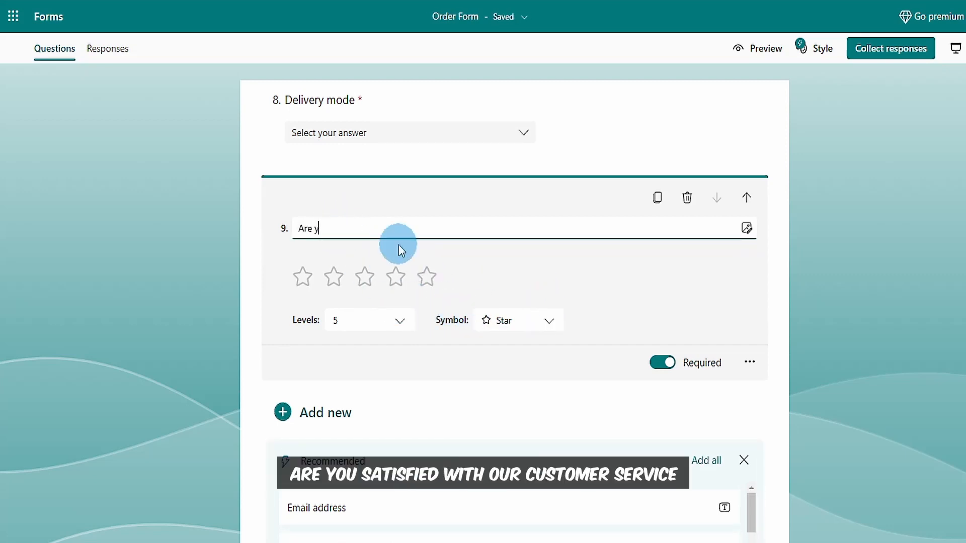
{"action": "type", "text": "ou satisfied wi"}
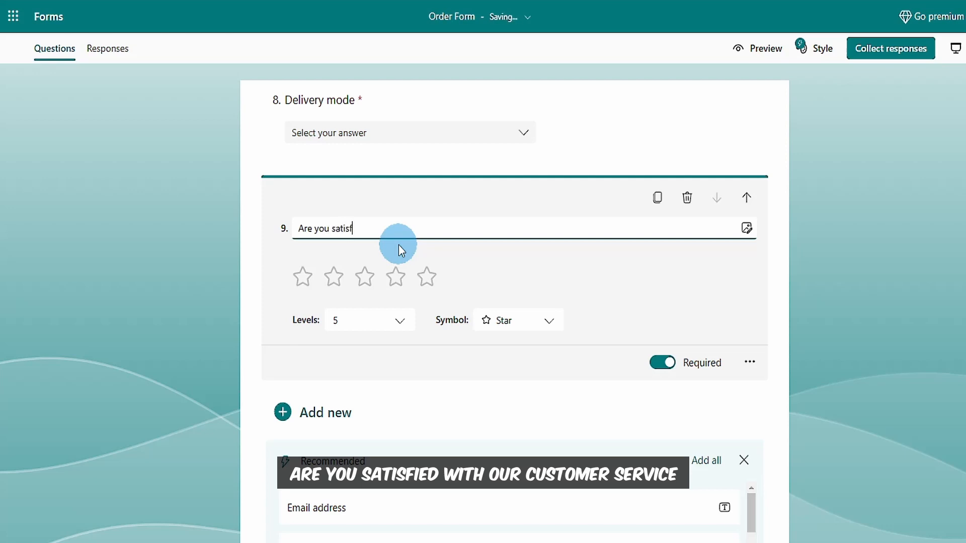
{"action": "type", "text": "th out customer"}
{"action": "key", "text": "BackSpace"}
{"action": "key", "text": "BackSpace"}
{"action": "key", "text": "BackSpace"}
{"action": "type", "text": "out custo"}
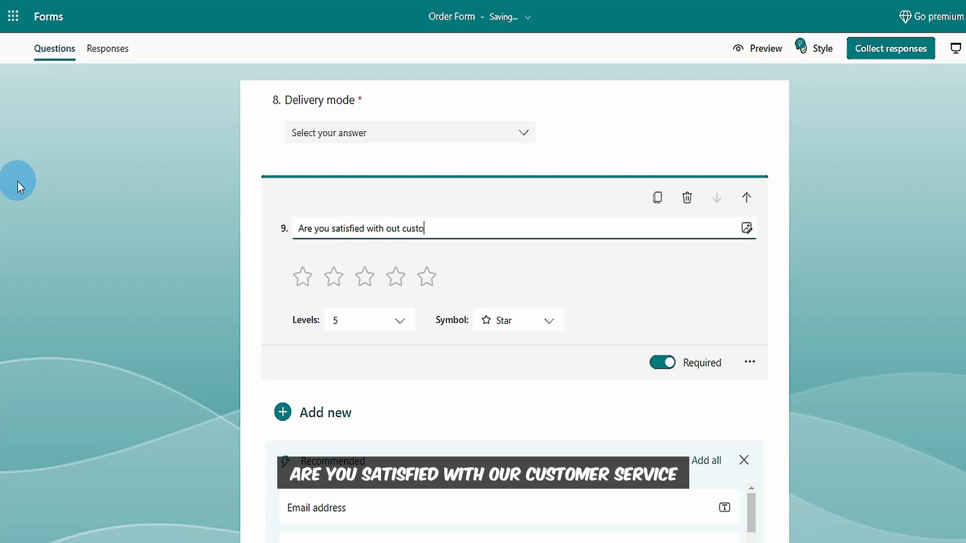
{"action": "type", "text": "mer service?"}
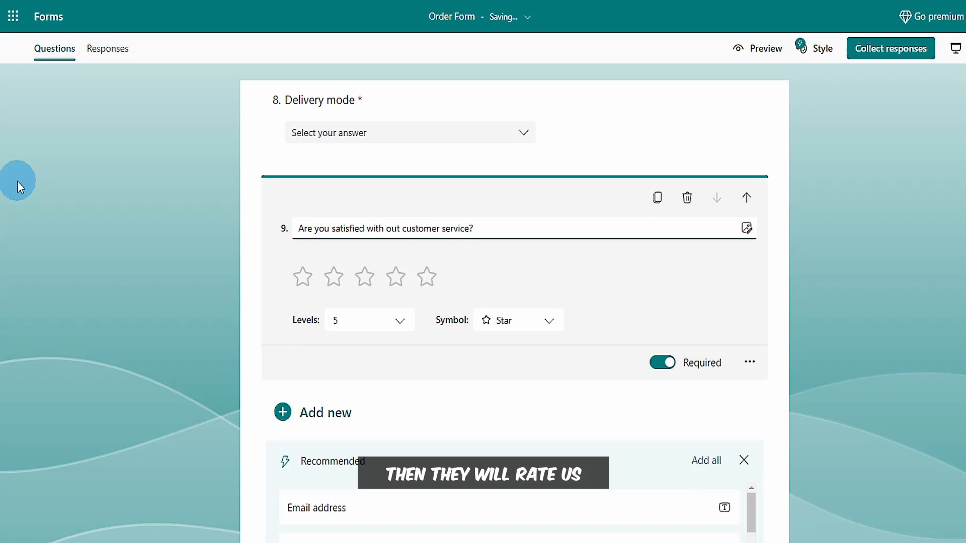
Step: Choose Star from the available symbols for the customer service rating question and make the question optional
{"action": "left_click", "coordinate": [513, 322]}
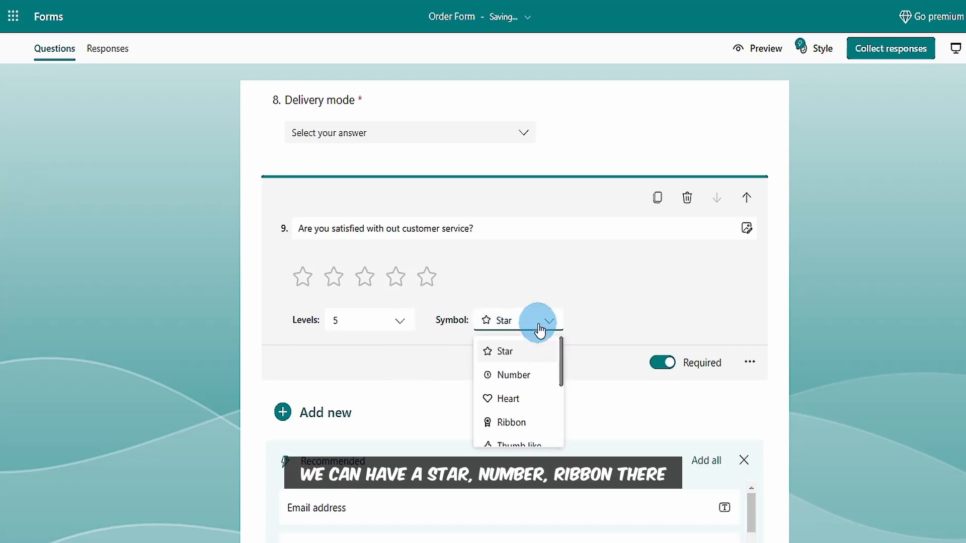
{"action": "scroll", "coordinate": [536, 411], "scroll_direction": "down", "scroll_amount": 3}
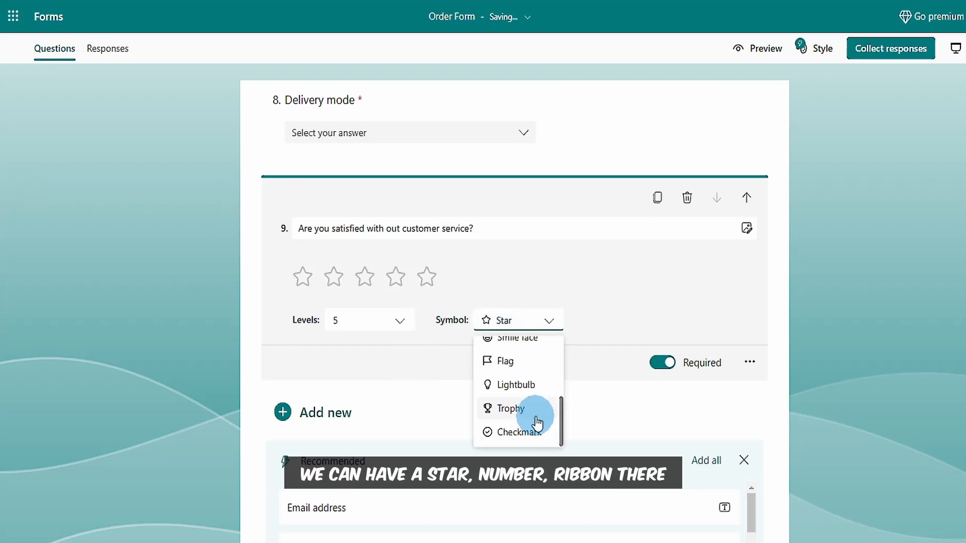
{"action": "scroll", "coordinate": [528, 425], "scroll_direction": "up", "scroll_amount": 2}
{"action": "scroll", "coordinate": [521, 422], "scroll_direction": "up", "scroll_amount": 2}
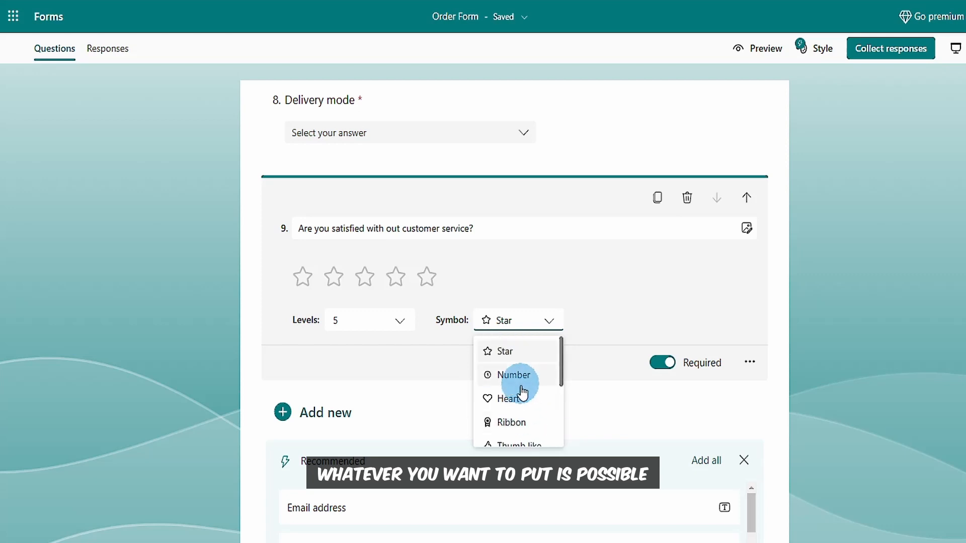
{"action": "scroll", "coordinate": [519, 399], "scroll_direction": "down", "scroll_amount": 3}
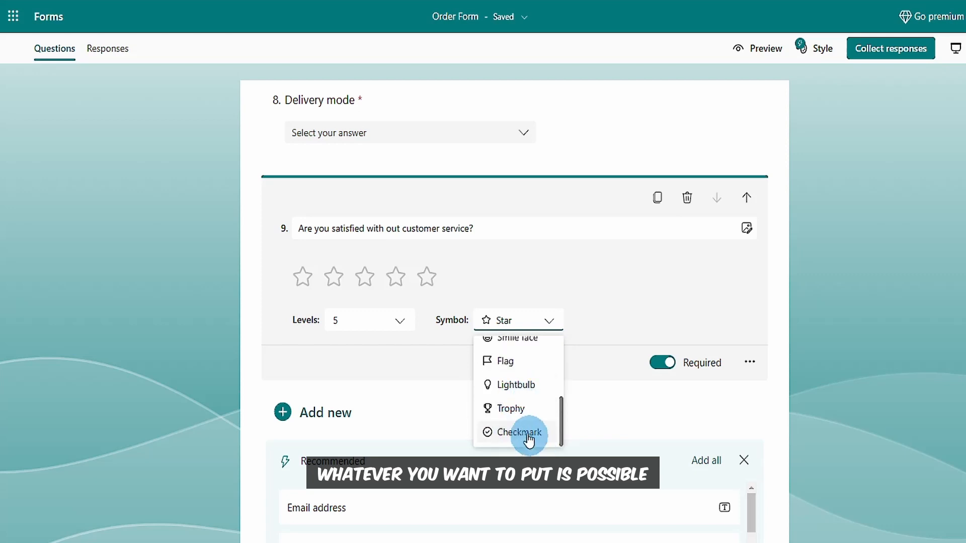
{"action": "scroll", "coordinate": [523, 418], "scroll_direction": "up", "scroll_amount": 3}
{"action": "left_click", "coordinate": [513, 354]}
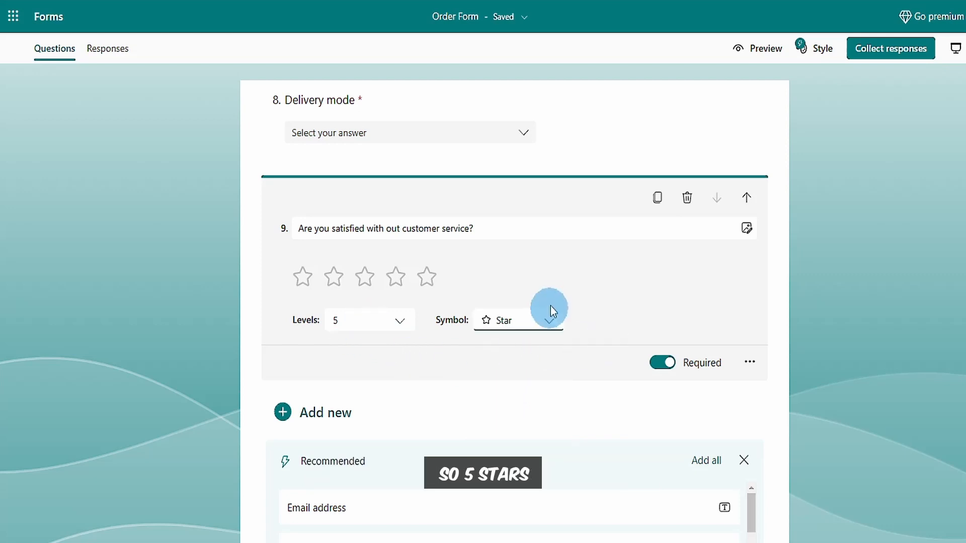
{"action": "left_click", "coordinate": [660, 364]}
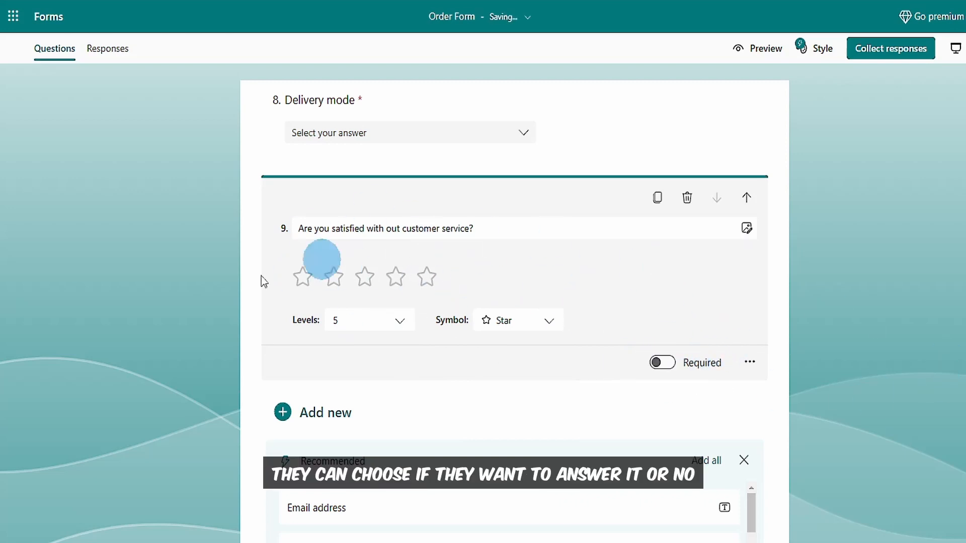
Step: Add a Net Promoter Score question below the customer service rating question
{"action": "scroll", "coordinate": [654, 313], "scroll_direction": "down", "scroll_amount": 3}
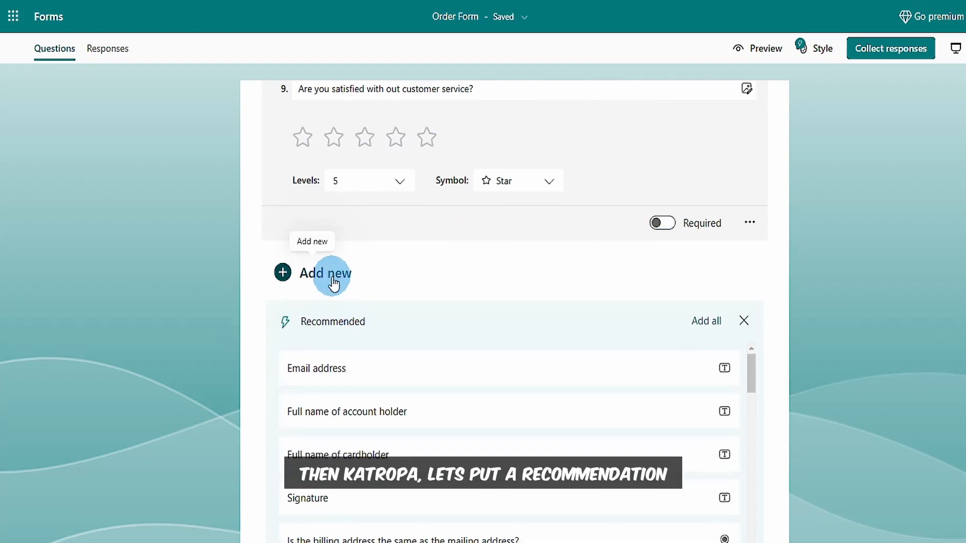
{"action": "scroll", "coordinate": [408, 282], "scroll_direction": "down", "scroll_amount": 2}
{"action": "left_click", "coordinate": [338, 204]}
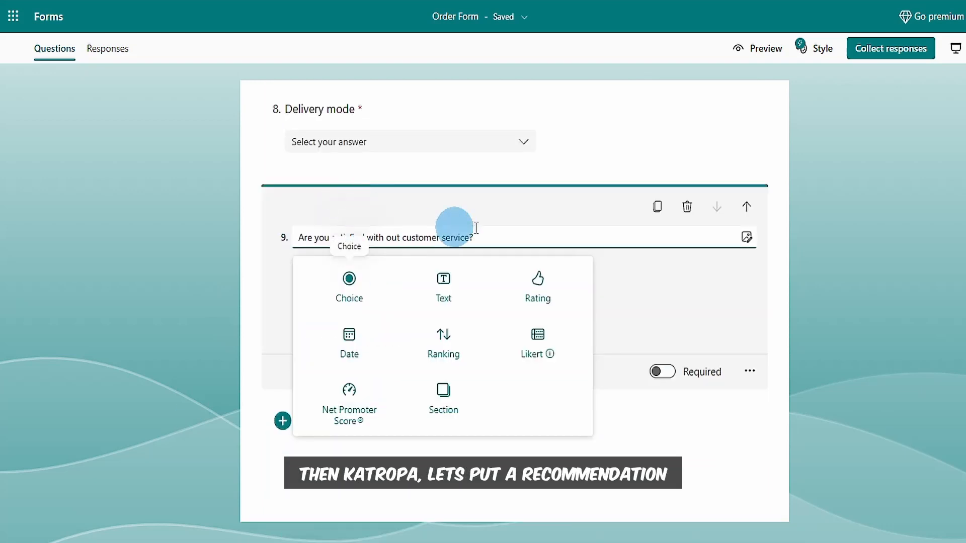
{"action": "left_click", "coordinate": [347, 417]}
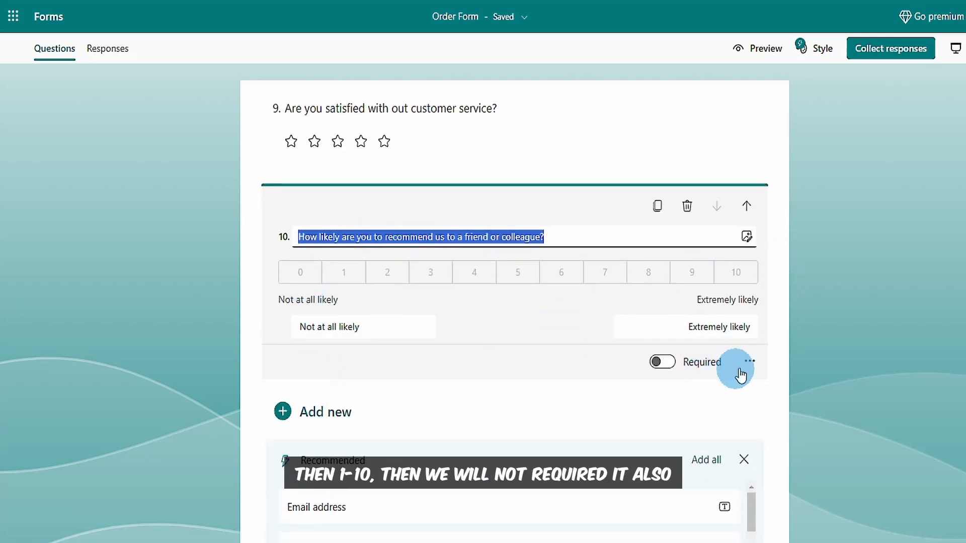
Step: Open the form's style options and expand the full collection of themes to browse the colours and video backgrounds
{"action": "scroll", "coordinate": [500, 395], "scroll_direction": "down", "scroll_amount": 6}
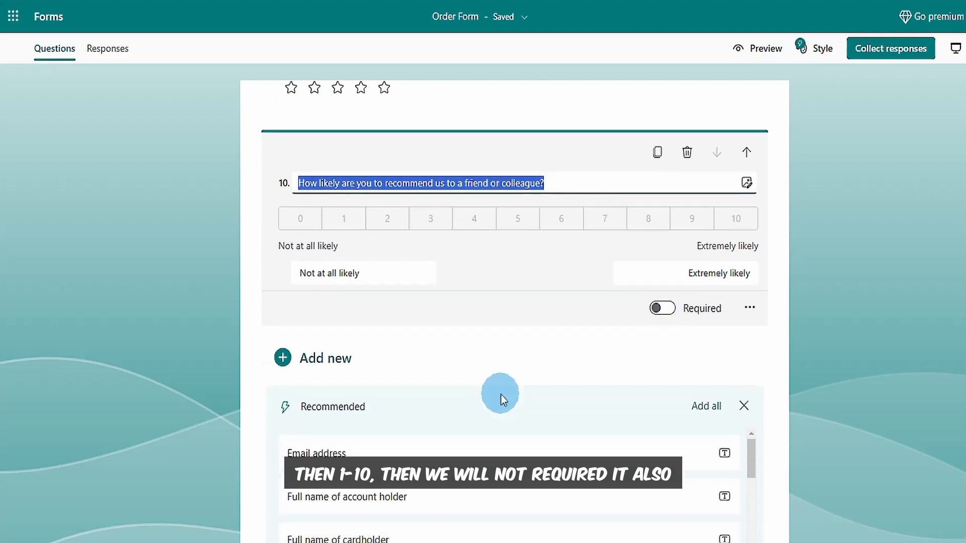
{"action": "scroll", "coordinate": [505, 399], "scroll_direction": "up", "scroll_amount": 12}
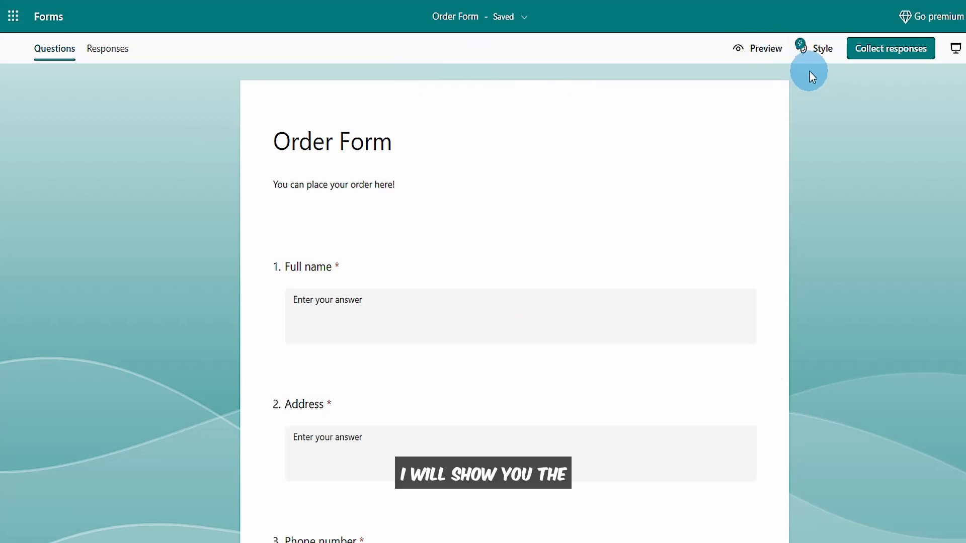
{"action": "left_click", "coordinate": [818, 59]}
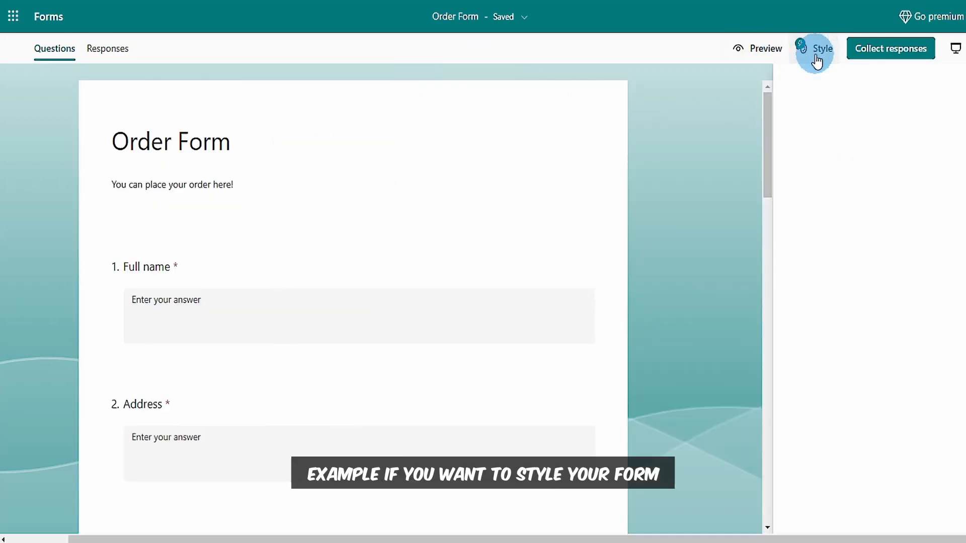
{"action": "scroll", "coordinate": [794, 151], "scroll_direction": "down", "scroll_amount": 5}
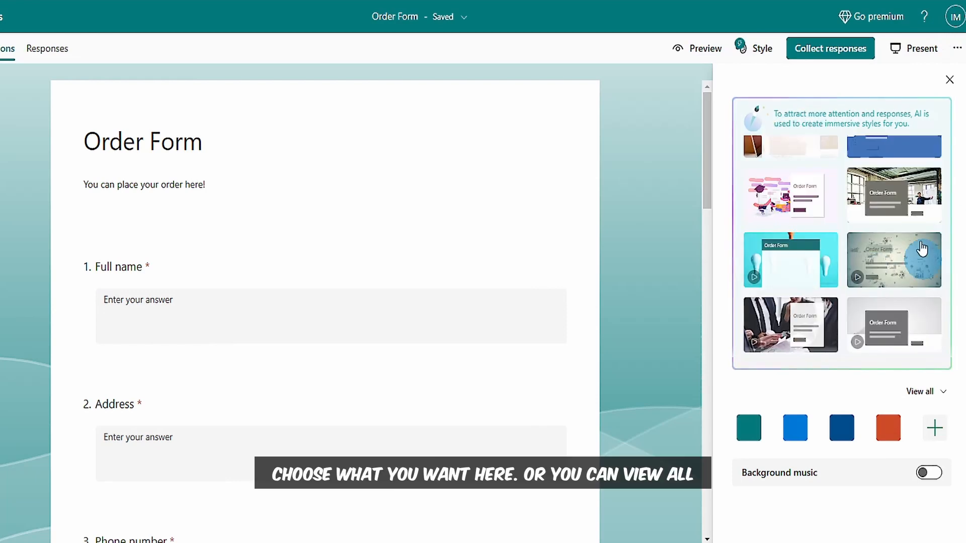
{"action": "left_click", "coordinate": [928, 409]}
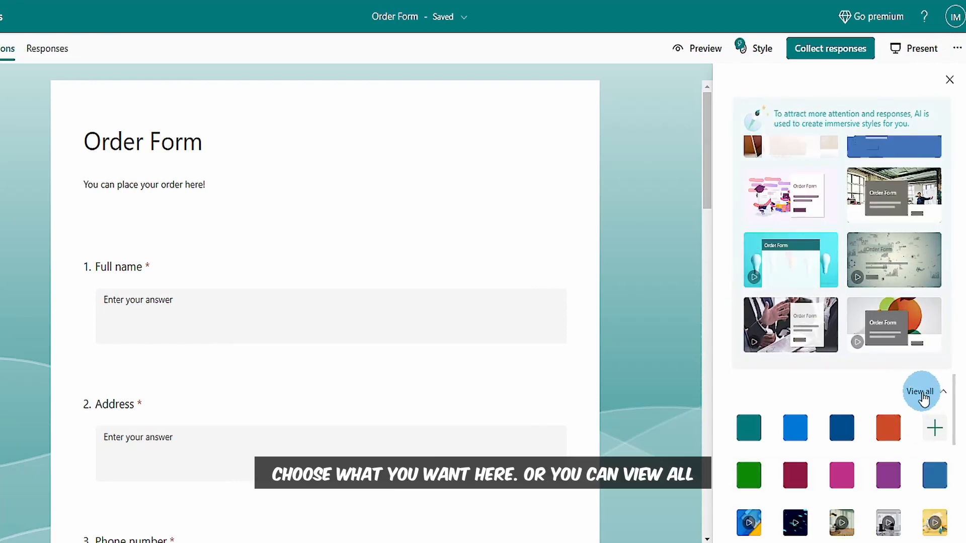
{"action": "scroll", "coordinate": [856, 460], "scroll_direction": "down", "scroll_amount": 2}
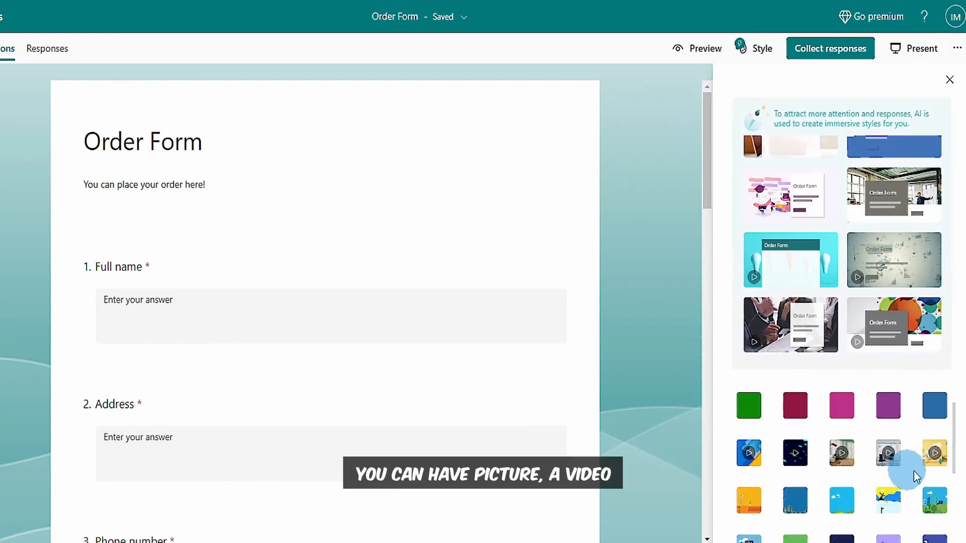
Step: Try the office and room video backgrounds, and apply the teal desk theme with the keyboard and notebook to the form
{"action": "left_click", "coordinate": [883, 463]}
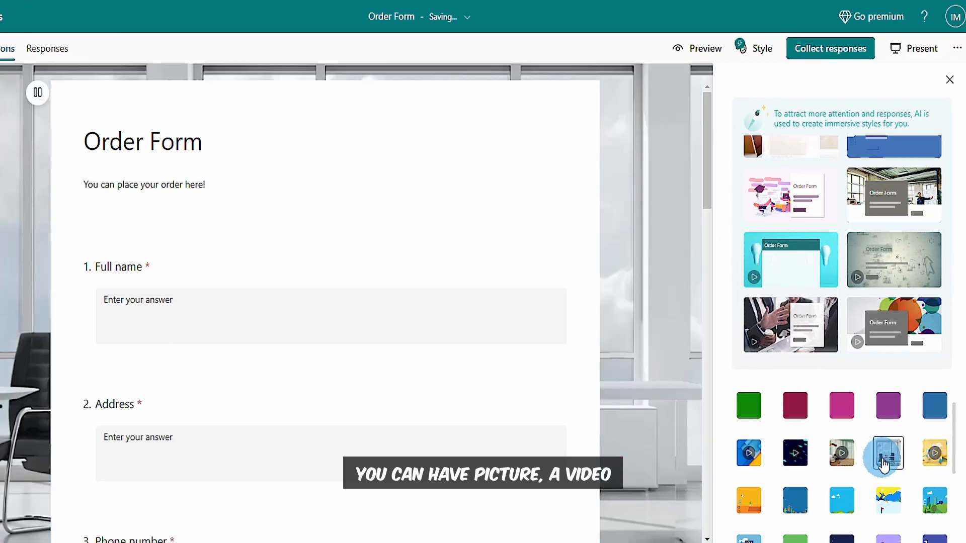
{"action": "left_click", "coordinate": [842, 452]}
{"action": "scroll", "coordinate": [845, 463], "scroll_direction": "down", "scroll_amount": 1}
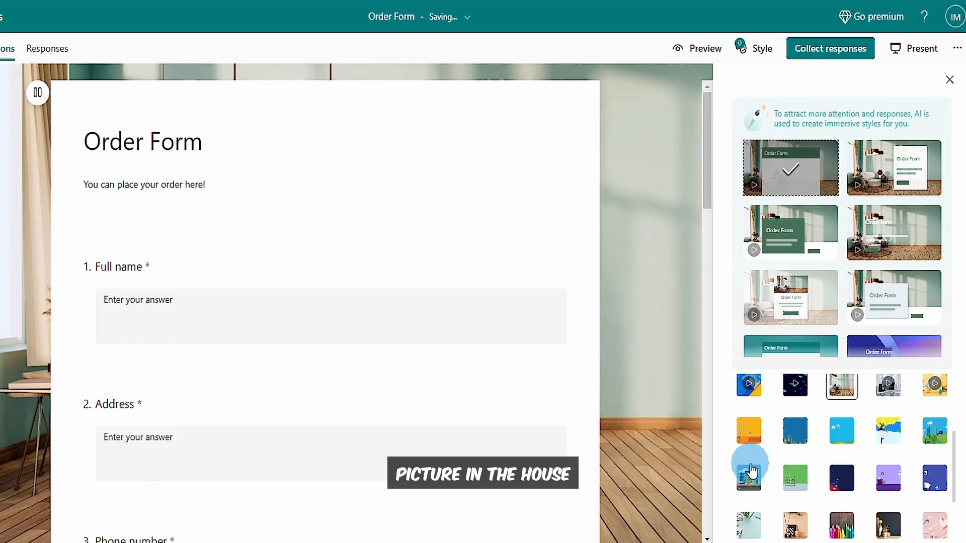
{"action": "left_click", "coordinate": [932, 390]}
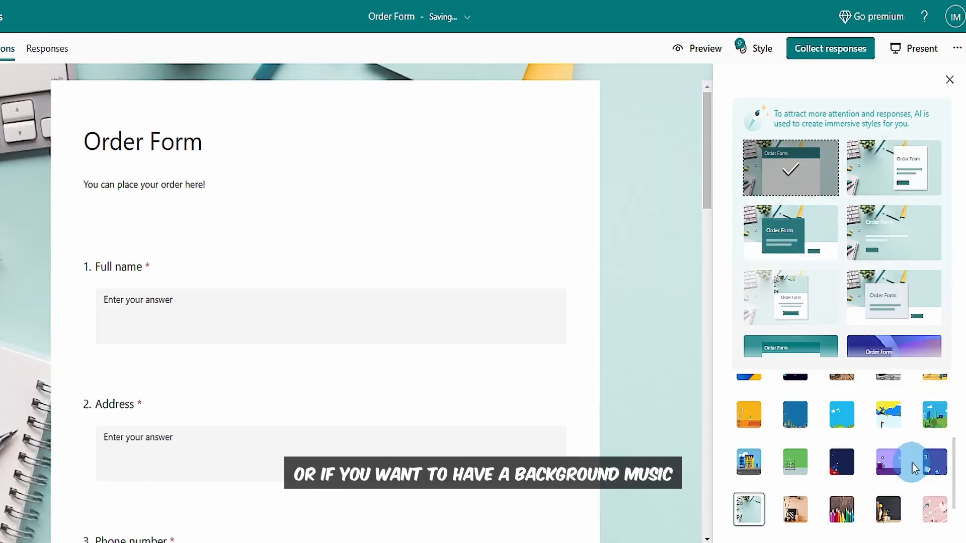
Step: Turn on background music, try the "Holiday at lift" track, switch the music off again and close the style options
{"action": "scroll", "coordinate": [913, 459], "scroll_direction": "down", "scroll_amount": 2}
{"action": "left_click", "coordinate": [924, 514]}
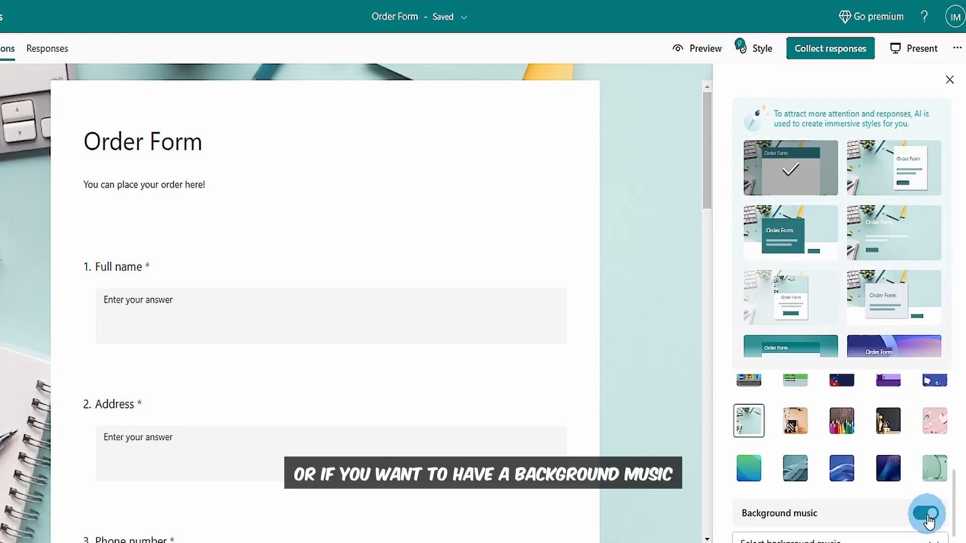
{"action": "scroll", "coordinate": [859, 496], "scroll_direction": "down", "scroll_amount": 1}
{"action": "left_click", "coordinate": [848, 520]}
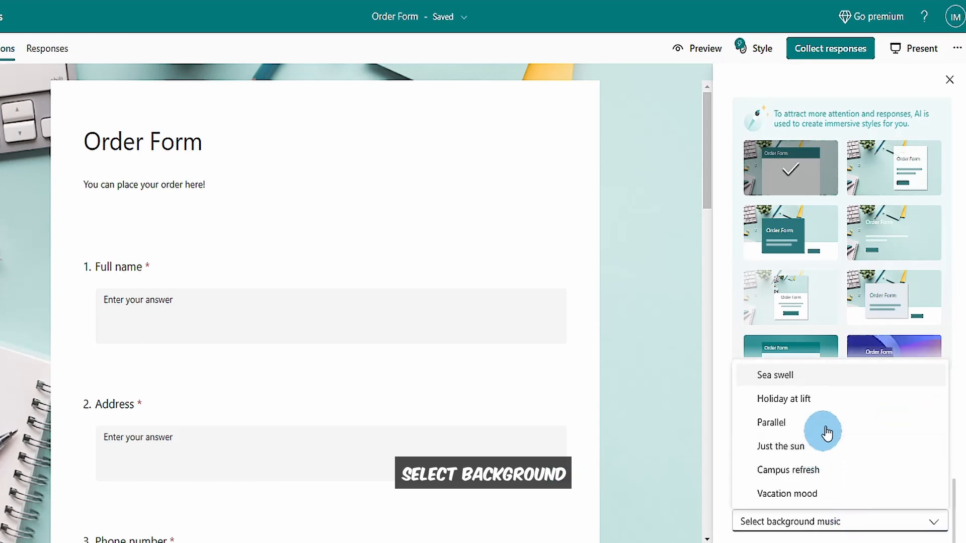
{"action": "left_click", "coordinate": [802, 407]}
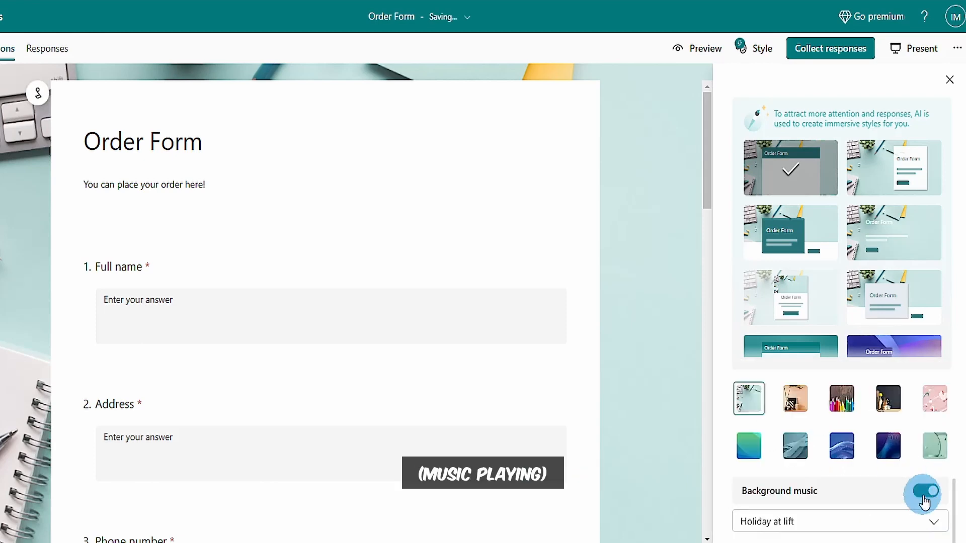
{"action": "left_click", "coordinate": [924, 497]}
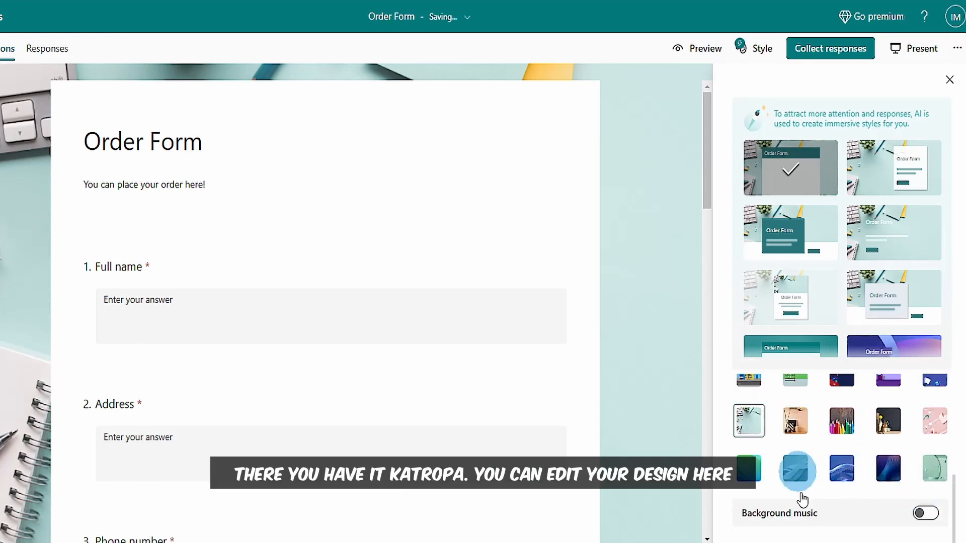
{"action": "scroll", "coordinate": [913, 464], "scroll_direction": "up", "scroll_amount": 1}
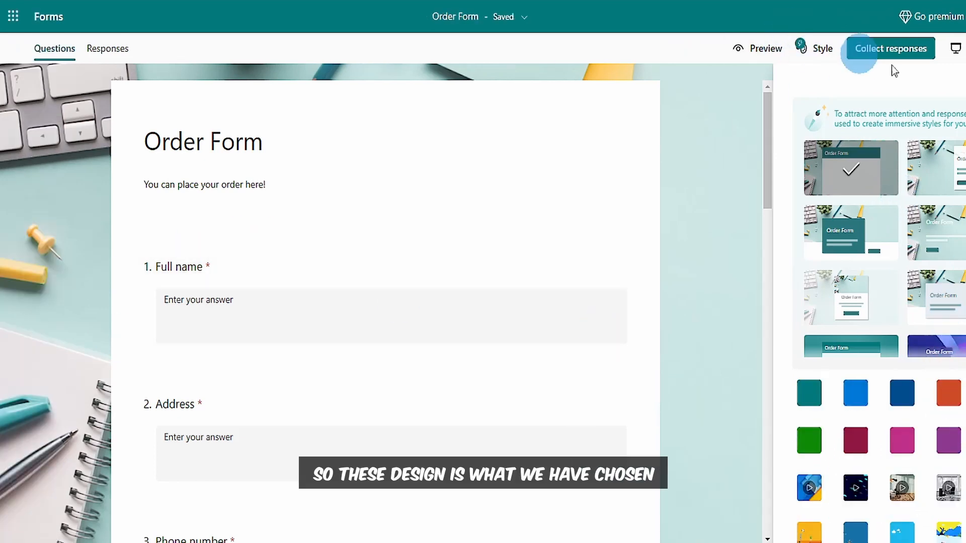
{"action": "left_click", "coordinate": [965, 81]}
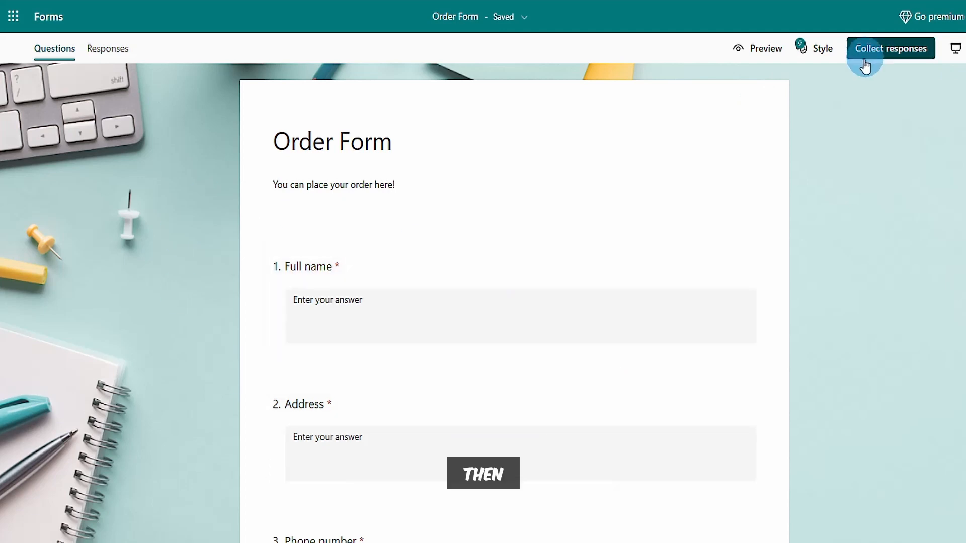
Step: Preview the complete order form in the computer layout and in the mobile layout
{"action": "left_click", "coordinate": [761, 51]}
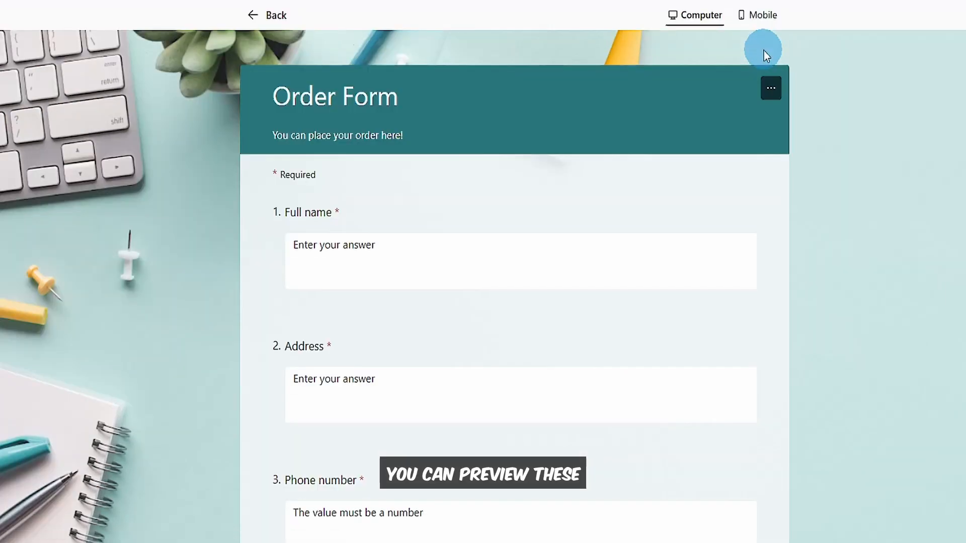
{"action": "scroll", "coordinate": [342, 347], "scroll_direction": "down", "scroll_amount": 5}
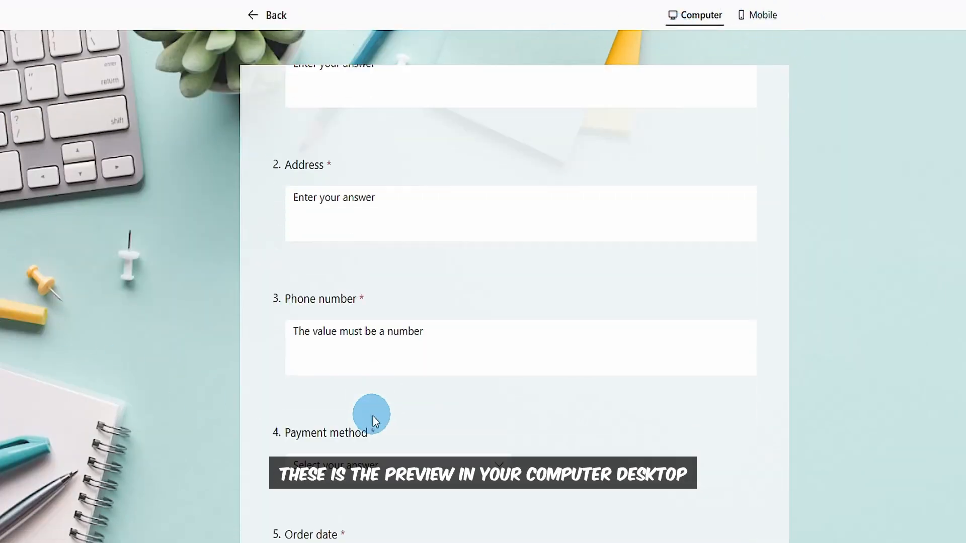
{"action": "scroll", "coordinate": [416, 402], "scroll_direction": "up", "scroll_amount": 5}
{"action": "left_click", "coordinate": [775, 23]}
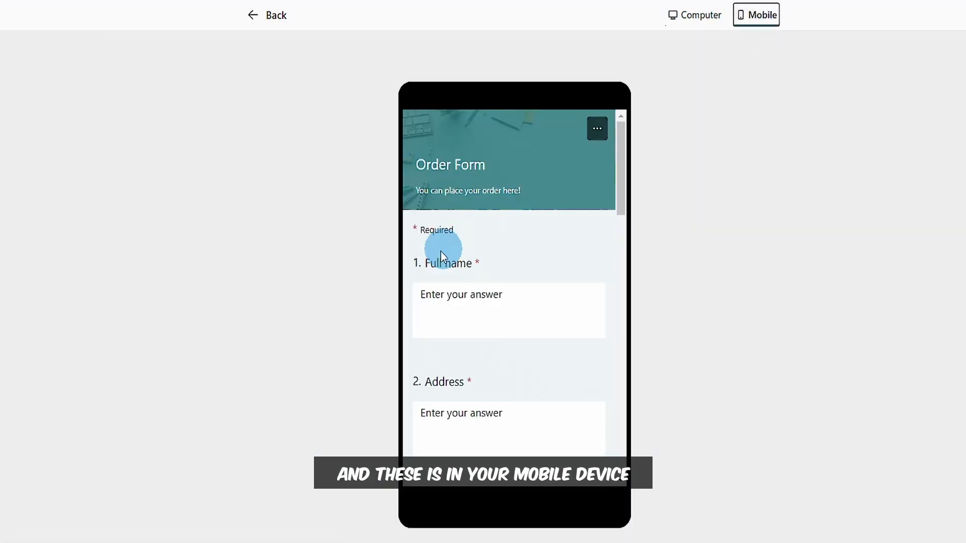
{"action": "scroll", "coordinate": [498, 327], "scroll_direction": "down", "scroll_amount": 15}
{"action": "scroll", "coordinate": [543, 397], "scroll_direction": "up", "scroll_amount": 6}
{"action": "scroll", "coordinate": [492, 281], "scroll_direction": "up", "scroll_amount": 8}
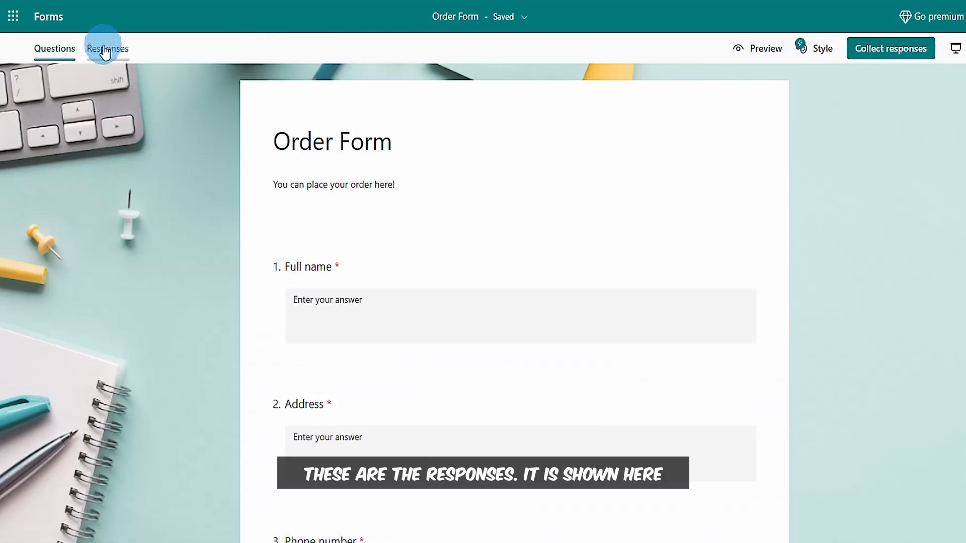
Step: Check the form's responses overview and switch the sharing link to a shortened URL
{"action": "left_click", "coordinate": [105, 48]}
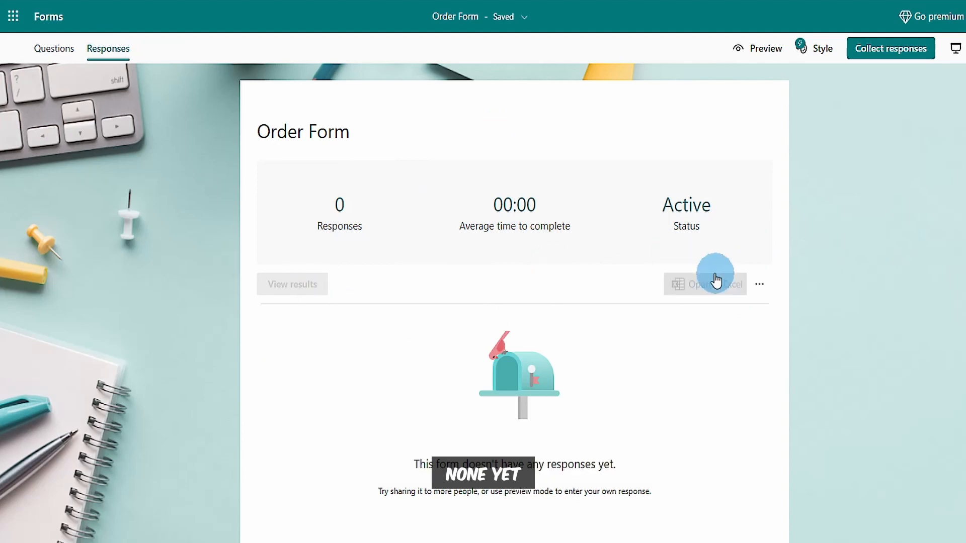
{"action": "left_click", "coordinate": [879, 56]}
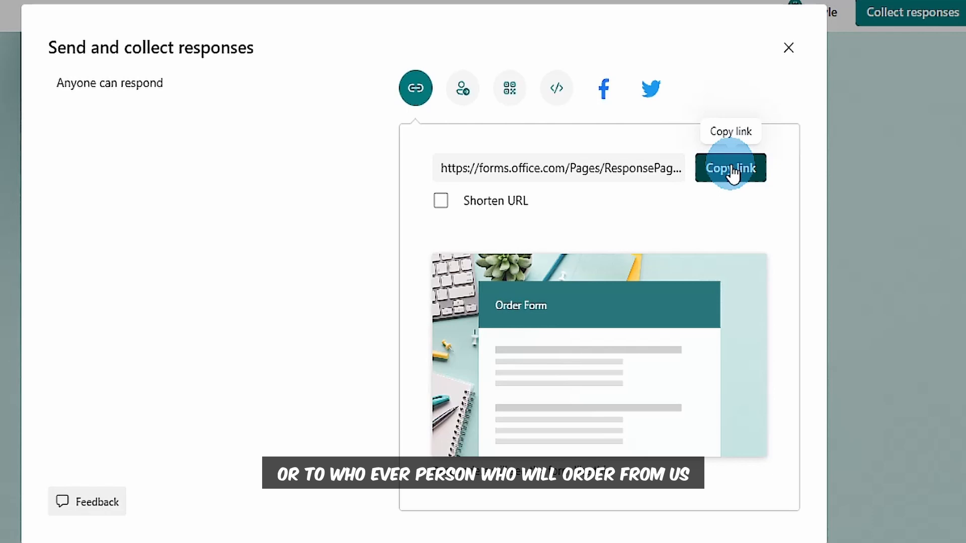
{"action": "left_click", "coordinate": [436, 202]}
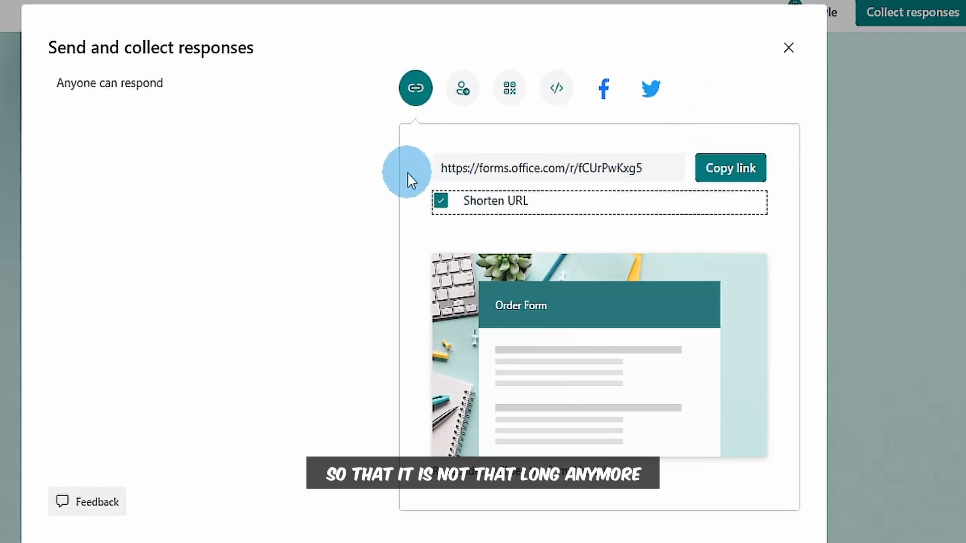
Step: Look through the email, QR code, embed, Facebook and Twitter sharing options, return to the link and close the dialog
{"action": "left_click", "coordinate": [462, 92]}
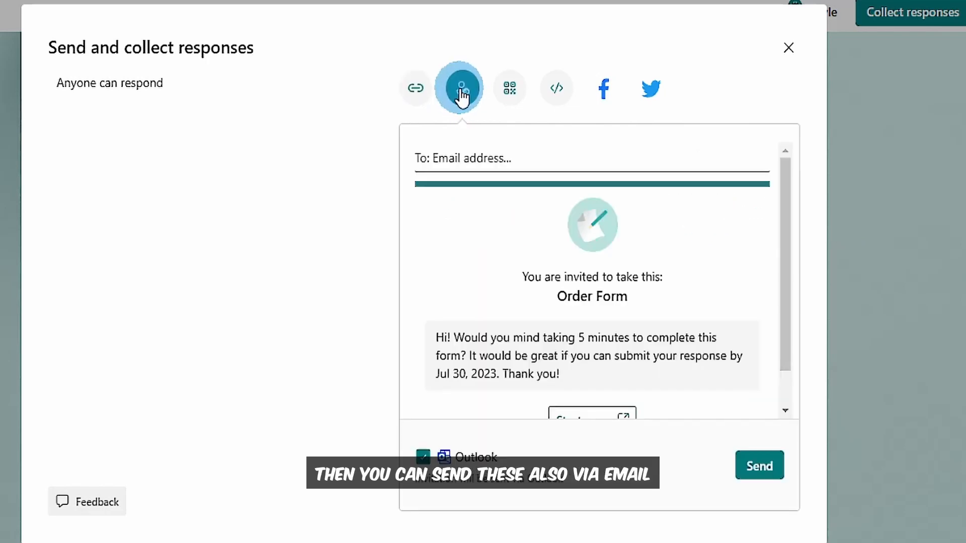
{"action": "left_click", "coordinate": [509, 90]}
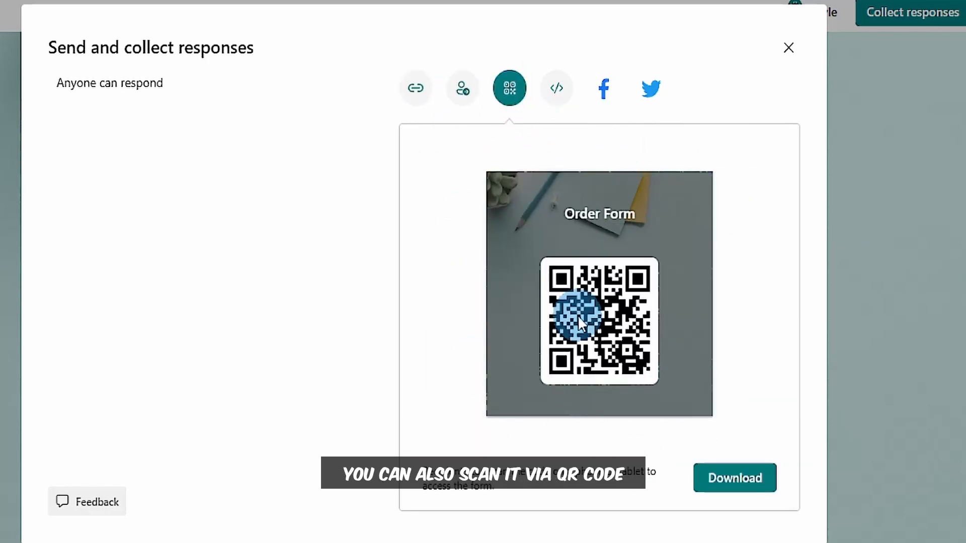
{"action": "left_click", "coordinate": [557, 100]}
{"action": "left_click", "coordinate": [605, 99]}
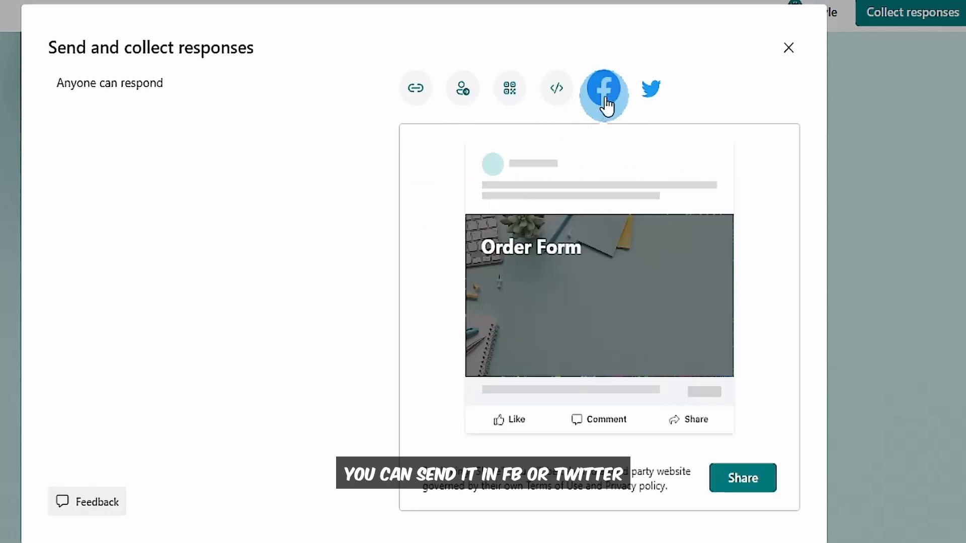
{"action": "left_click", "coordinate": [648, 102]}
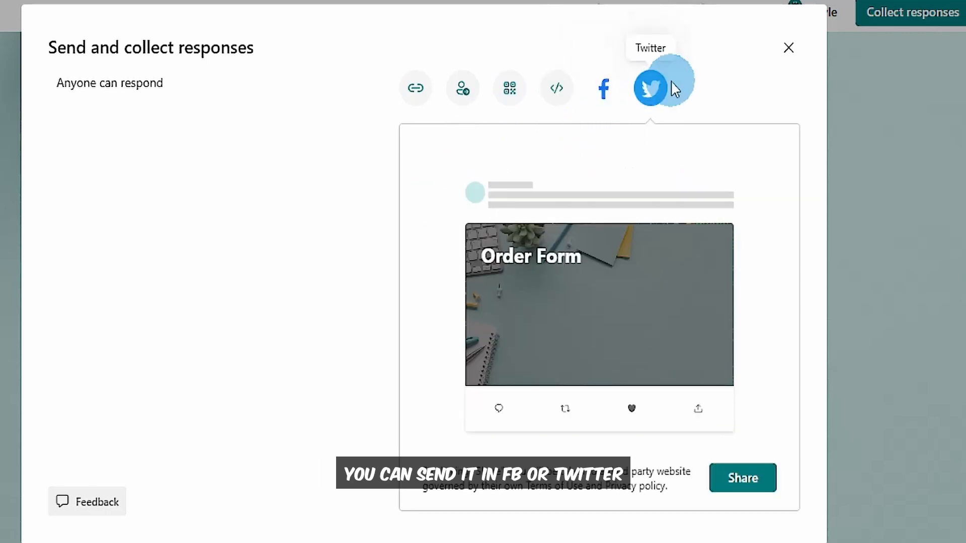
{"action": "left_click", "coordinate": [412, 87]}
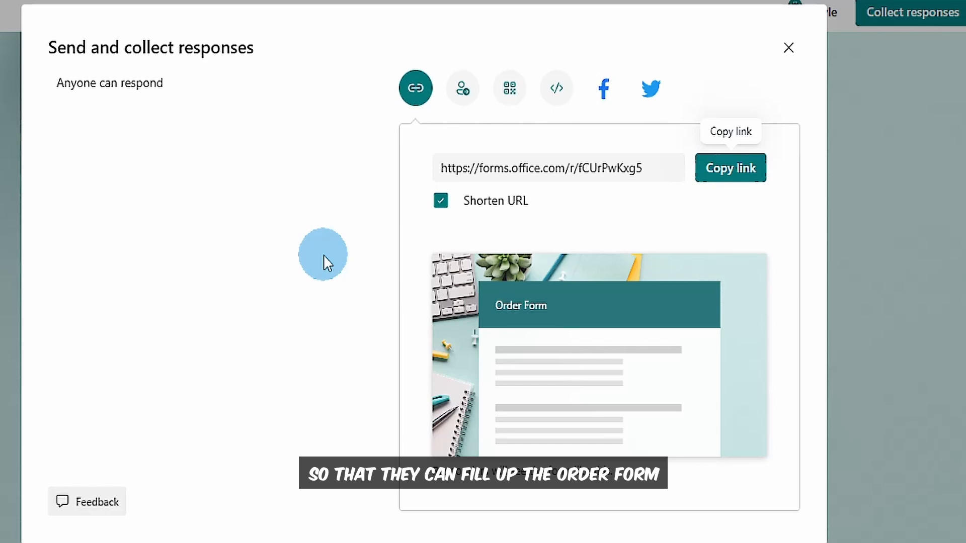
{"action": "left_click", "coordinate": [788, 47]}
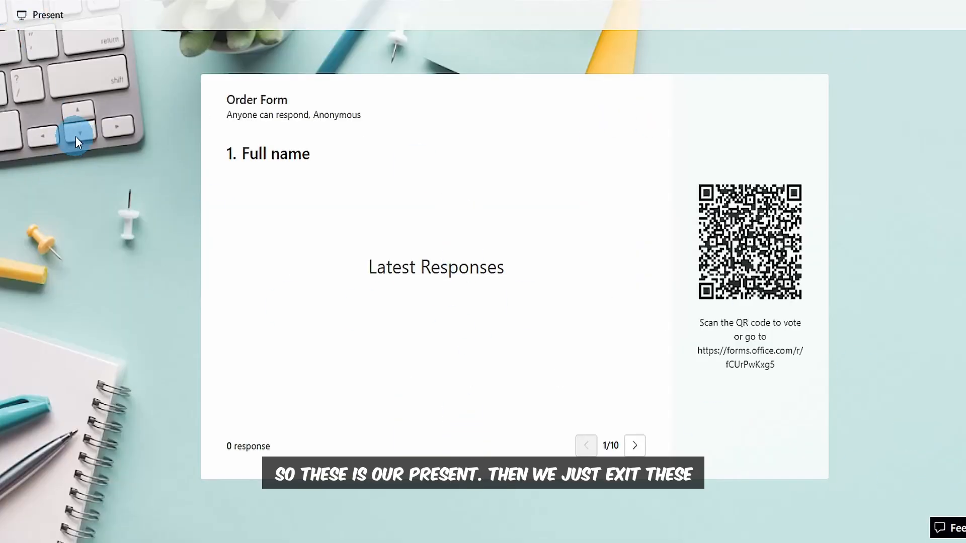
Step: View the form in presentation mode and exit back to the responses overview
{"action": "left_click", "coordinate": [791, 317]}
{"action": "key", "text": "Escape"}
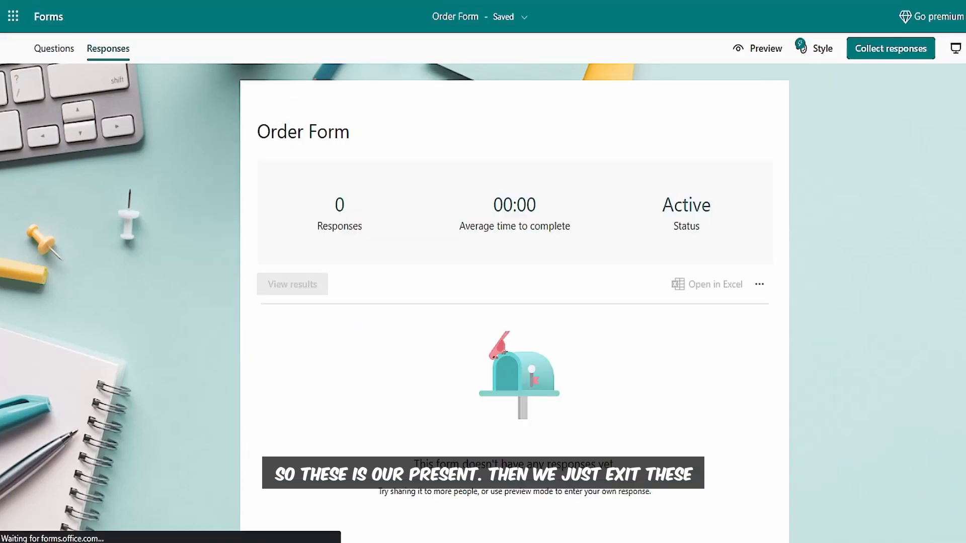
Step: Disable the "Allow respondents to save their responses" option in the form settings
{"action": "left_click", "coordinate": [949, 71]}
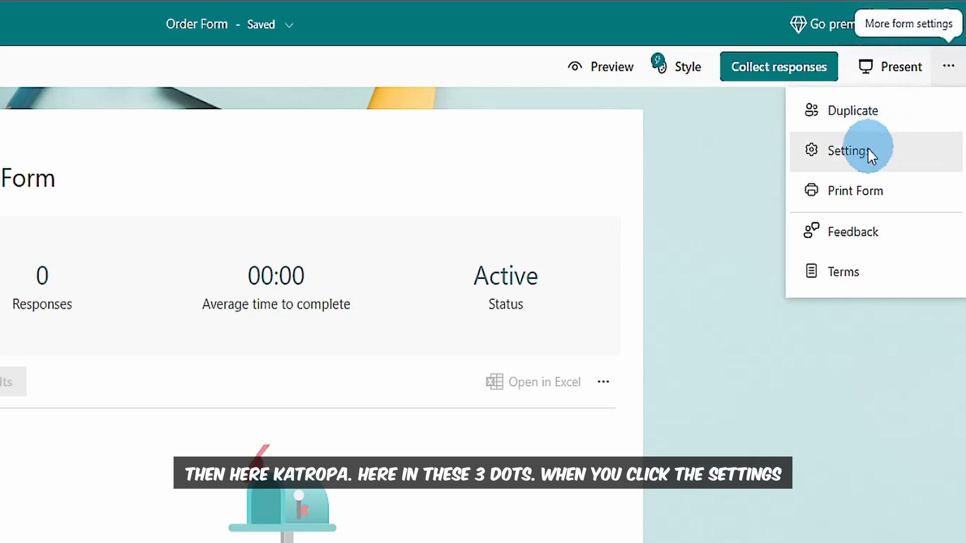
{"action": "left_click", "coordinate": [839, 153]}
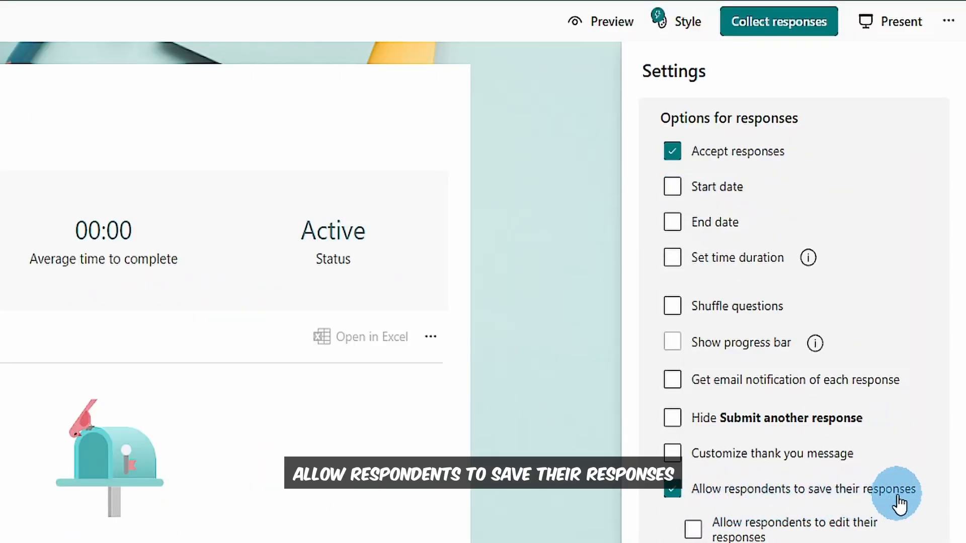
{"action": "left_click", "coordinate": [676, 494]}
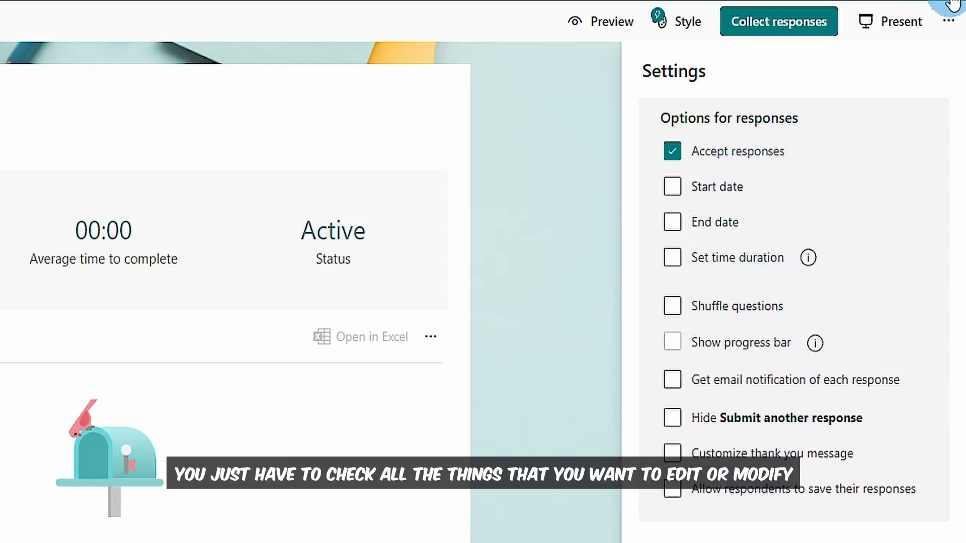
Step: Open the print preview of the form and look through the questionnaire pages
{"action": "left_click", "coordinate": [947, 22]}
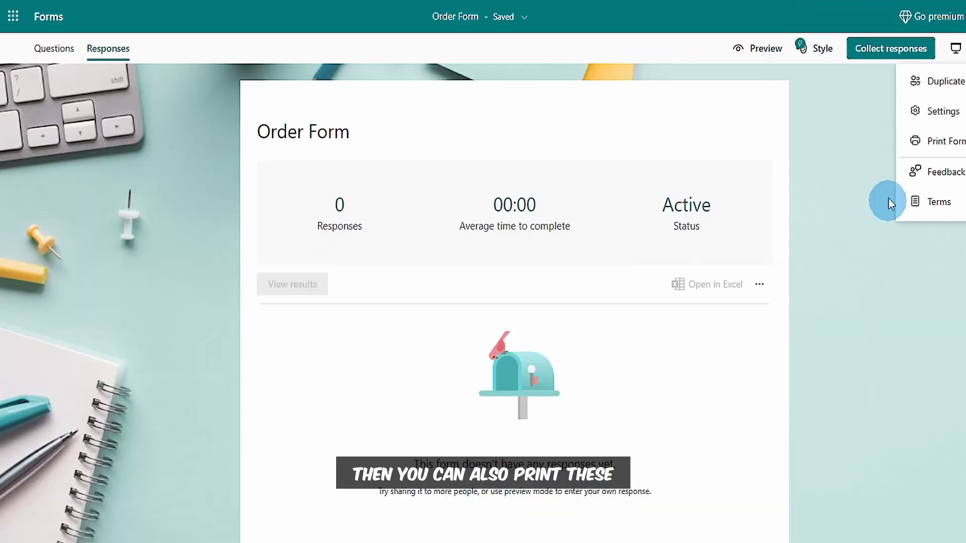
{"action": "left_click", "coordinate": [924, 141]}
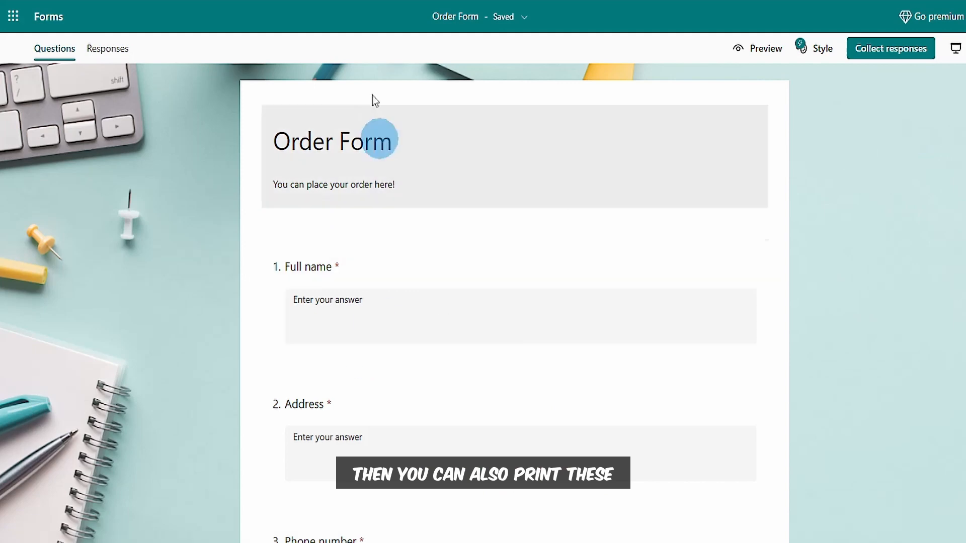
{"action": "scroll", "coordinate": [368, 262], "scroll_direction": "down", "scroll_amount": 10}
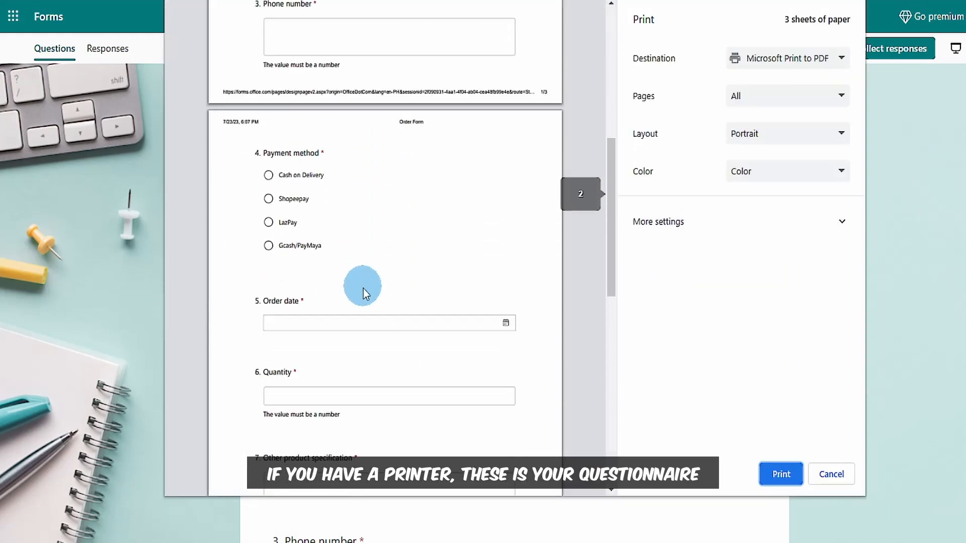
Step: Export the form responses to Excel, save the file as Order Form(1-2).xlsx and open it
{"action": "scroll", "coordinate": [361, 295], "scroll_direction": "up", "scroll_amount": 8}
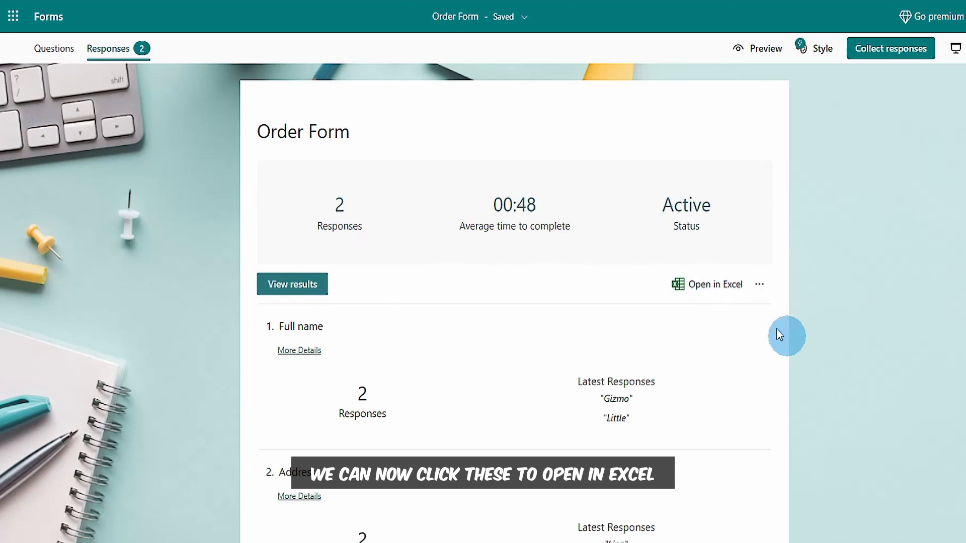
{"action": "left_click", "coordinate": [704, 286]}
{"action": "key", "text": "Return"}
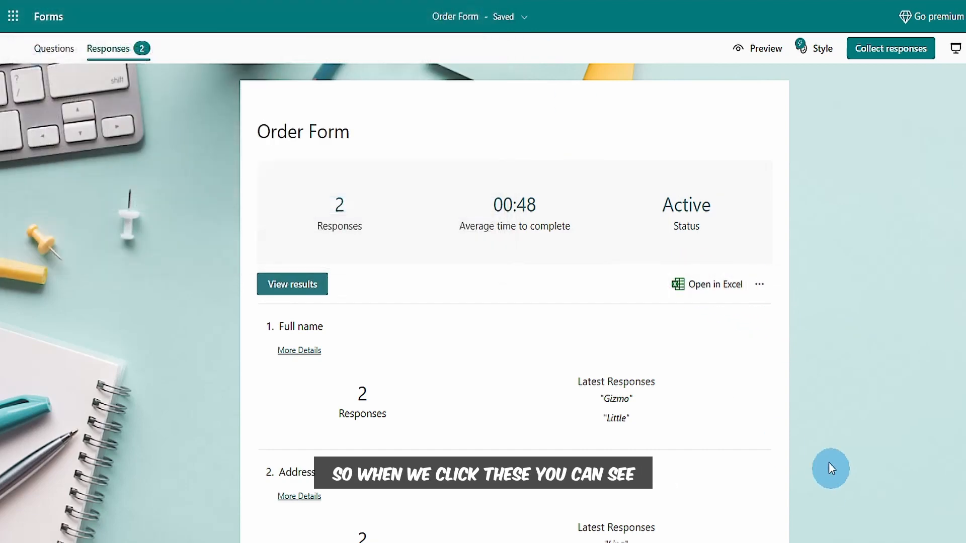
{"action": "left_click", "coordinate": [712, 297]}
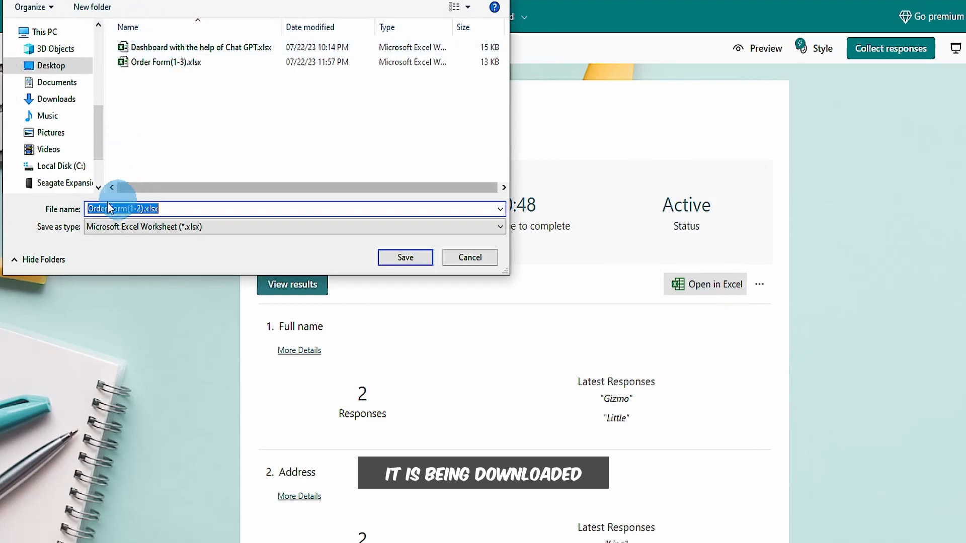
{"action": "left_click", "coordinate": [406, 258]}
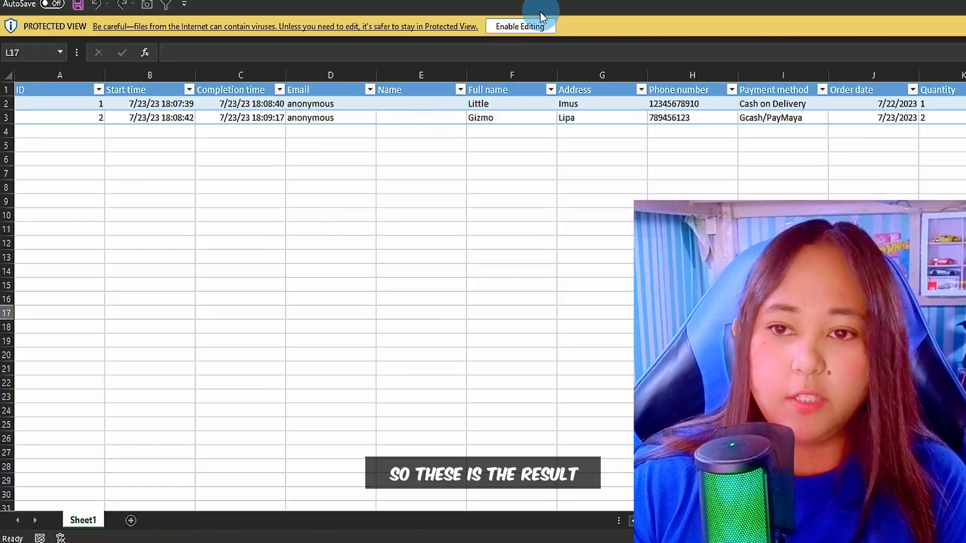
Step: Enable editing of the exported workbook and narrow the ID, Start time, Completion time, Email and Name columns to fit their contents
{"action": "left_click", "coordinate": [529, 23]}
{"action": "left_click", "coordinate": [68, 162]}
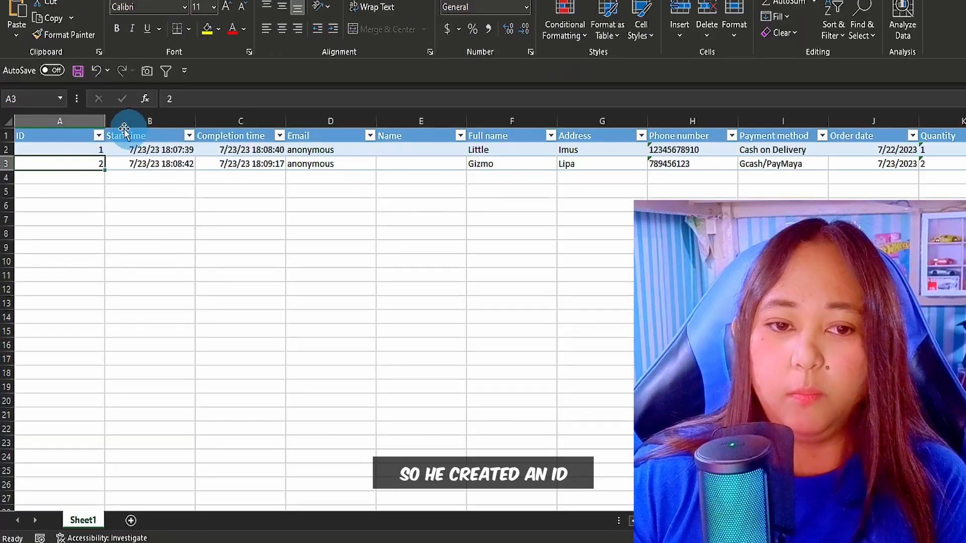
{"action": "left_click_drag", "start_coordinate": [105, 121], "coordinate": [38, 121]}
{"action": "left_click_drag", "start_coordinate": [115, 121], "coordinate": [107, 121]}
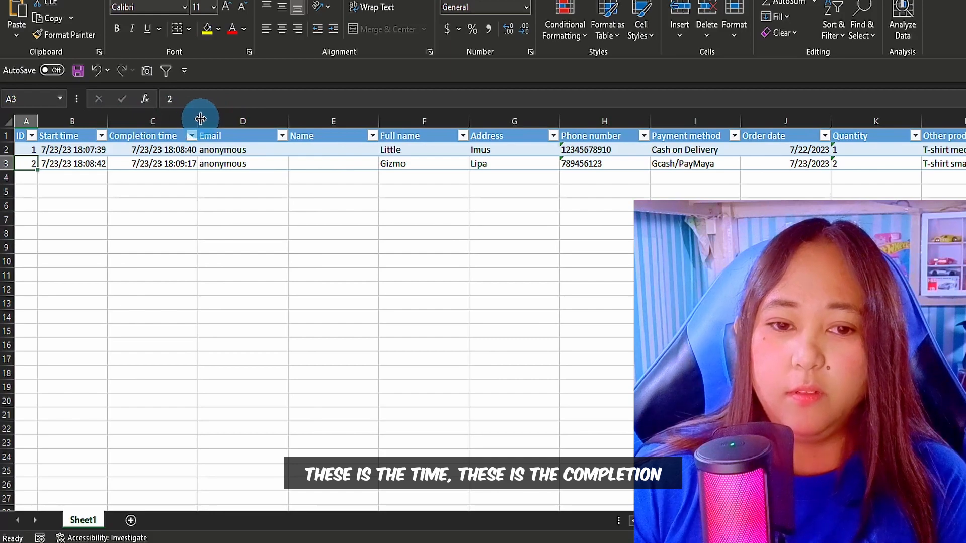
{"action": "left_click_drag", "start_coordinate": [194, 118], "coordinate": [191, 119]}
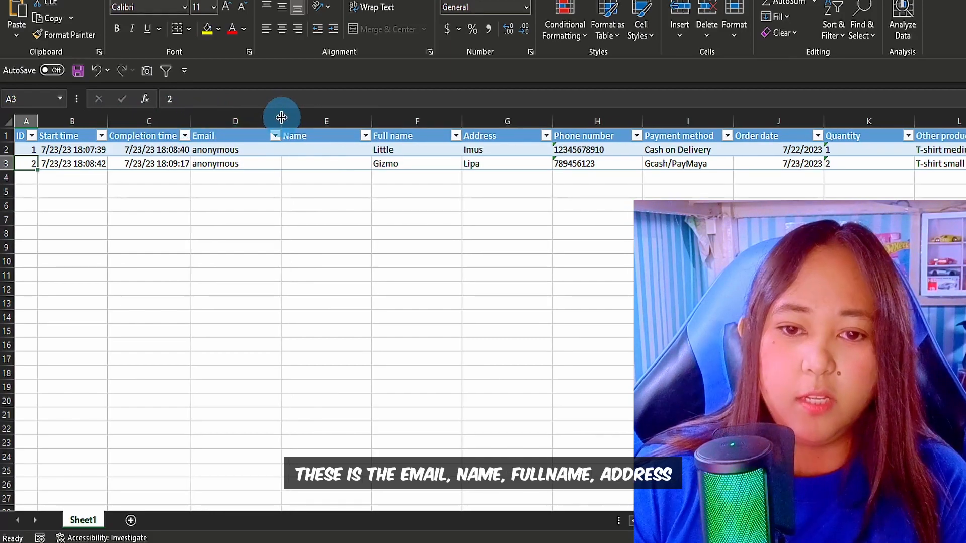
{"action": "left_click_drag", "start_coordinate": [281, 118], "coordinate": [242, 119]}
{"action": "left_click_drag", "start_coordinate": [331, 119], "coordinate": [281, 121]}
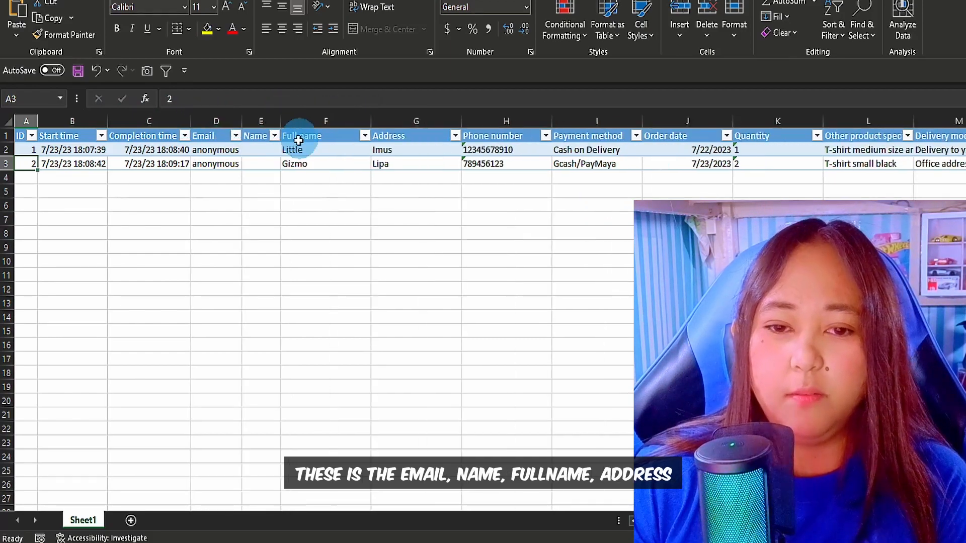
Step: Auto-fit the Full name, Address, Phone number, Payment method, Quantity, Other product specification and Delivery mode columns
{"action": "double_click", "coordinate": [371, 120]}
{"action": "left_click", "coordinate": [422, 119]}
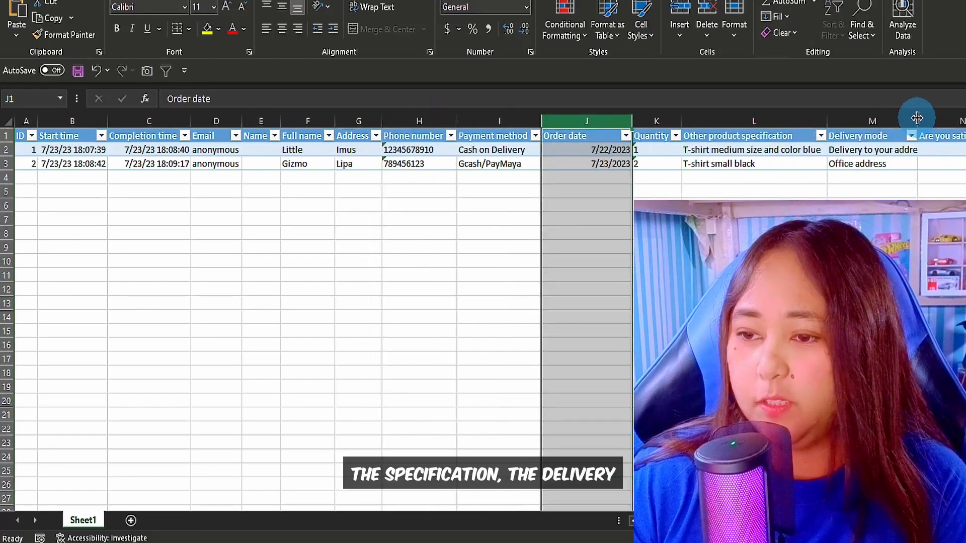
{"action": "double_click", "coordinate": [917, 118]}
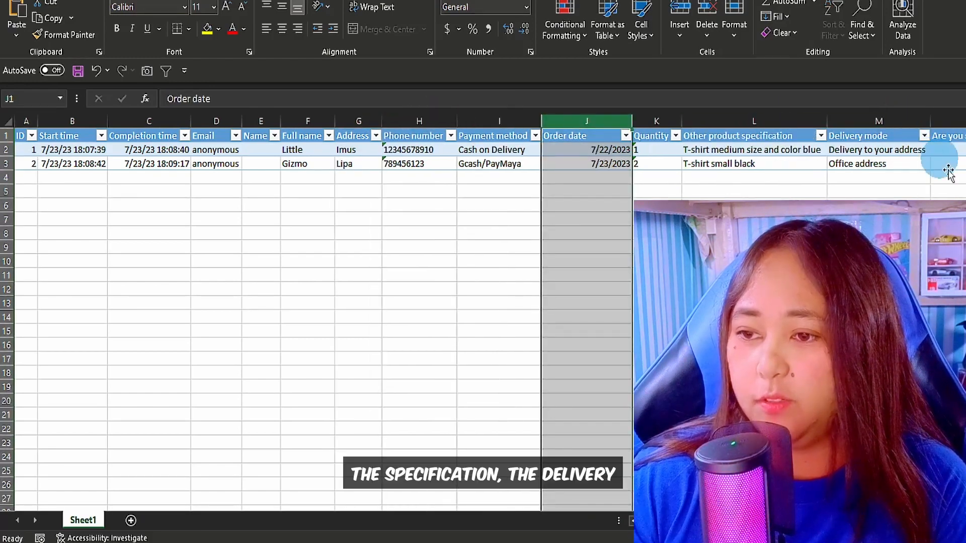
{"action": "scroll", "coordinate": [925, 121], "scroll_direction": "right", "scroll_amount": 2}
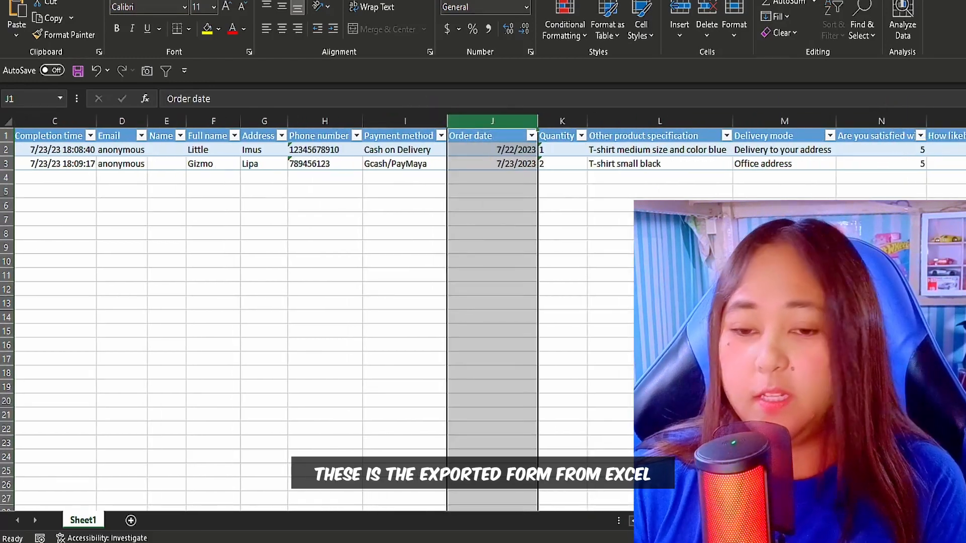
{"action": "left_click", "coordinate": [370, 289]}
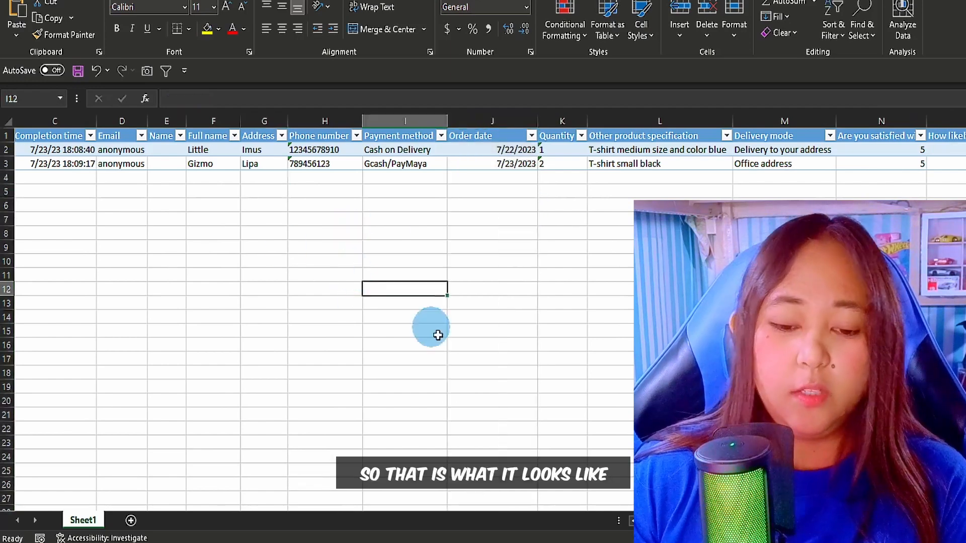
Step: Auto-fit the column holding the "How likely are you to recommend us to a friend or colleague?" ratings
{"action": "mouse_move", "coordinate": [439, 542]}
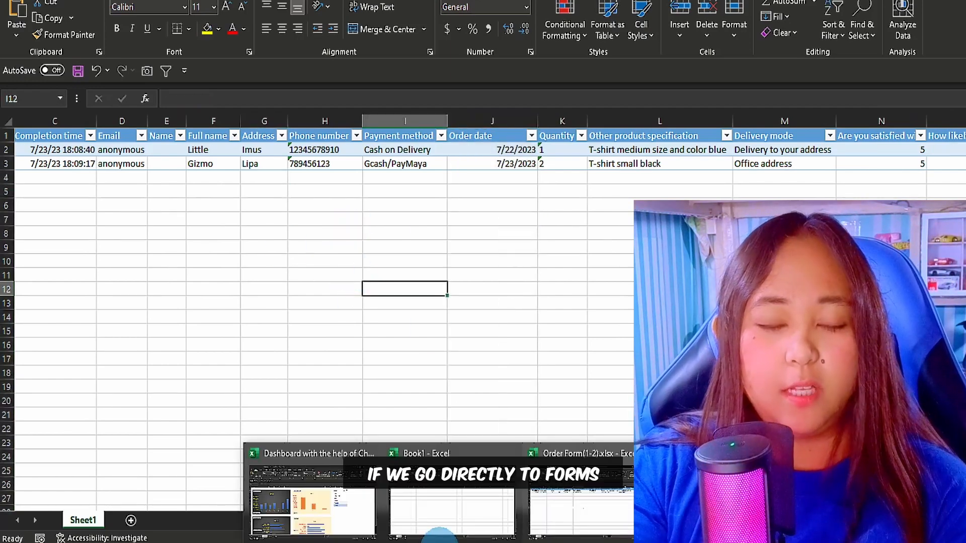
{"action": "left_click", "coordinate": [345, 263]}
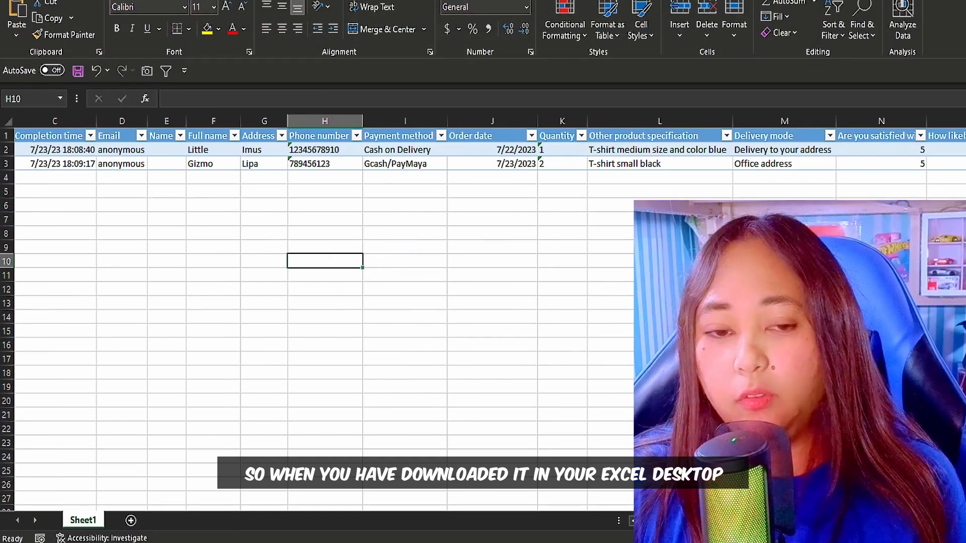
{"action": "scroll", "coordinate": [322, 302], "scroll_direction": "right", "scroll_amount": 2}
{"action": "scroll", "coordinate": [900, 117], "scroll_direction": "right", "scroll_amount": 3}
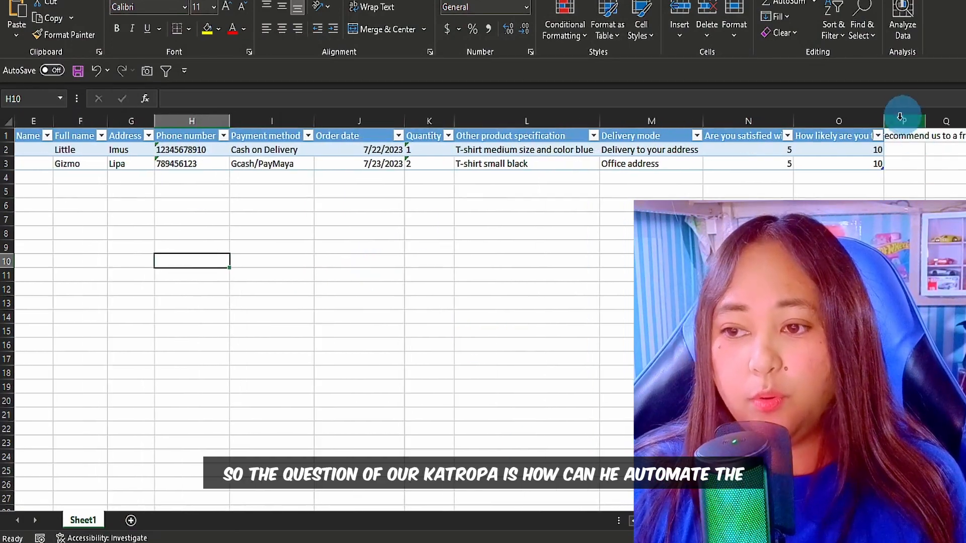
{"action": "double_click", "coordinate": [886, 119]}
{"action": "scroll", "coordinate": [322, 302], "scroll_direction": "right", "scroll_amount": 3}
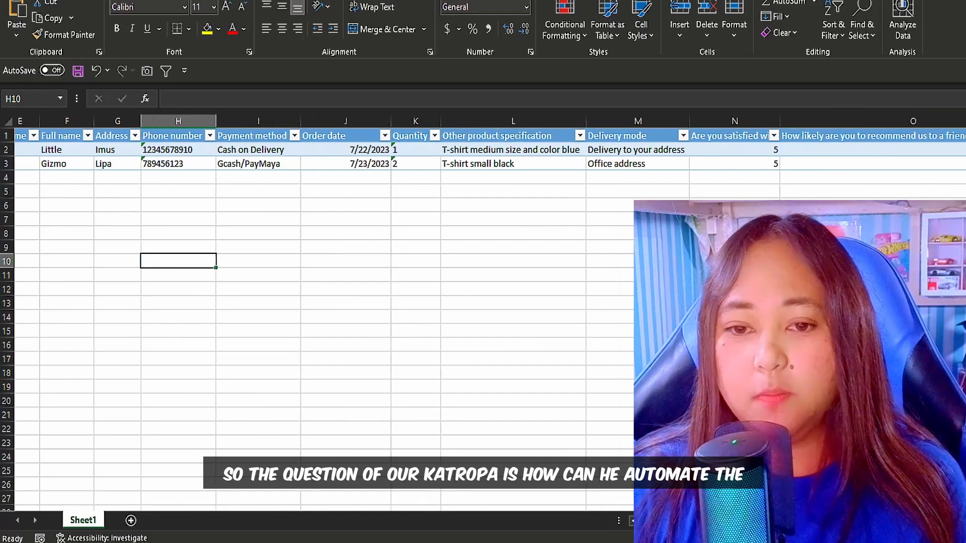
{"action": "left_click", "coordinate": [336, 180]}
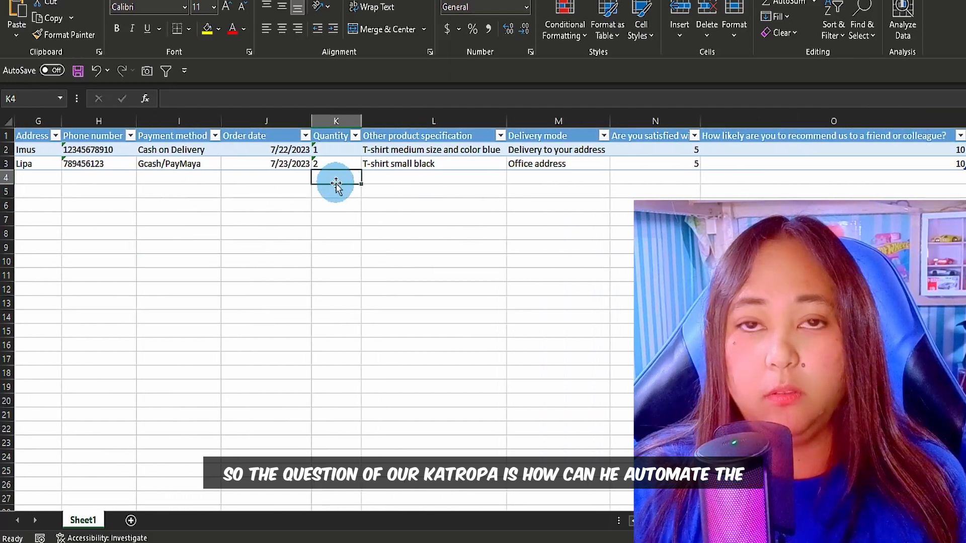
{"action": "left_click", "coordinate": [342, 159]}
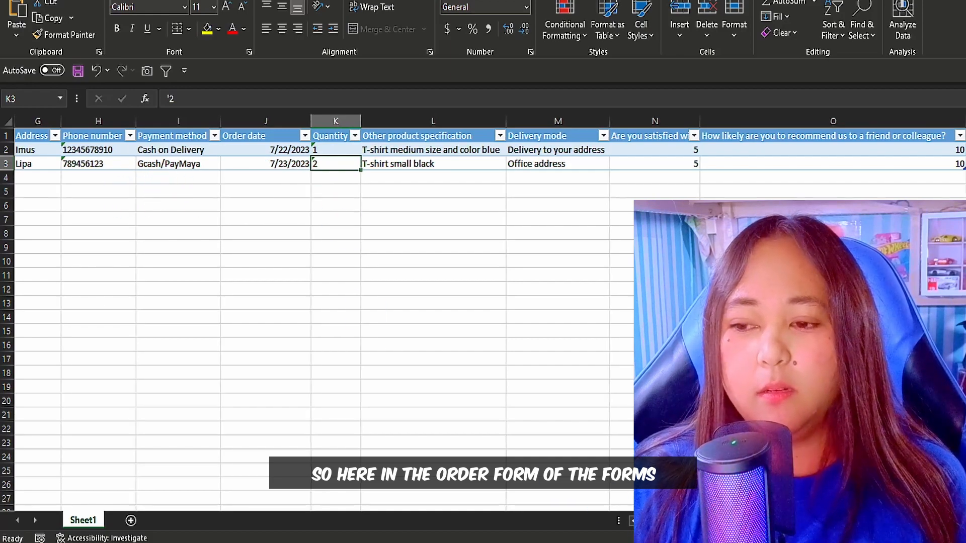
{"action": "scroll", "coordinate": [252, 162], "scroll_direction": "right", "scroll_amount": 1}
{"action": "left_click", "coordinate": [382, 228]}
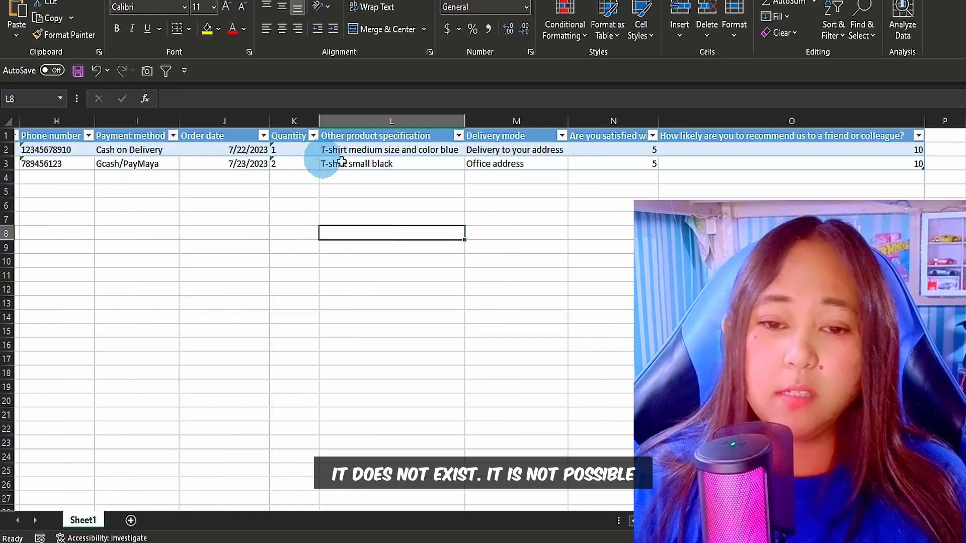
{"action": "left_click", "coordinate": [306, 161]}
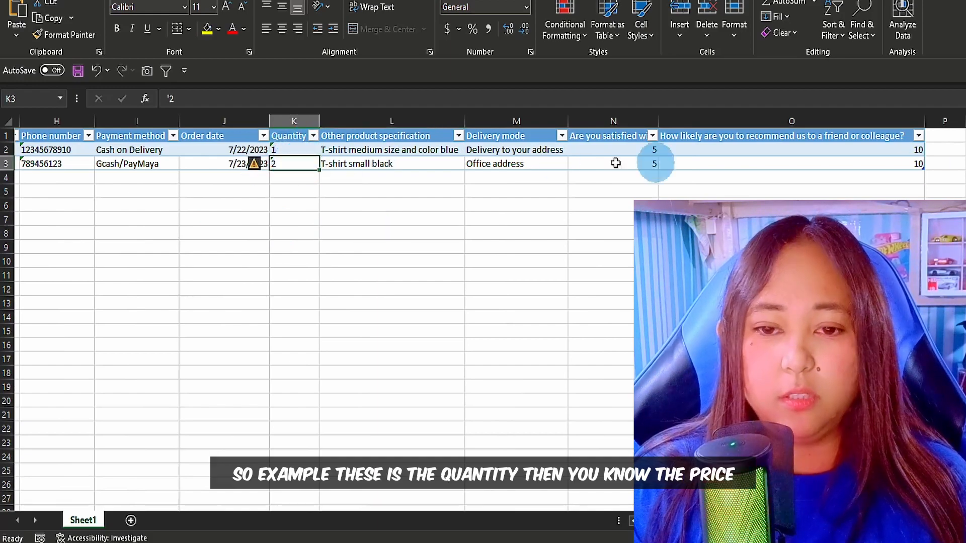
{"action": "left_click", "coordinate": [362, 150]}
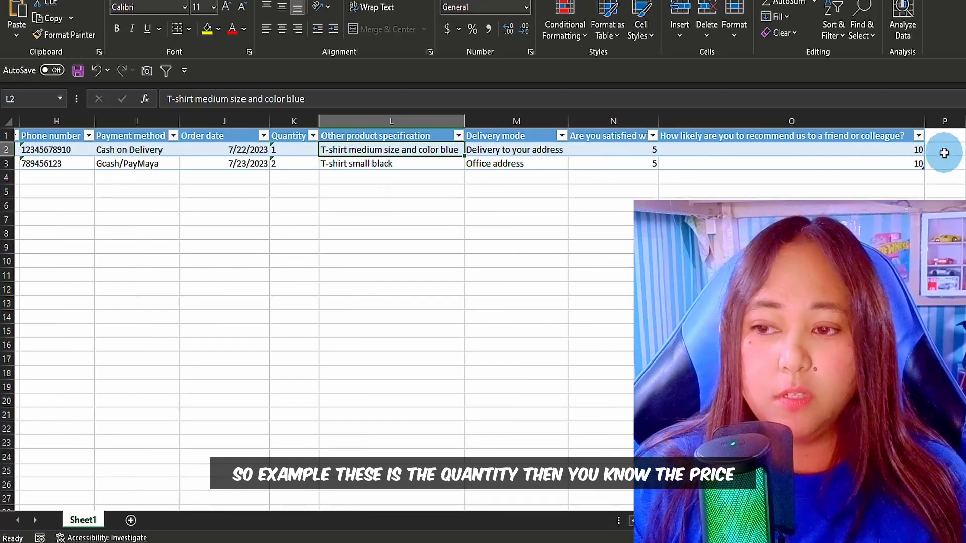
Step: Add a Unit Price column after the last table column in P1 and enter 350 for both orders
{"action": "left_click", "coordinate": [953, 138]}
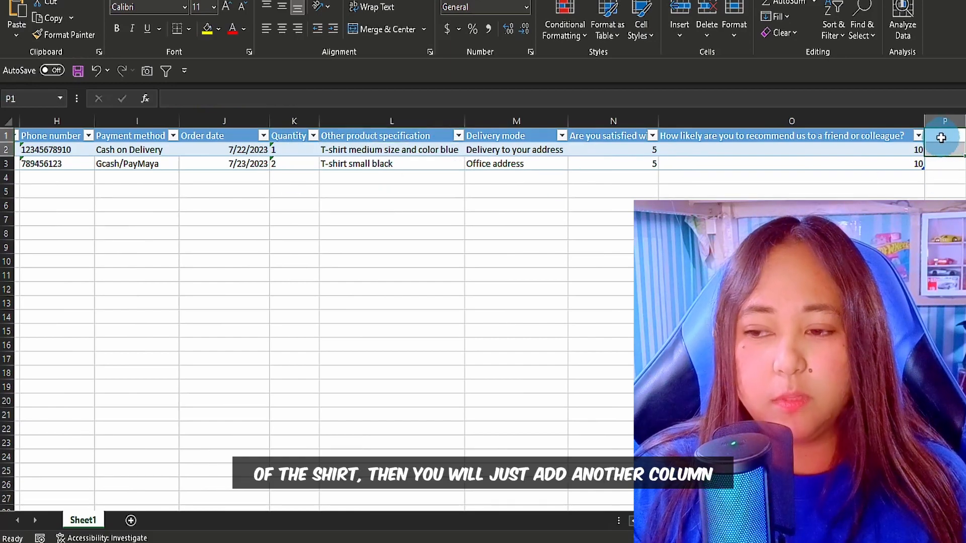
{"action": "type", "text": "Un"}
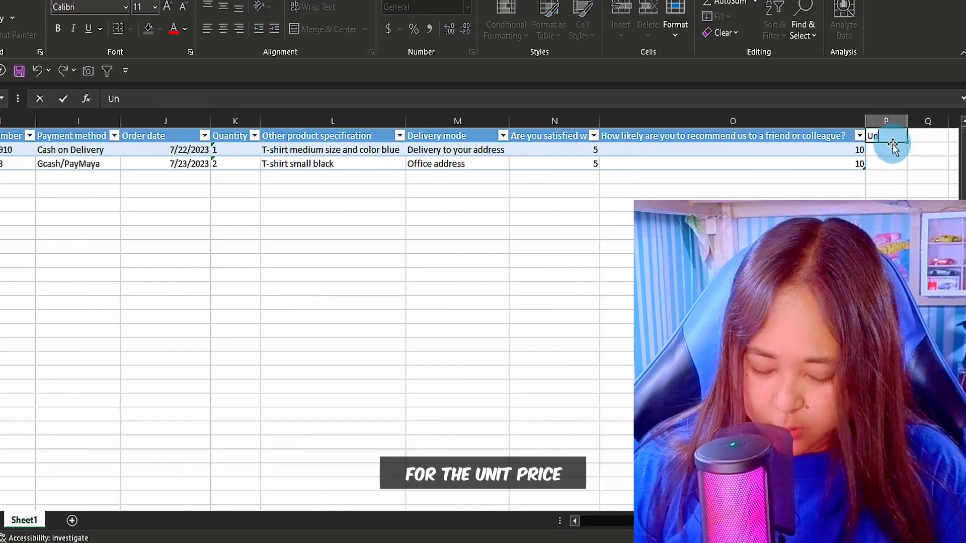
{"action": "type", "text": "it Price"}
{"action": "key", "text": "Return"}
{"action": "type", "text": "350"}
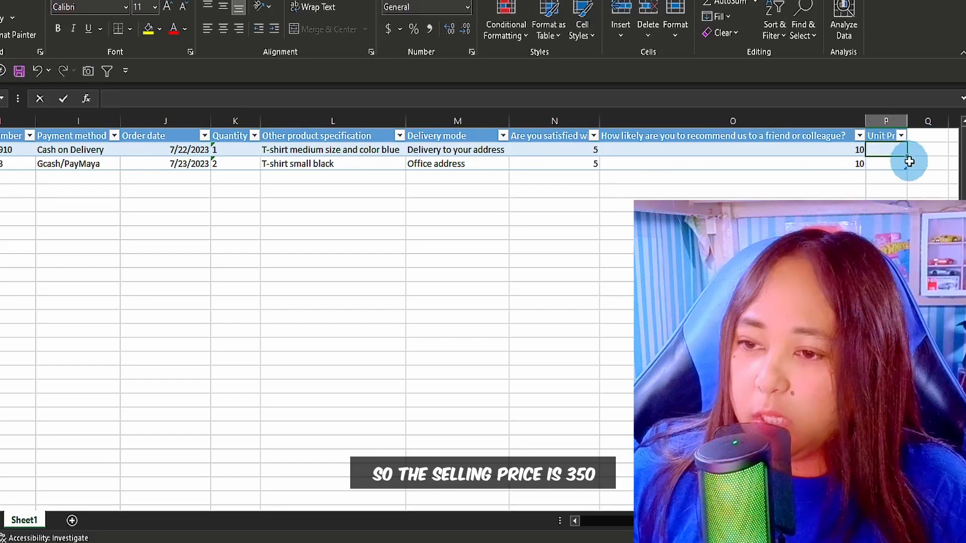
{"action": "key", "text": "Return"}
{"action": "type", "text": "350"}
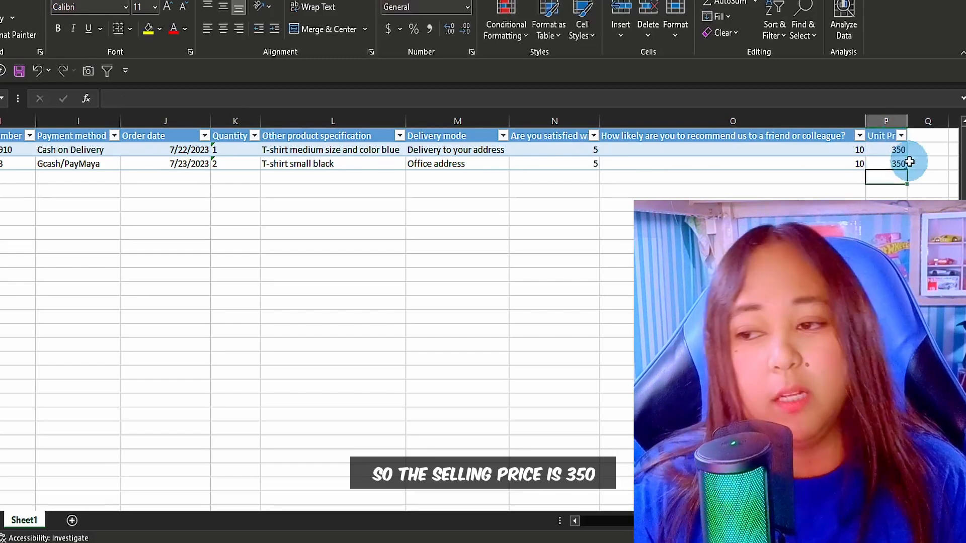
Step: Add a column headed Total beside Unit Price in the order table
{"action": "left_click", "coordinate": [921, 132]}
{"action": "type", "text": "Total"}
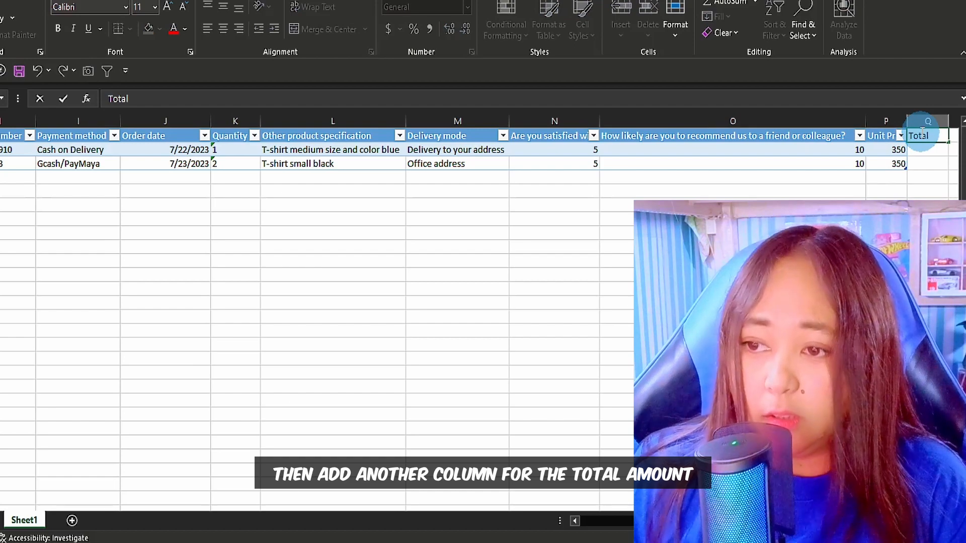
{"action": "key", "text": "Return"}
{"action": "type", "text": "Amo"}
{"action": "key", "text": "BackSpace"}
{"action": "key", "text": "BackSpace"}
{"action": "key", "text": "BackSpace"}
{"action": "left_click", "coordinate": [887, 218]}
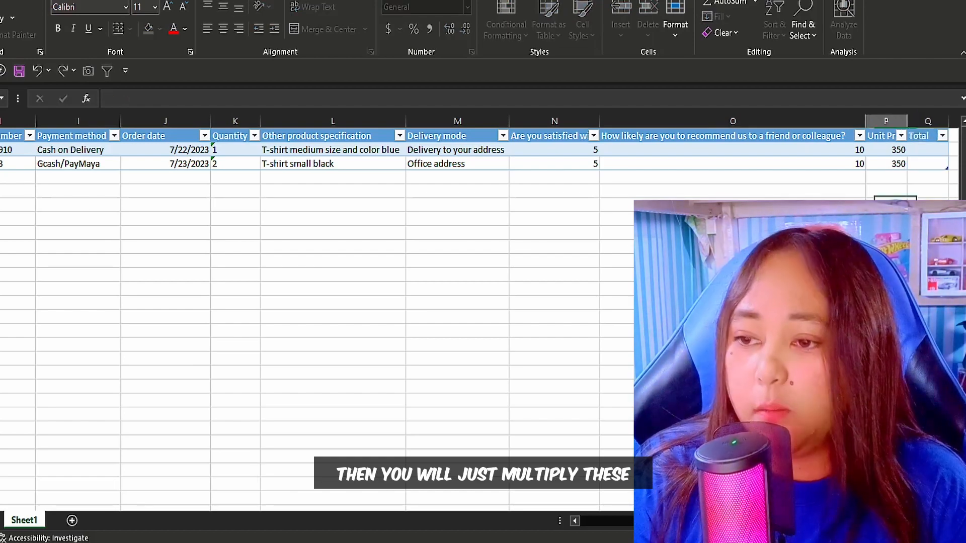
{"action": "left_click", "coordinate": [934, 155]}
{"action": "type", "text": "="}
{"action": "left_click", "coordinate": [225, 153]}
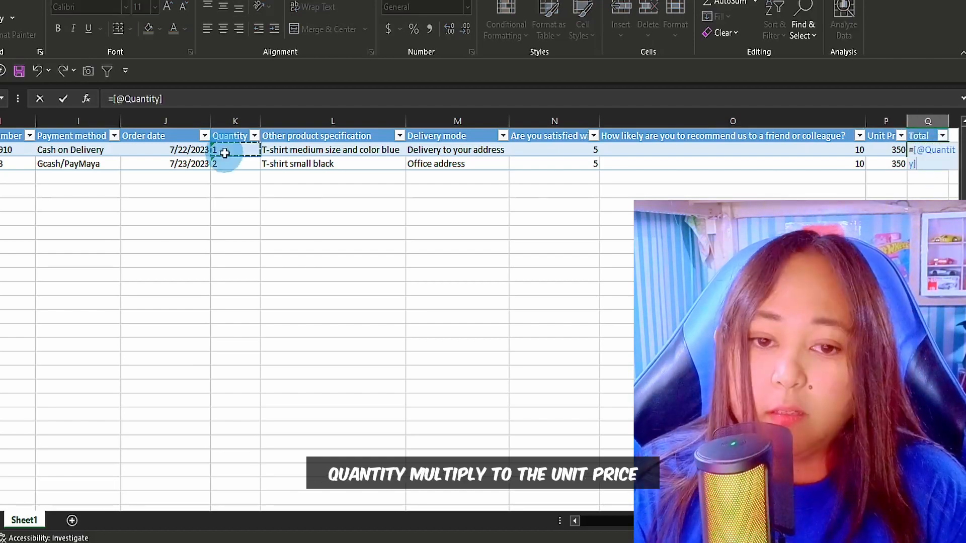
{"action": "left_click", "coordinate": [879, 150]}
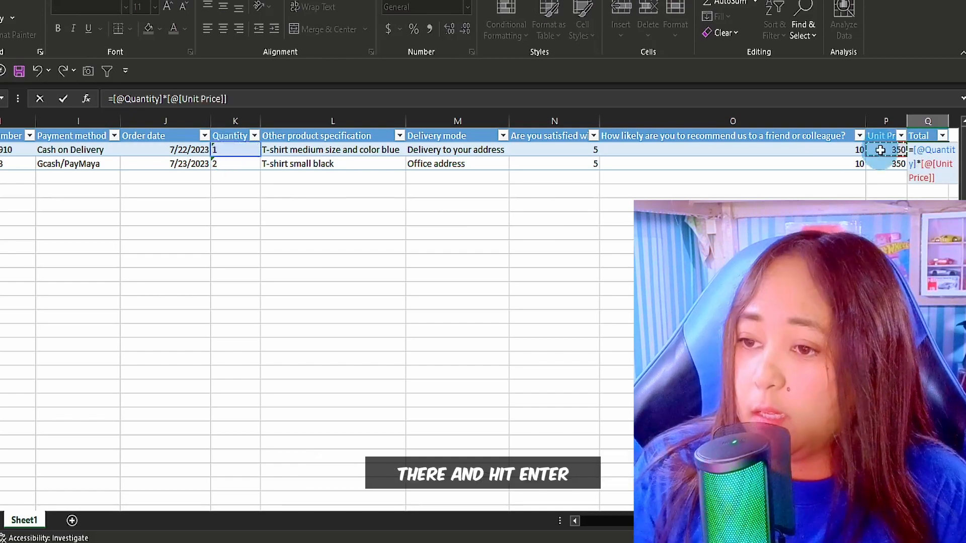
{"action": "key", "text": "Return"}
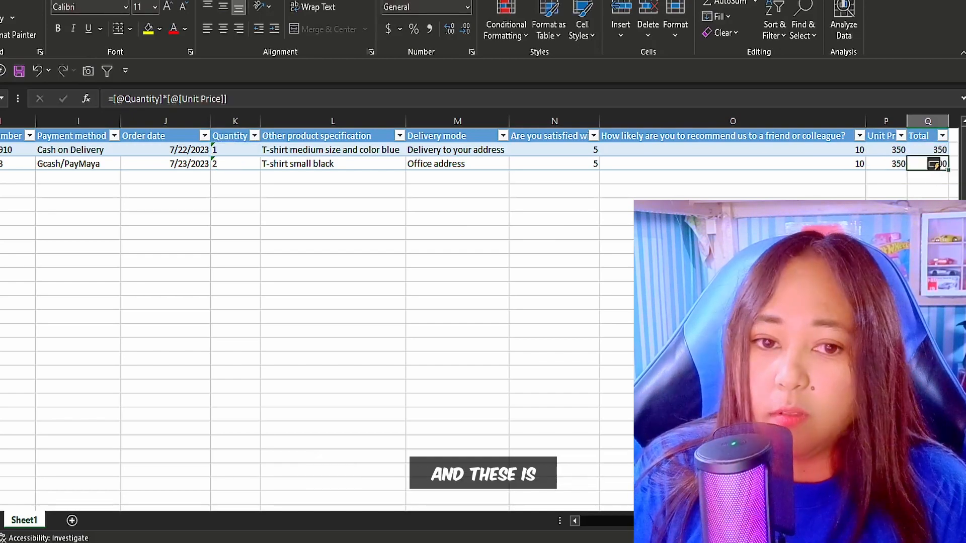
Step: Sum the Total column with AutoSum in the cell directly below the last order, Q4
{"action": "scroll", "coordinate": [476, 313], "scroll_direction": "right", "scroll_amount": 5}
{"action": "scroll", "coordinate": [476, 312], "scroll_direction": "left", "scroll_amount": 3}
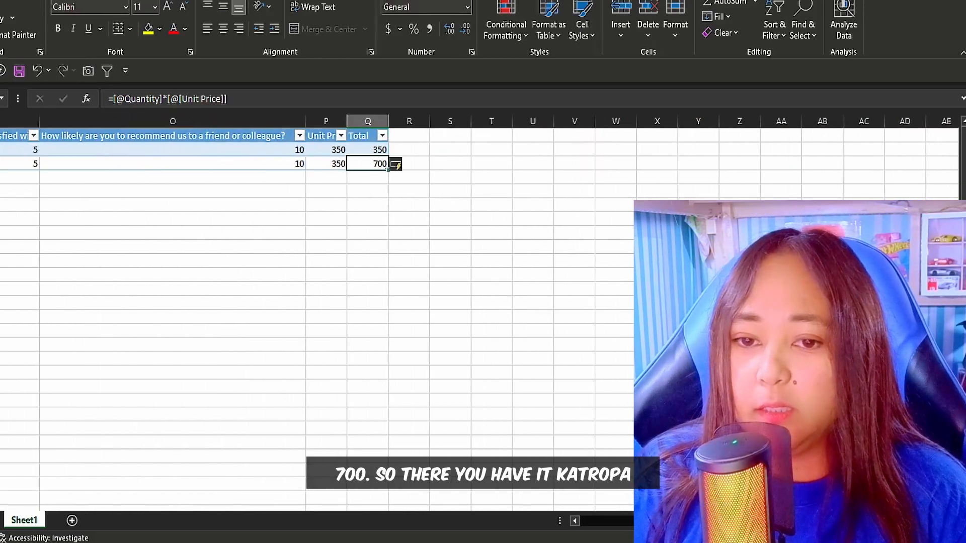
{"action": "left_click", "coordinate": [367, 177]}
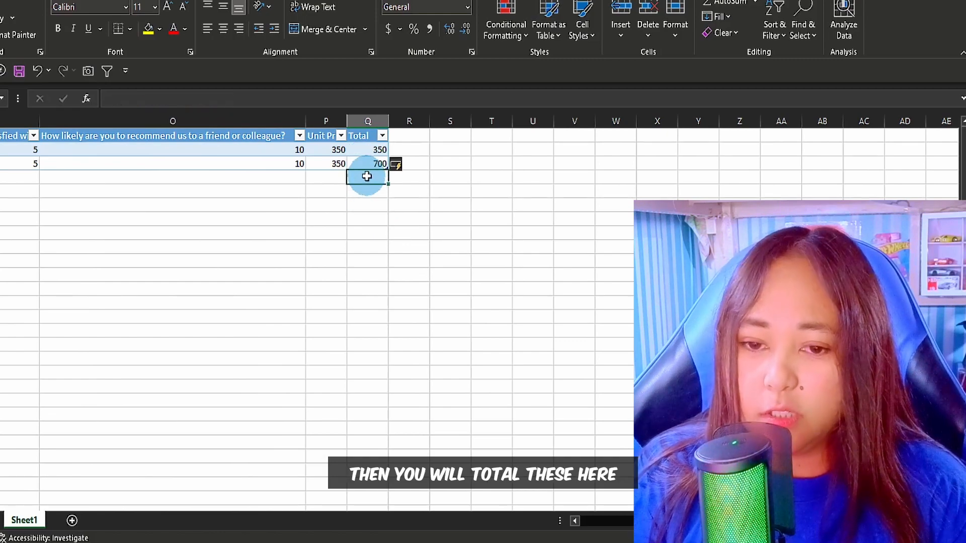
{"action": "left_click", "coordinate": [726, 3]}
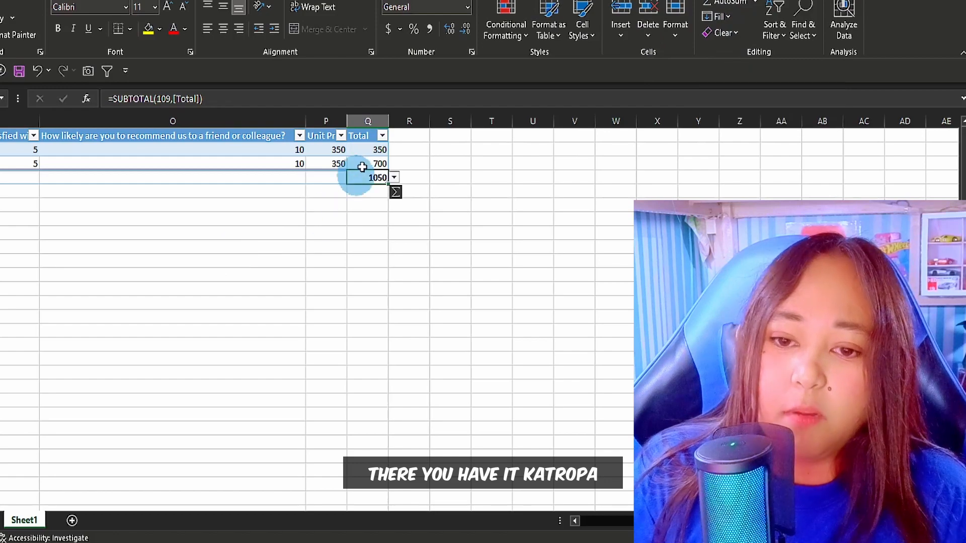
{"action": "left_click_drag", "start_coordinate": [368, 150], "coordinate": [367, 164]}
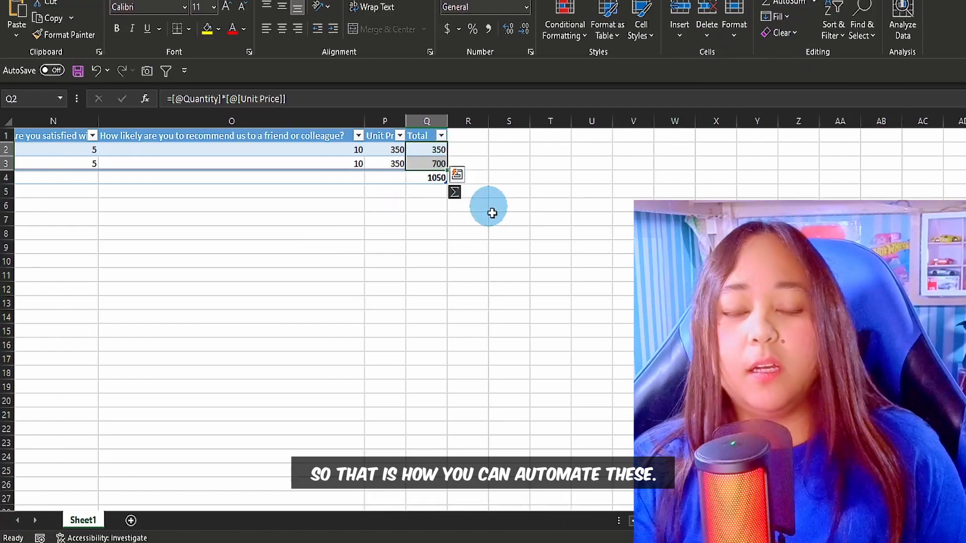
{"action": "left_click", "coordinate": [433, 203]}
{"action": "scroll", "coordinate": [417, 207], "scroll_direction": "left", "scroll_amount": 4}
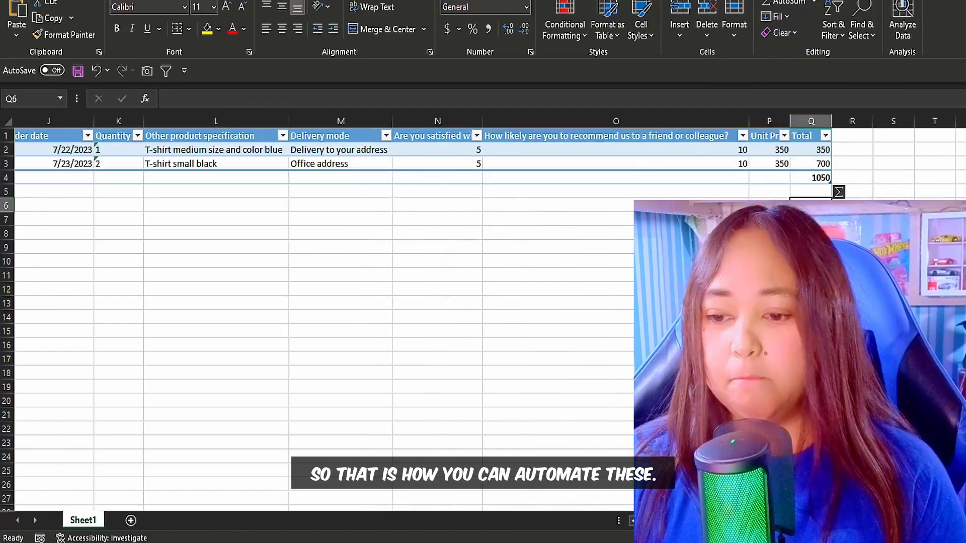
{"action": "scroll", "coordinate": [322, 302], "scroll_direction": "left", "scroll_amount": 5}
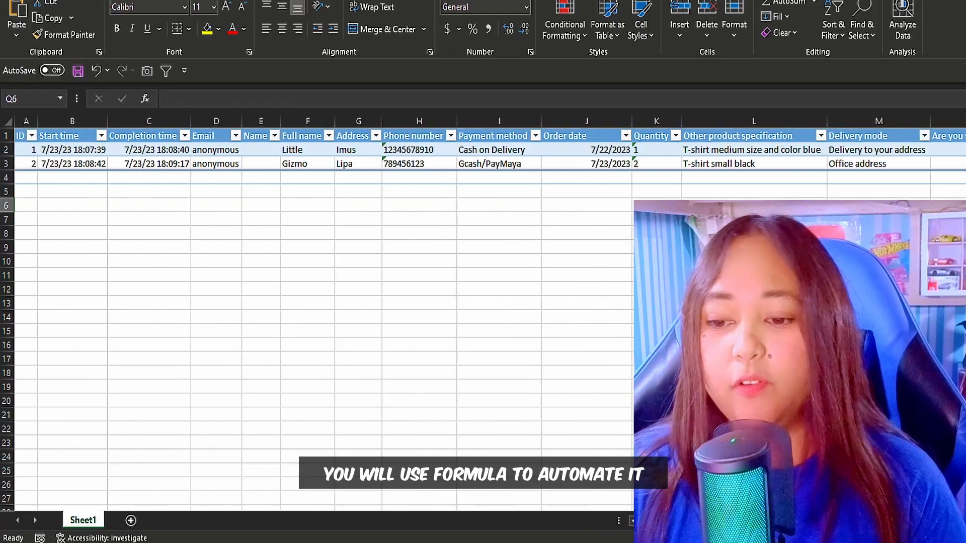